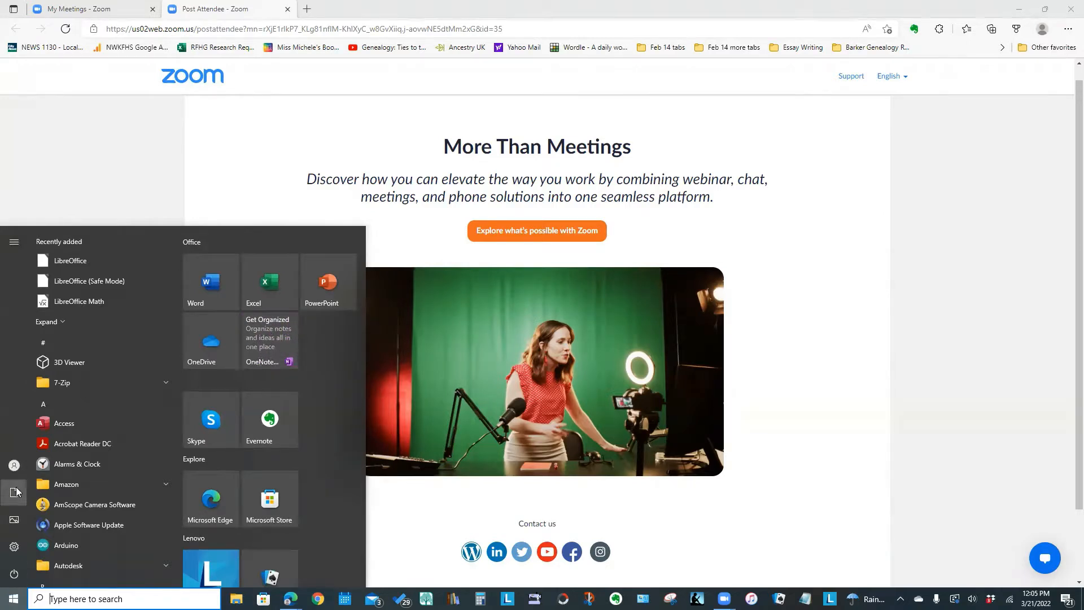
Open Word, create a blank document and enter "My Family" as the first line.
{"action": "left_click", "coordinate": [200, 280]}
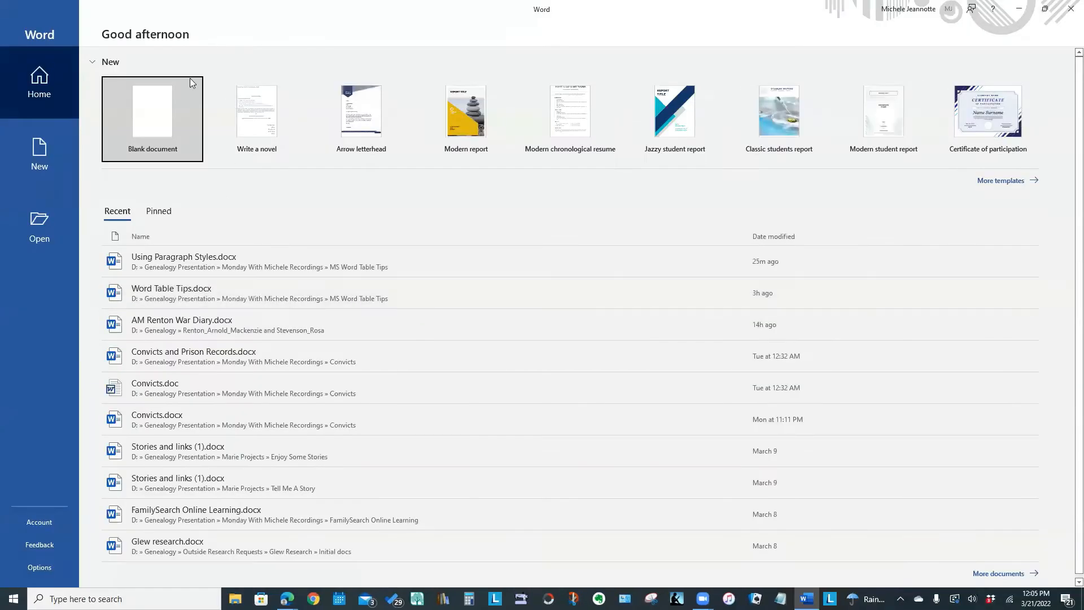
{"action": "left_click", "coordinate": [150, 113]}
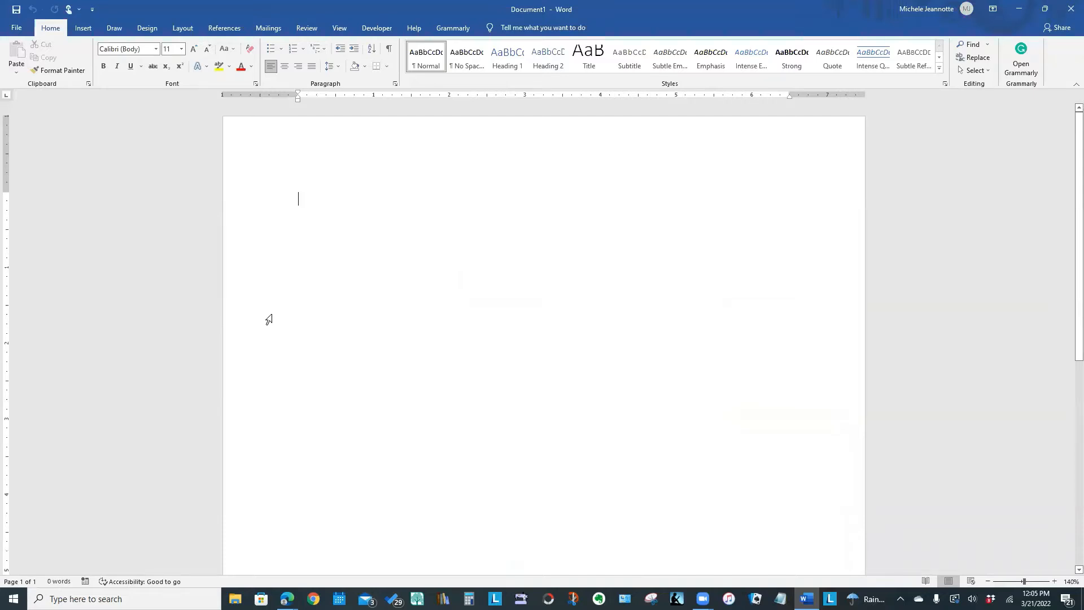
{"action": "type", "text": "My "}
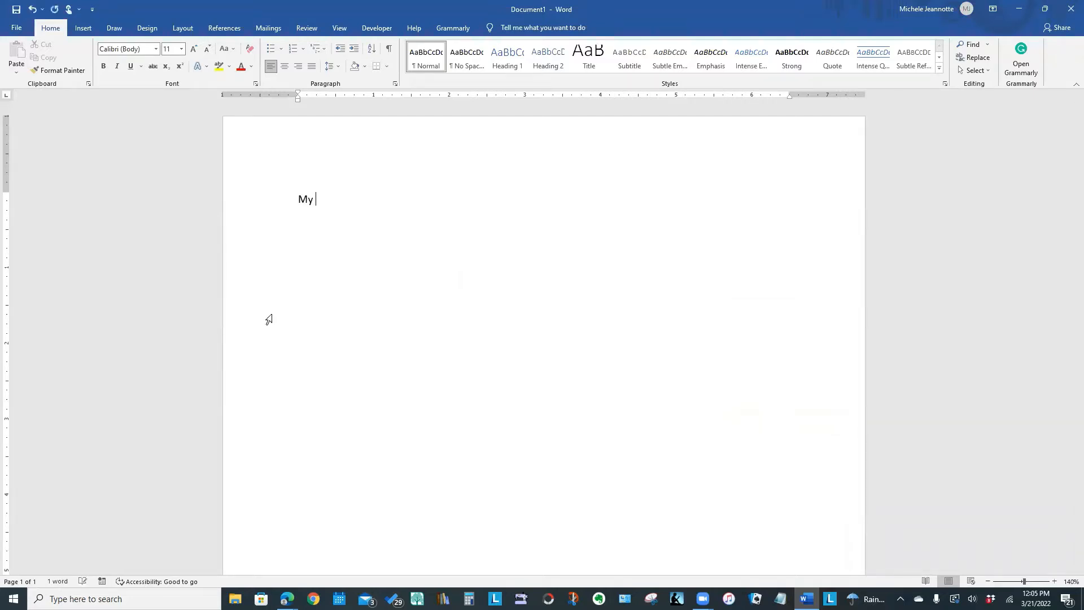
{"action": "type", "text": "Family"}
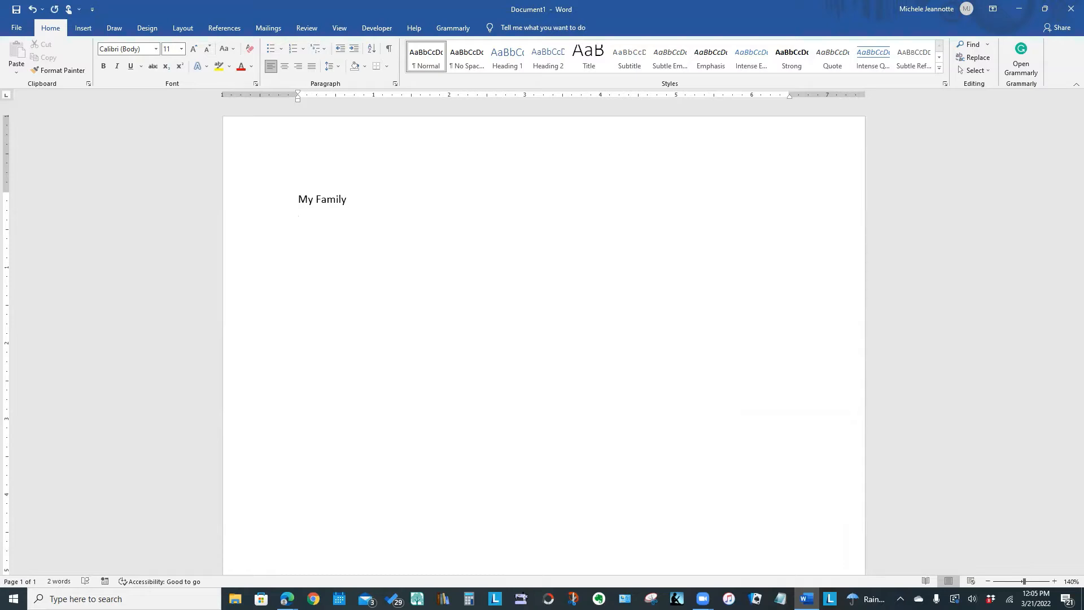
Add the lines "My Grandparents", "Blah blah blah blah" and "My Grandmother" below "My Family", each as its own paragraph.
{"action": "type", "text": "My G"}
{"action": "type", "text": "randparents "}
{"action": "type", "text": "Blah blah "}
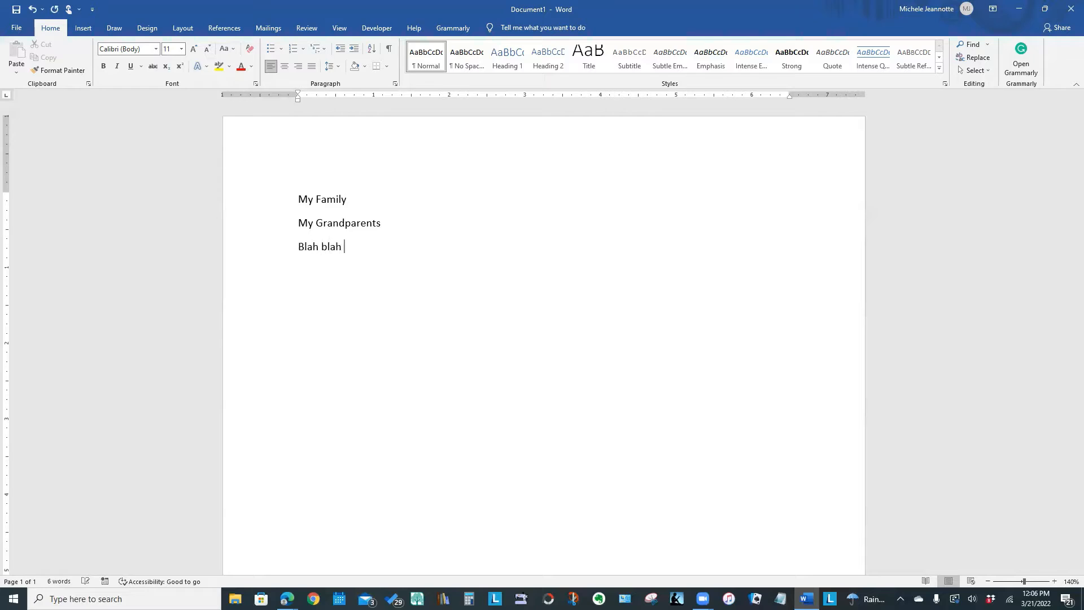
{"action": "type", "text": "blha"}
{"action": "key", "text": "BackSpace"}
{"action": "key", "text": "BackSpace"}
{"action": "type", "text": "ah blah"}
{"action": "key", "text": "Return"}
{"action": "type", "text": "My Gran"}
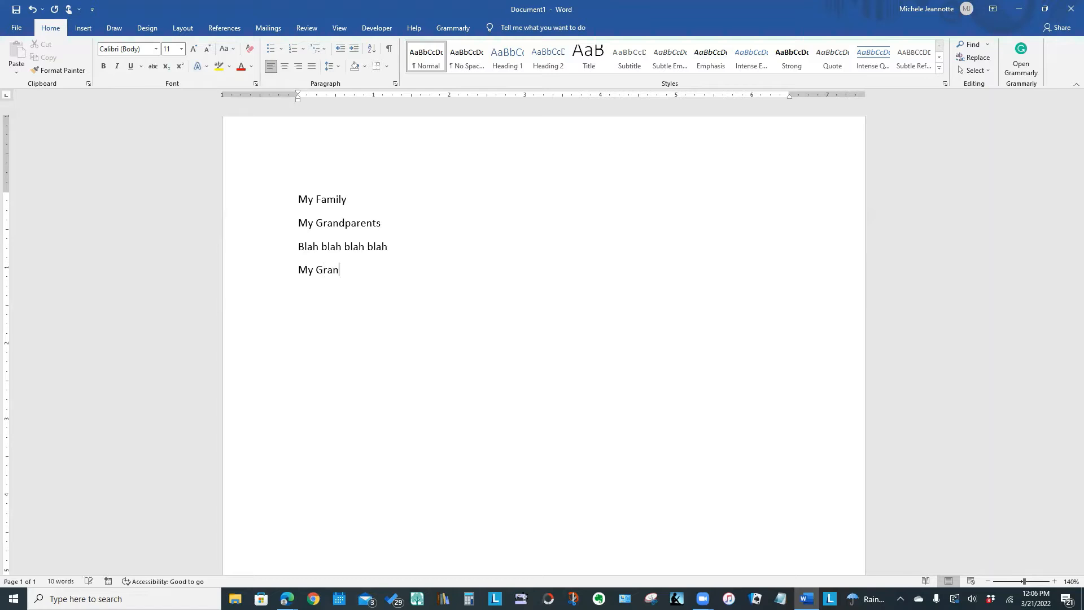
{"action": "type", "text": "dmother"}
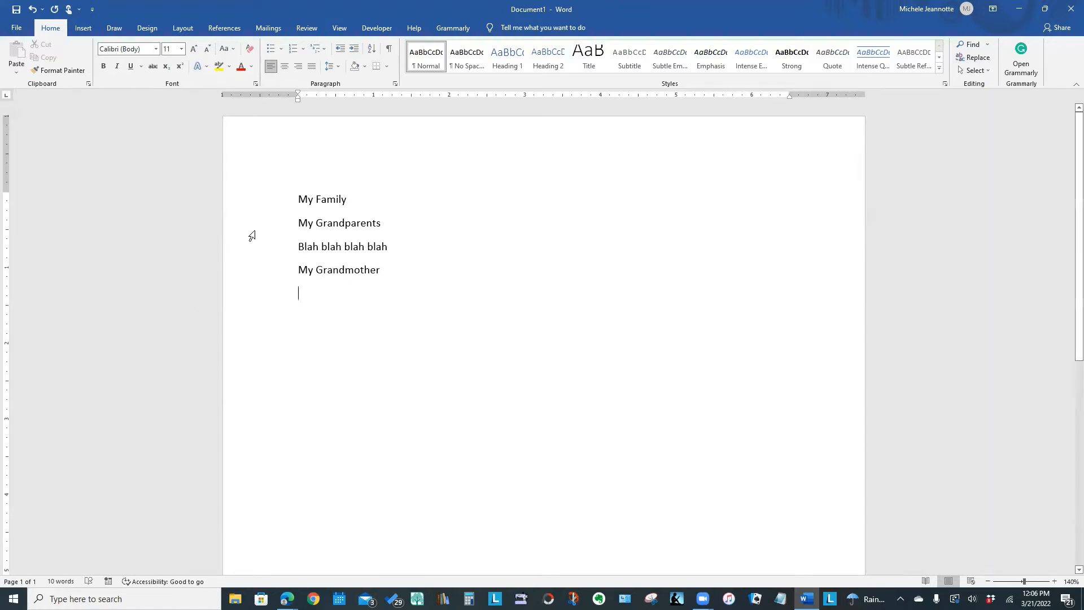
Copy the "Blah blah blah blah" line and paste it four times below "My Grandmother".
{"action": "left_click", "coordinate": [252, 248]}
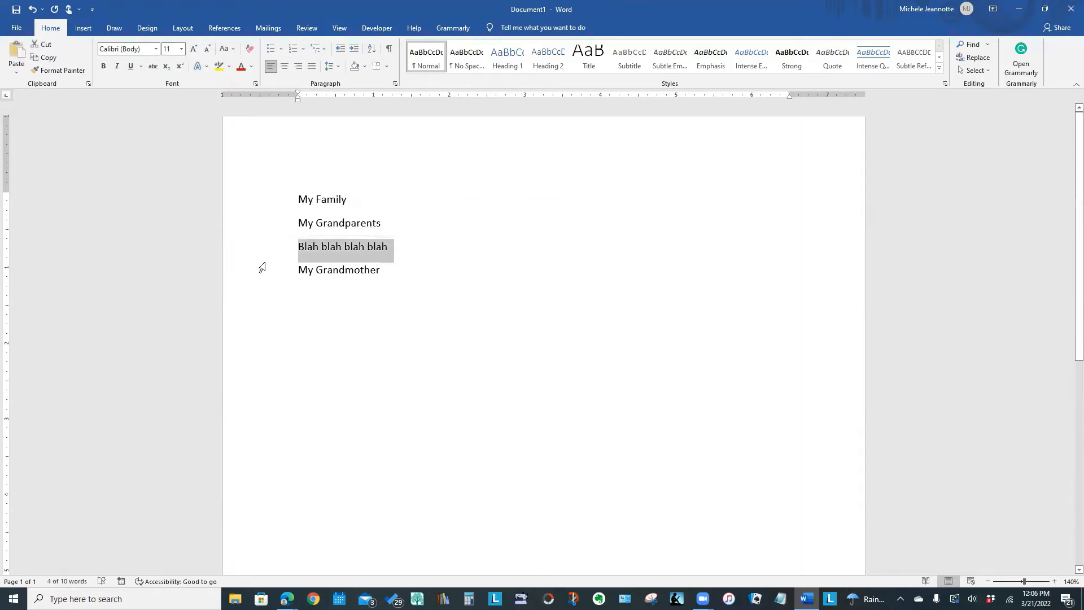
{"action": "key", "text": "ctrl+c"}
{"action": "left_click", "coordinate": [306, 297]}
{"action": "key", "text": "ctrl+v"}
{"action": "key", "text": "ctrl+v"}
{"action": "key", "text": "ctrl+v"}
{"action": "key", "text": "ctrl+v"}
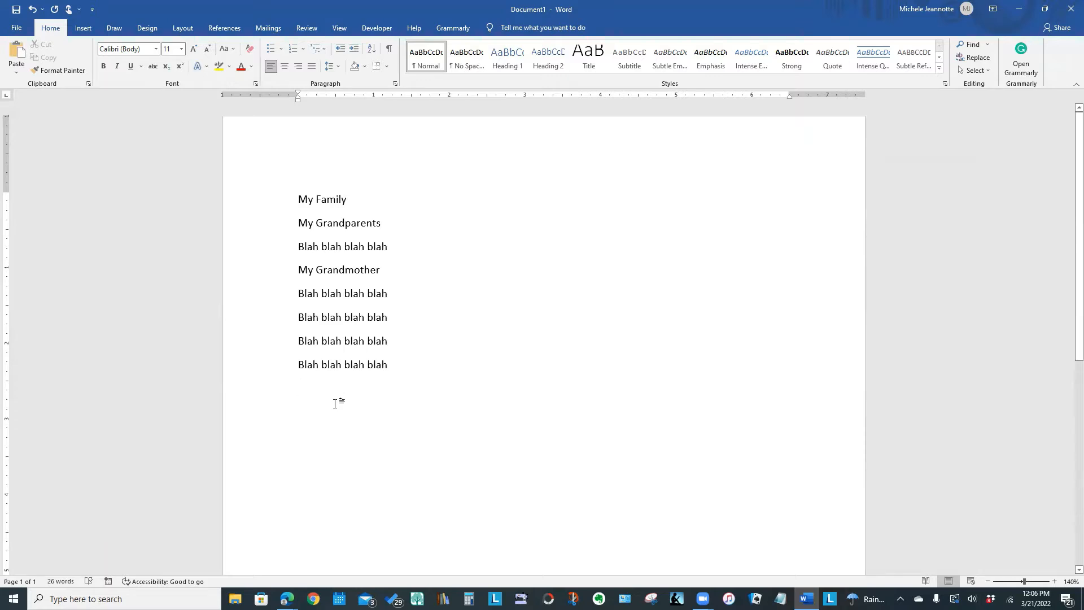
Format the "My Family" line as 26-point bold text.
{"action": "left_click", "coordinate": [268, 198]}
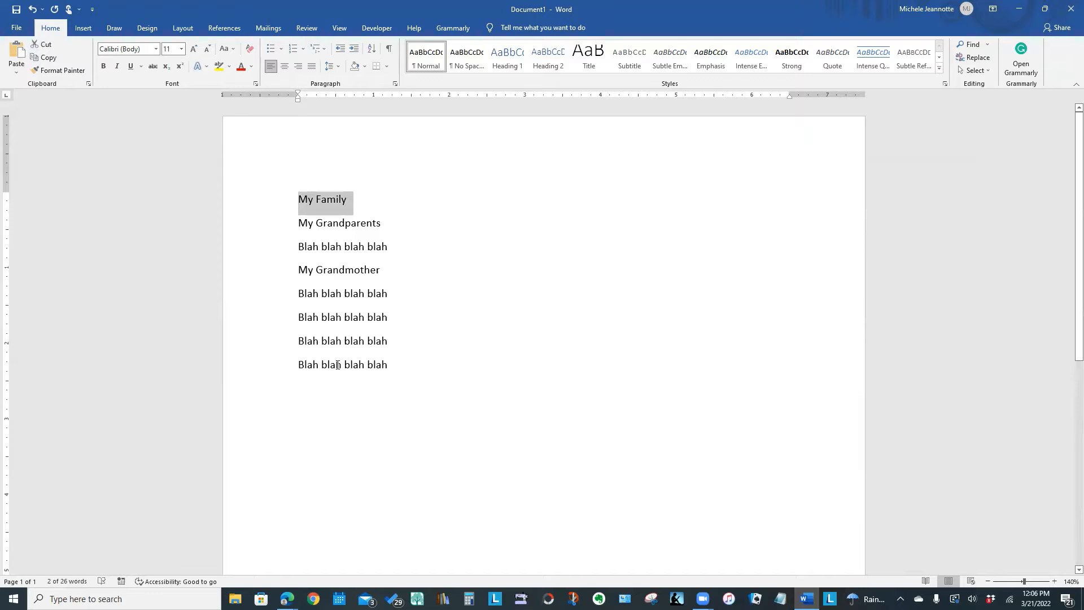
{"action": "left_click", "coordinate": [465, 13]}
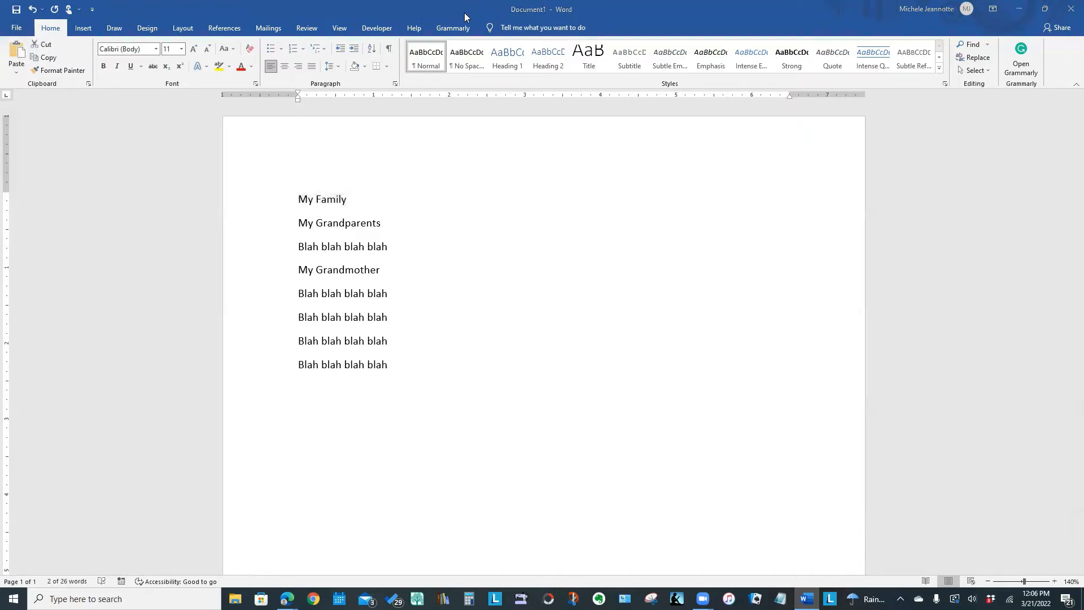
{"action": "left_click", "coordinate": [262, 201]}
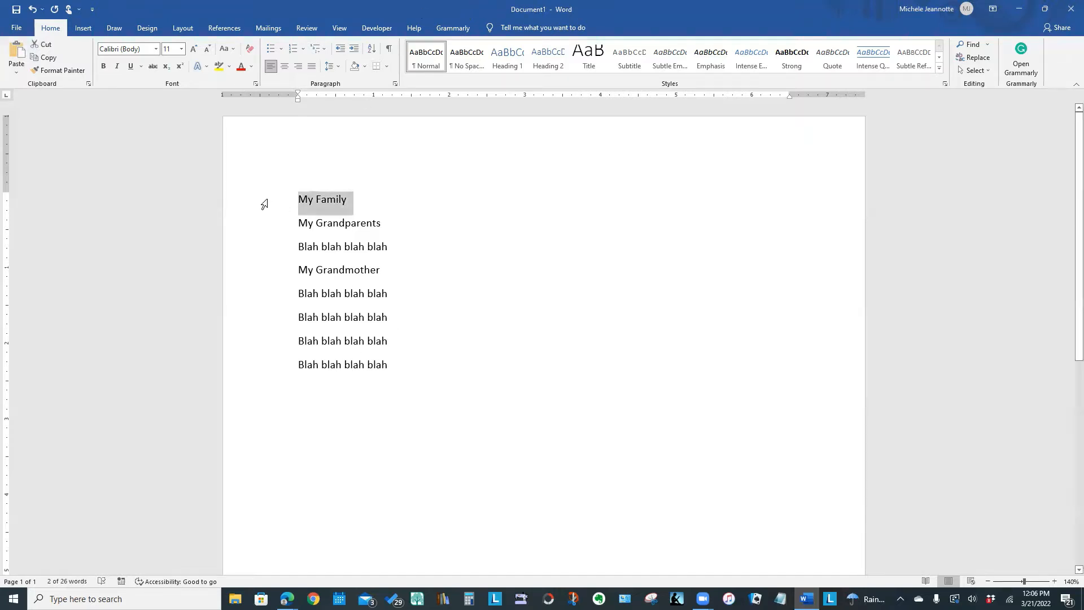
{"action": "left_click", "coordinate": [182, 49]}
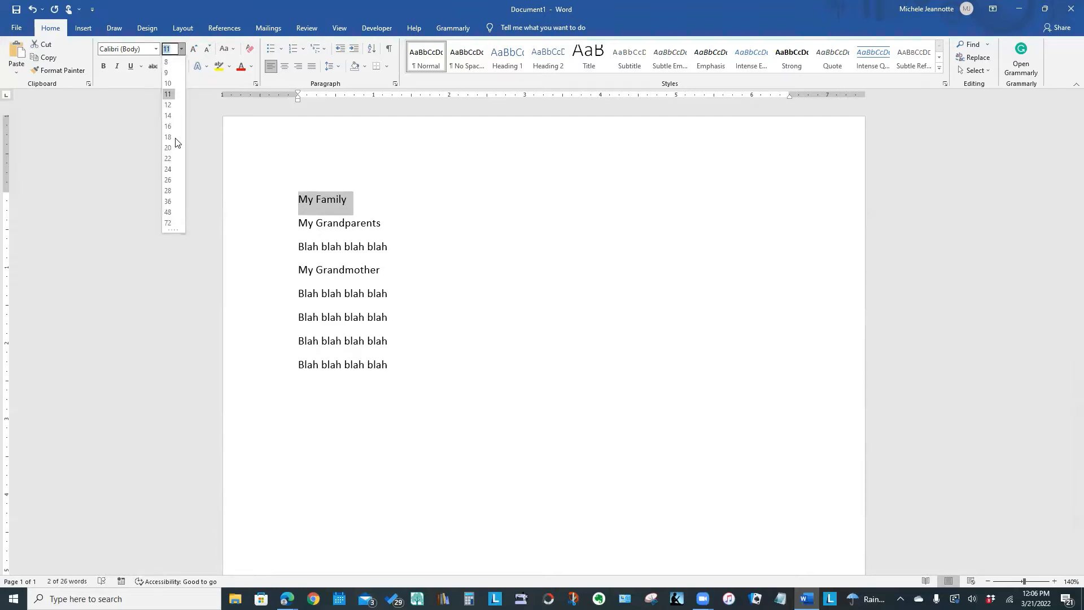
{"action": "left_click", "coordinate": [167, 180]}
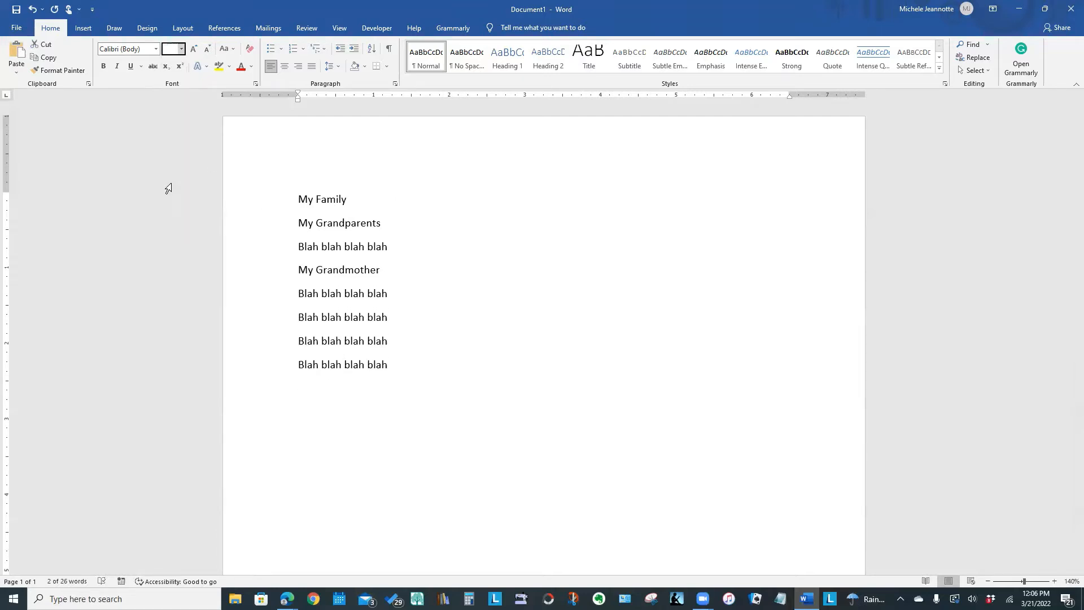
{"action": "left_click", "coordinate": [103, 66]}
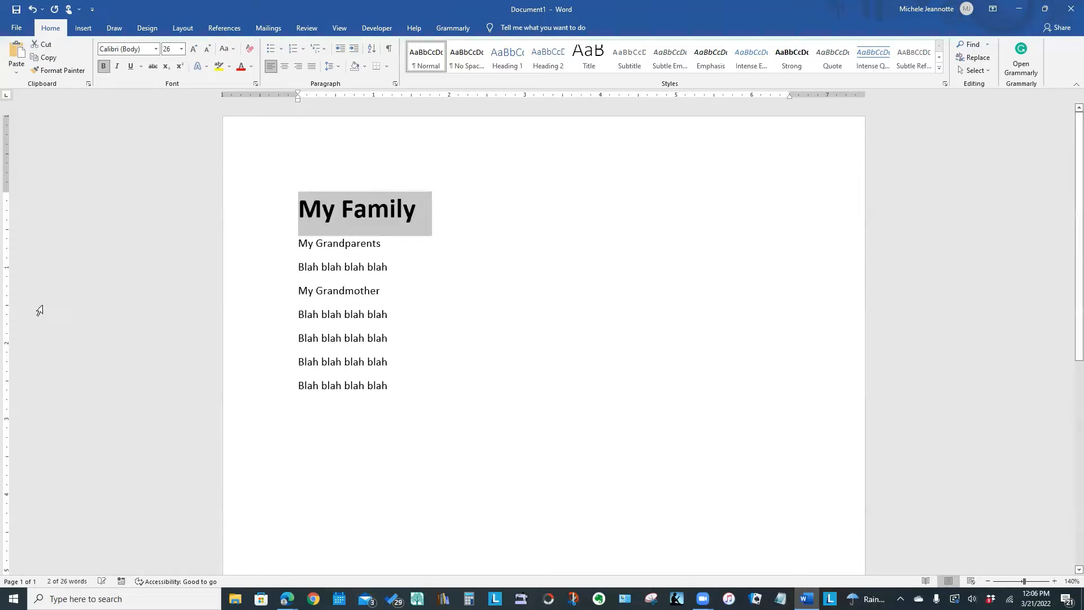
Format the "My Grandparents" line as 18-point bold text.
{"action": "left_click", "coordinate": [251, 245]}
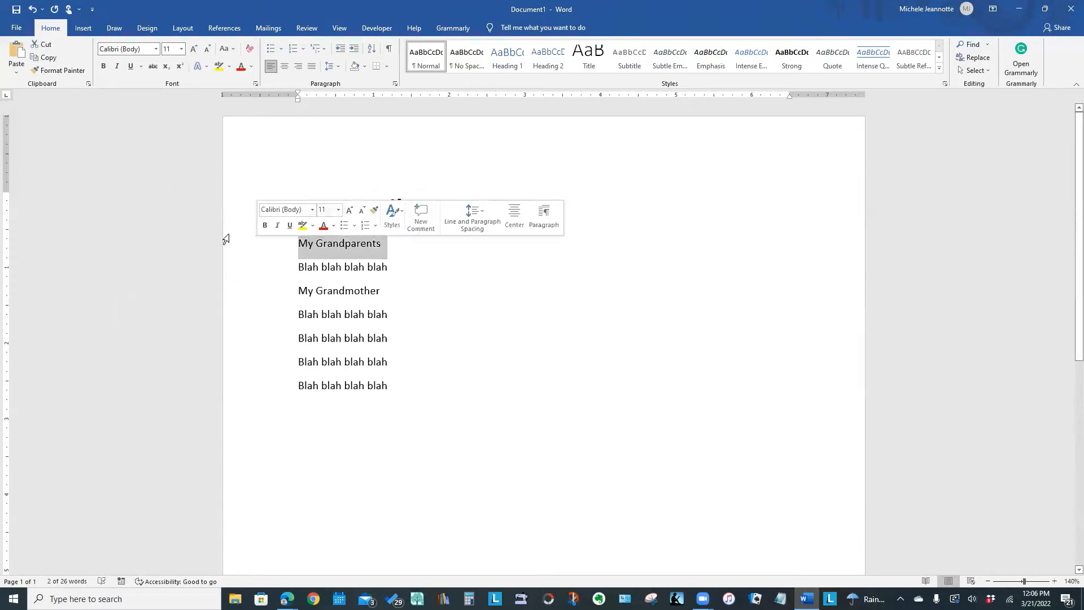
{"action": "left_click", "coordinate": [182, 50]}
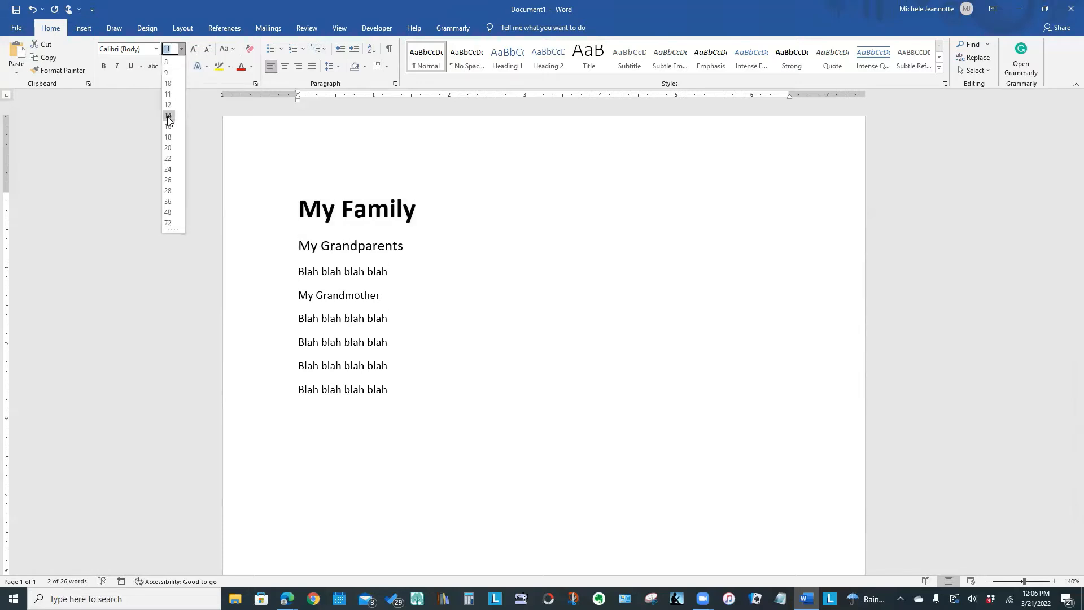
{"action": "left_click", "coordinate": [169, 139]}
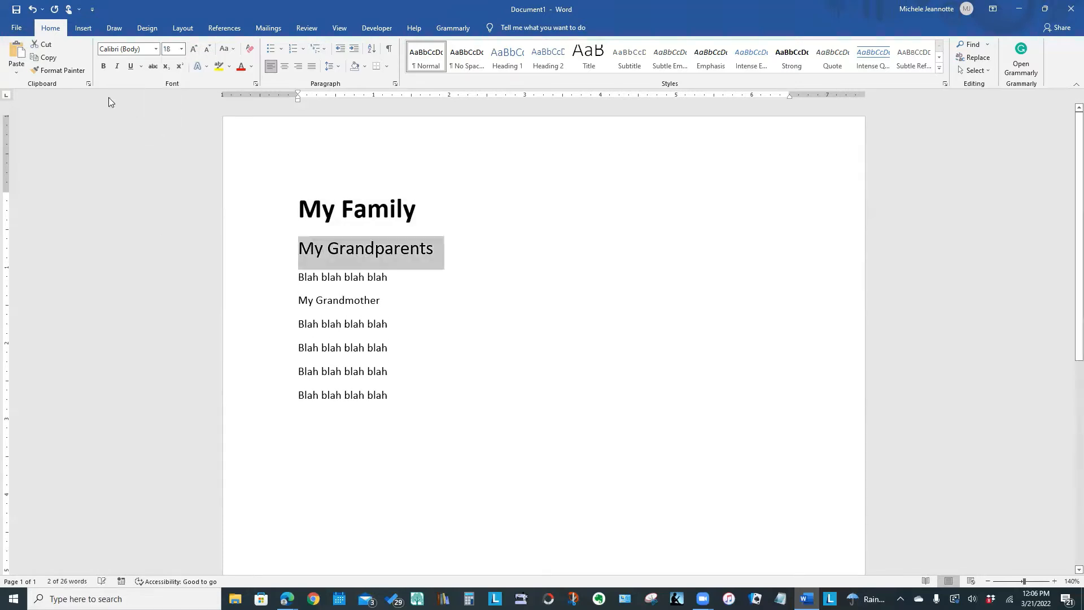
{"action": "left_click", "coordinate": [107, 66]}
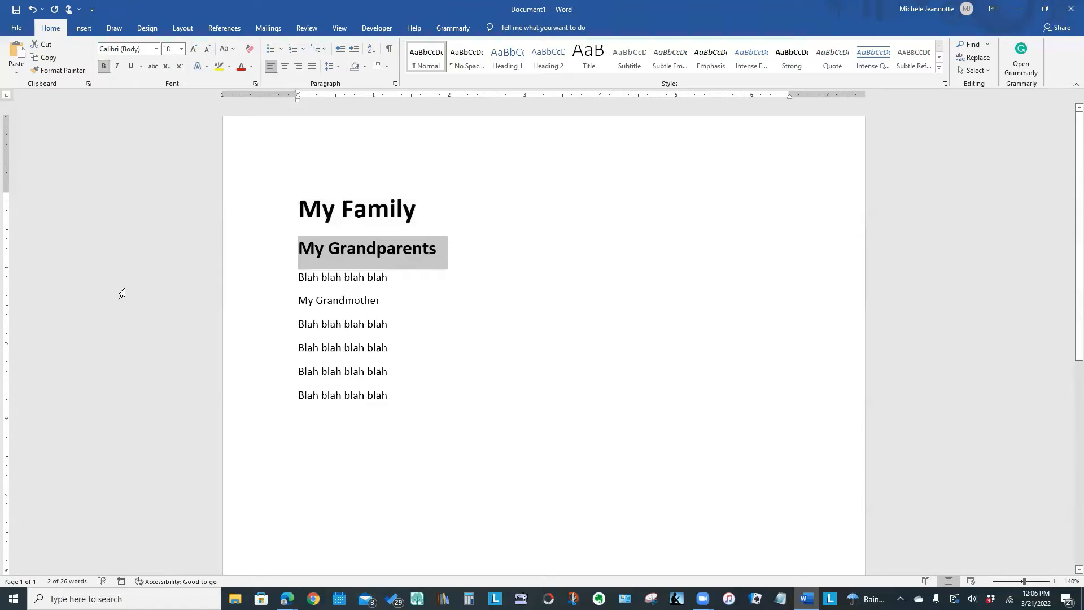
Format the "My Grandmother" line as 18-point bold text and deselect it.
{"action": "left_click", "coordinate": [267, 300]}
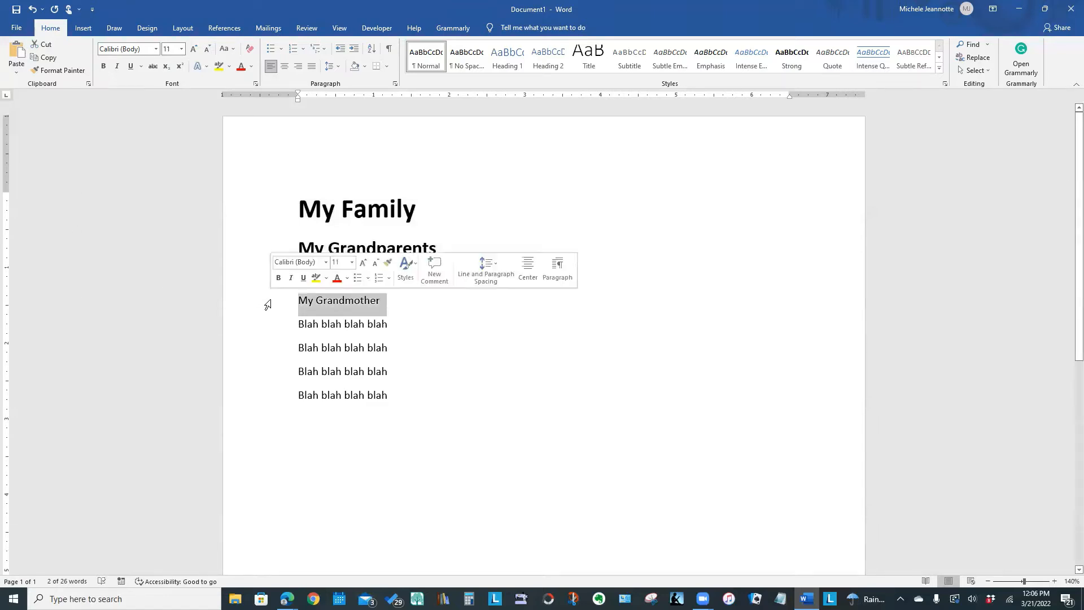
{"action": "left_click", "coordinate": [181, 48]}
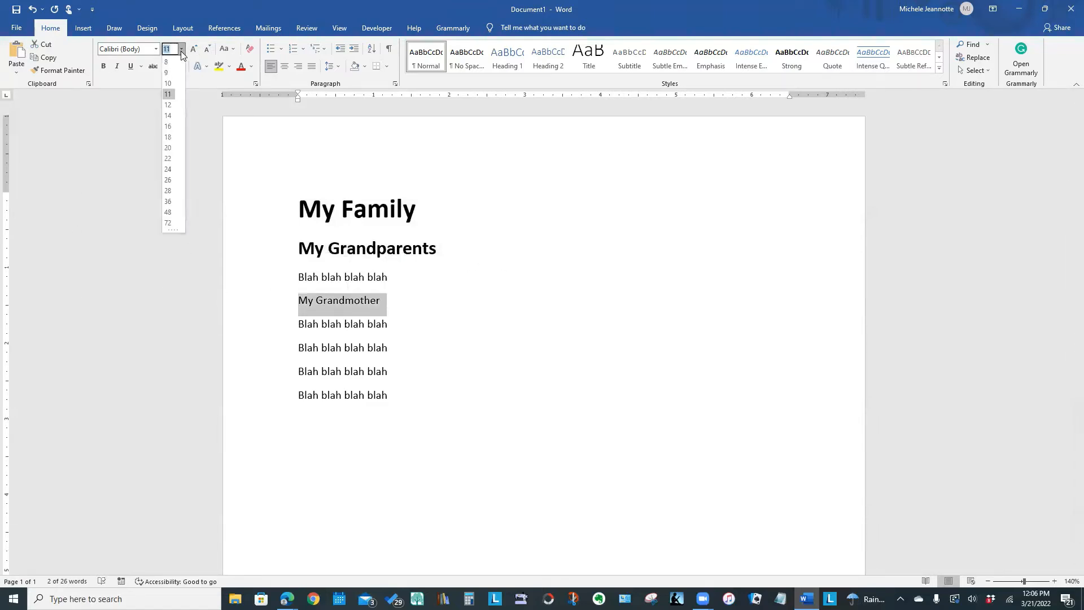
{"action": "left_click", "coordinate": [169, 139]}
{"action": "left_click", "coordinate": [104, 66]}
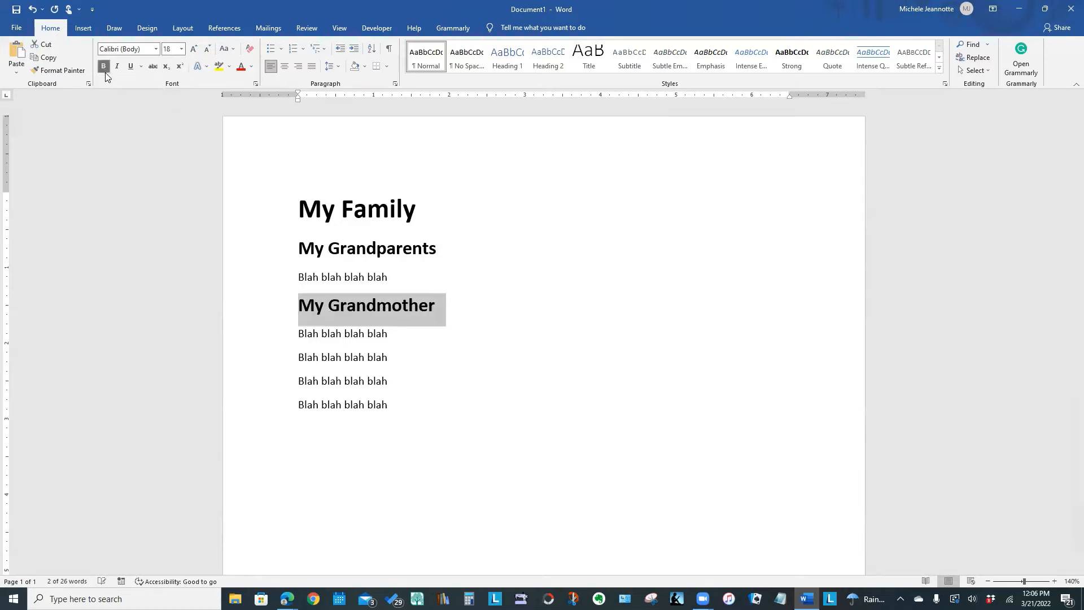
{"action": "left_click", "coordinate": [577, 331]}
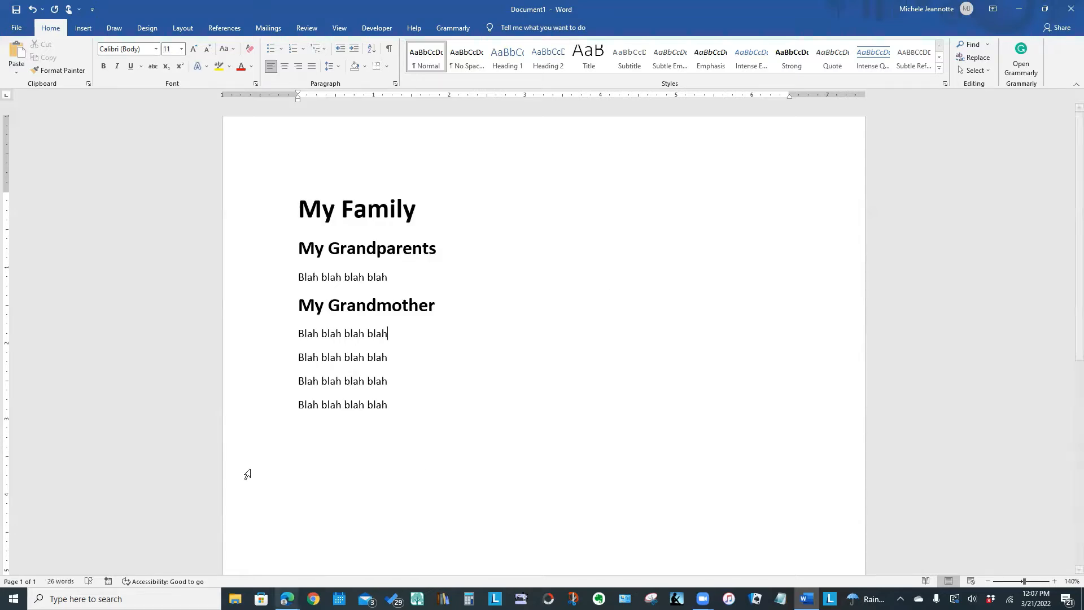
Open the recent document Using Paragraph Styles.docx and go to the page that starts with "My Grandparents".
{"action": "left_click", "coordinate": [17, 28]}
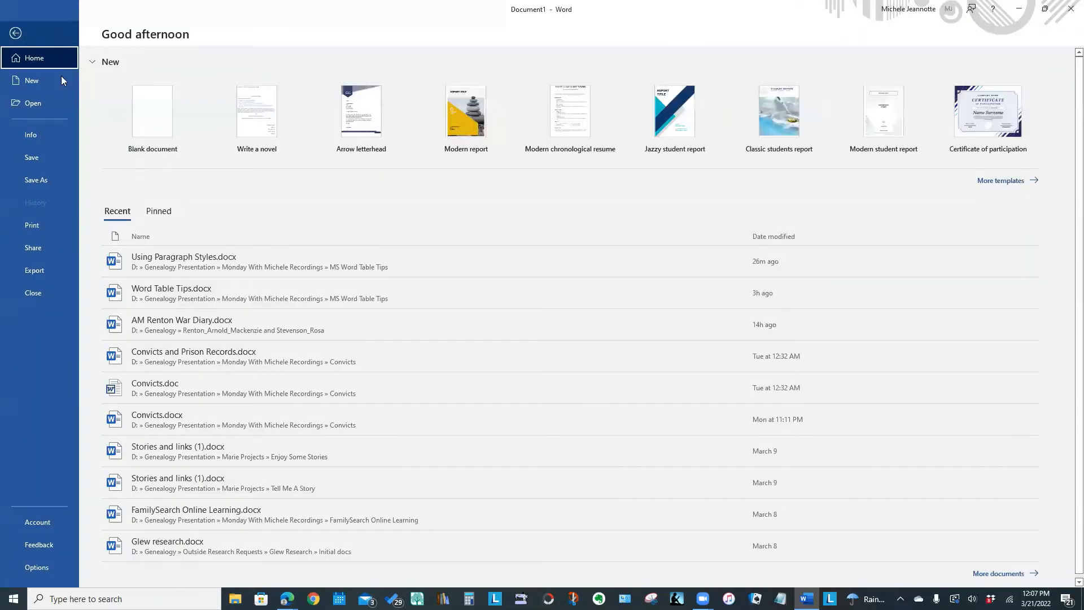
{"action": "left_click", "coordinate": [215, 254]}
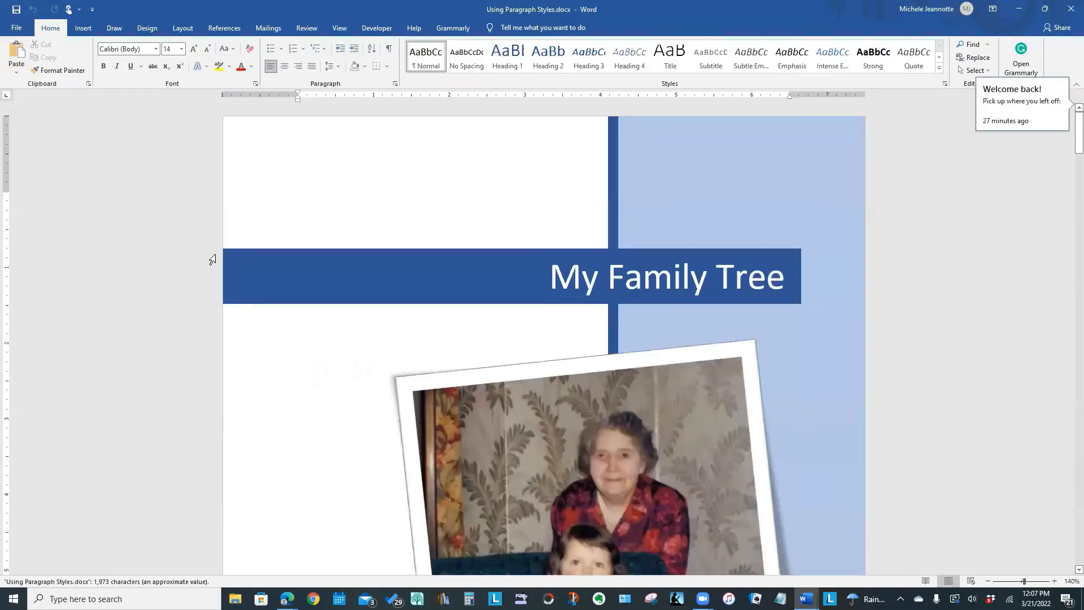
{"action": "scroll", "coordinate": [997, 293], "scroll_direction": "down", "scroll_amount": 8}
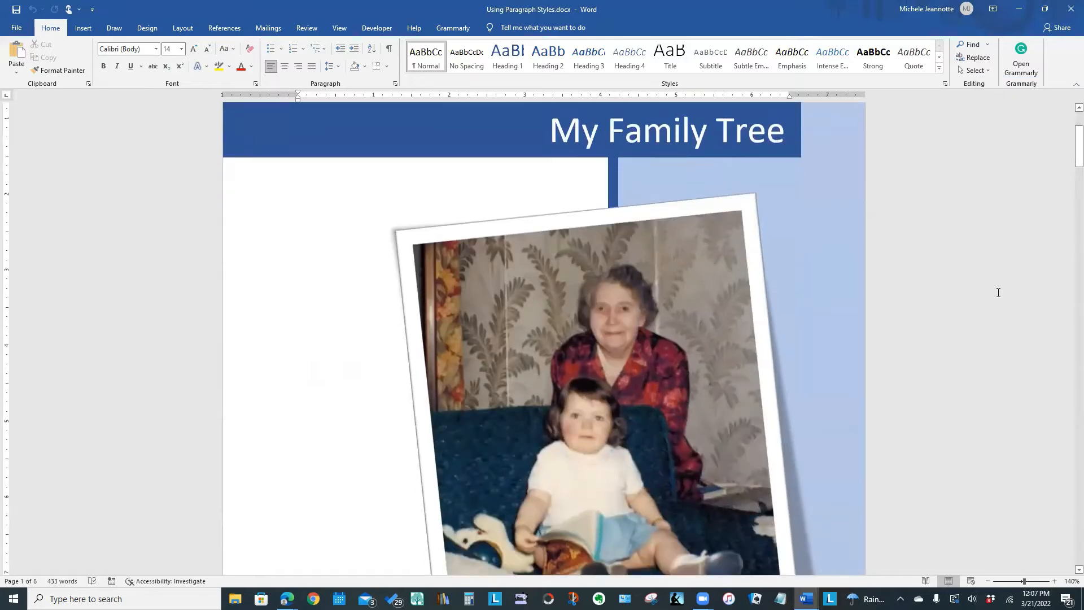
{"action": "scroll", "coordinate": [997, 296], "scroll_direction": "down", "scroll_amount": 15}
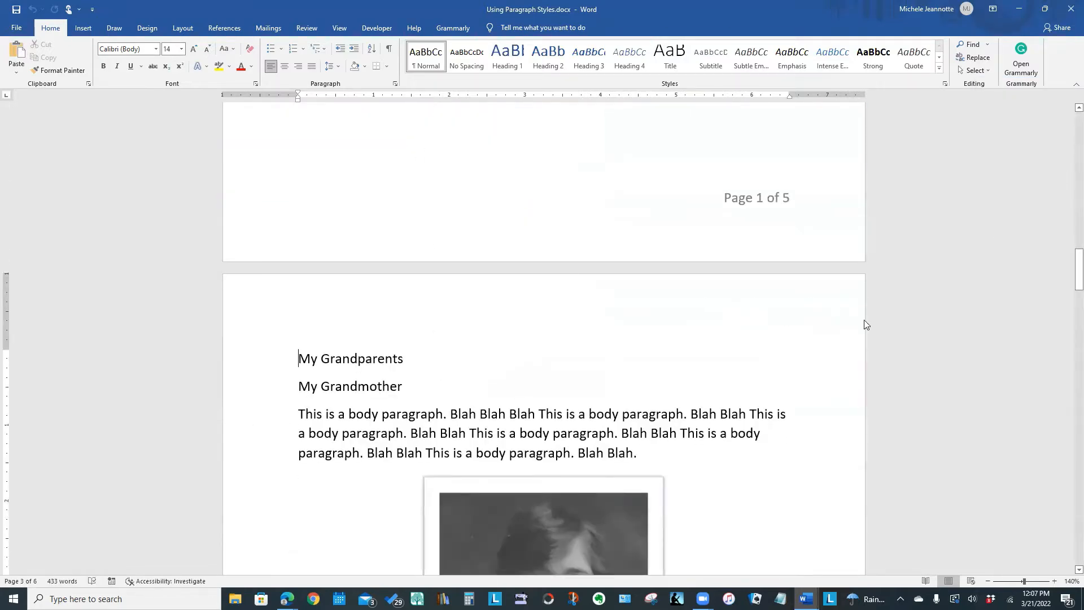
{"action": "scroll", "coordinate": [898, 328], "scroll_direction": "down", "scroll_amount": 1}
{"action": "scroll", "coordinate": [898, 329], "scroll_direction": "down", "scroll_amount": 1}
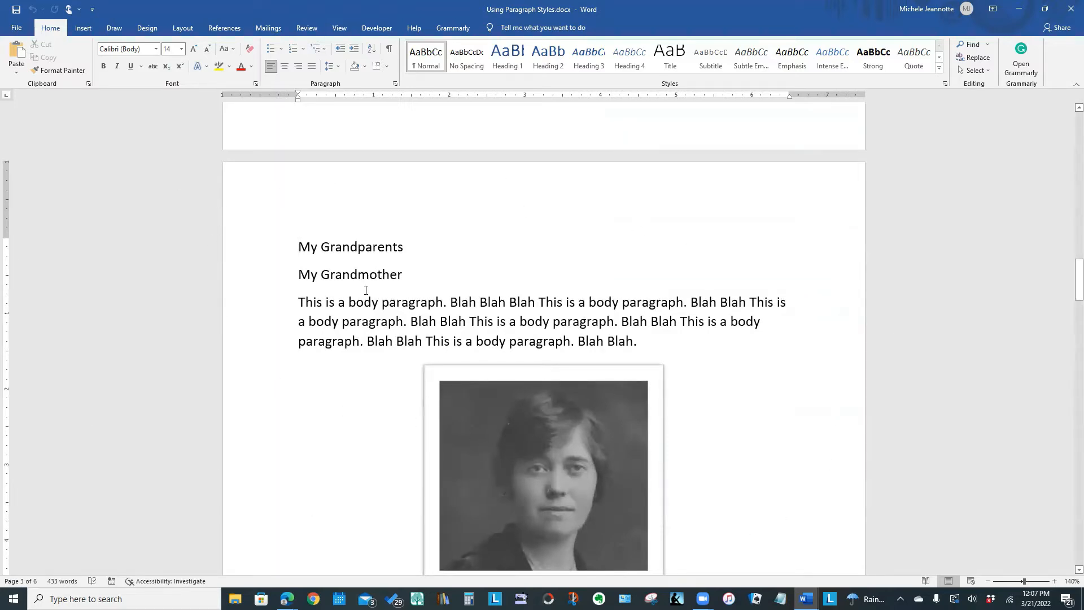
{"action": "left_click", "coordinate": [252, 247]}
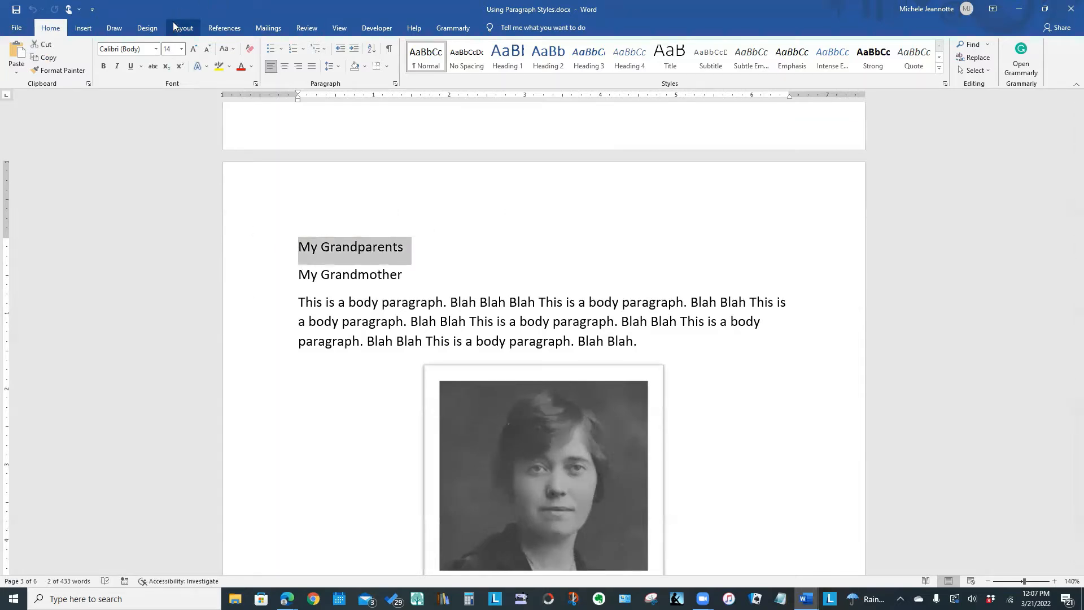
{"action": "left_click", "coordinate": [180, 51]}
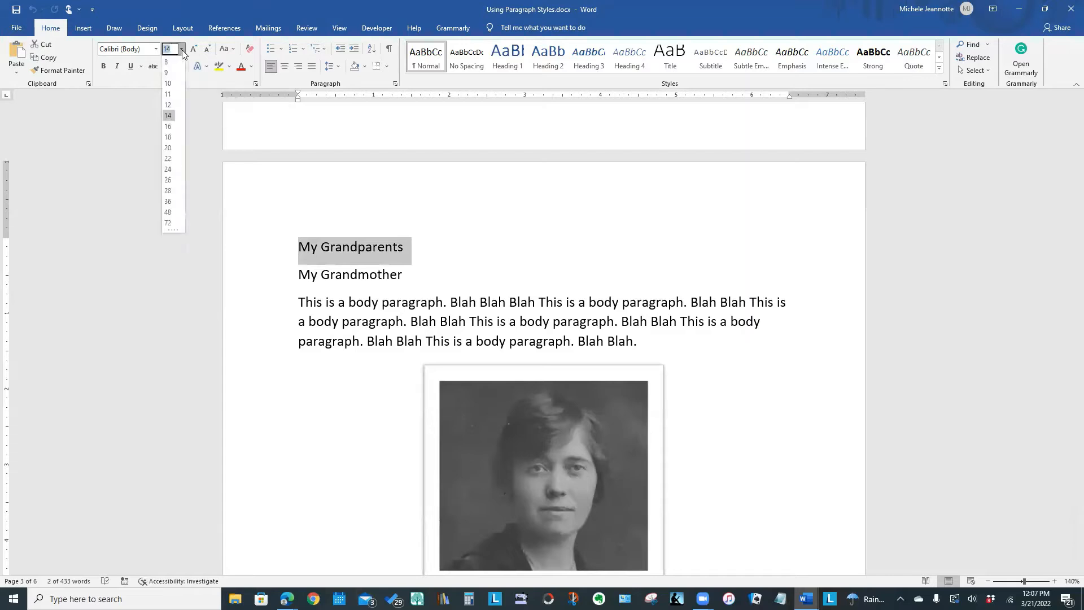
{"action": "left_click", "coordinate": [132, 123]}
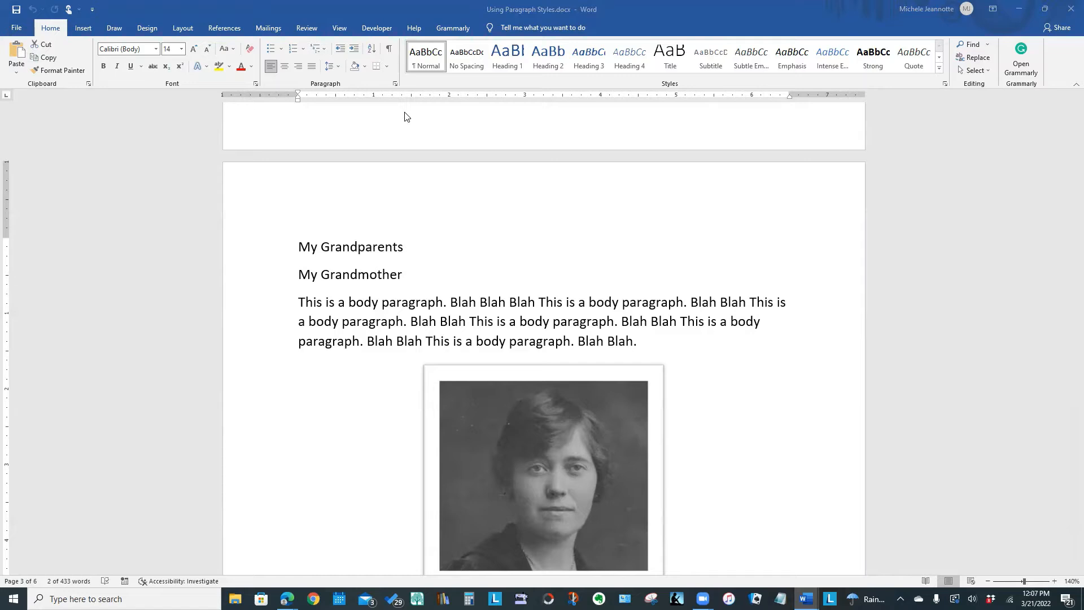
{"action": "left_click", "coordinate": [572, 142]}
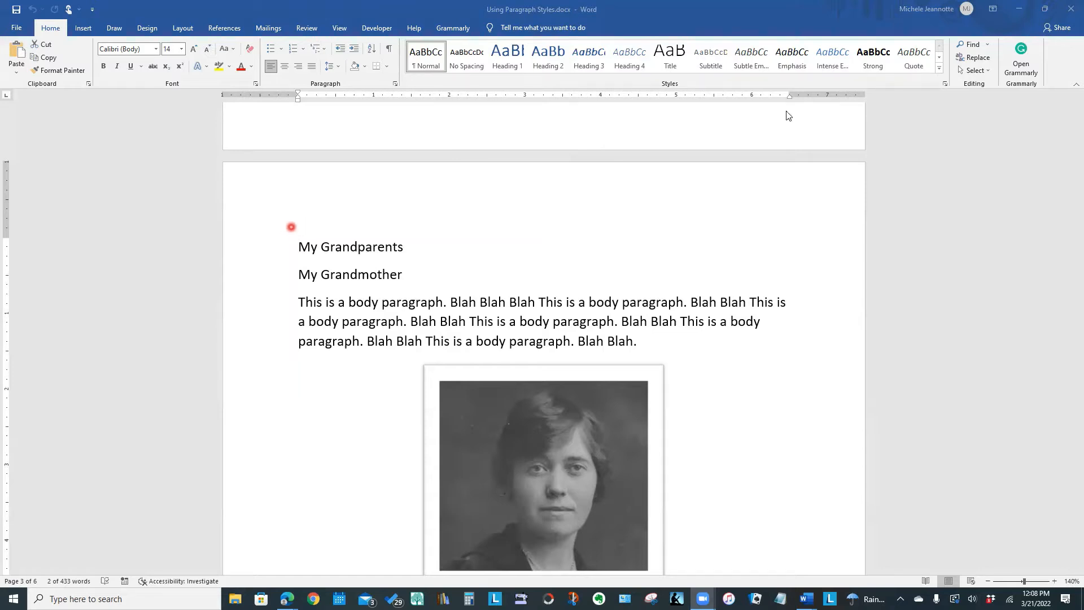
{"action": "left_click", "coordinate": [572, 219]}
Apply the Heading 1 style to the "My Grandparents" line.
{"action": "left_click", "coordinate": [297, 252]}
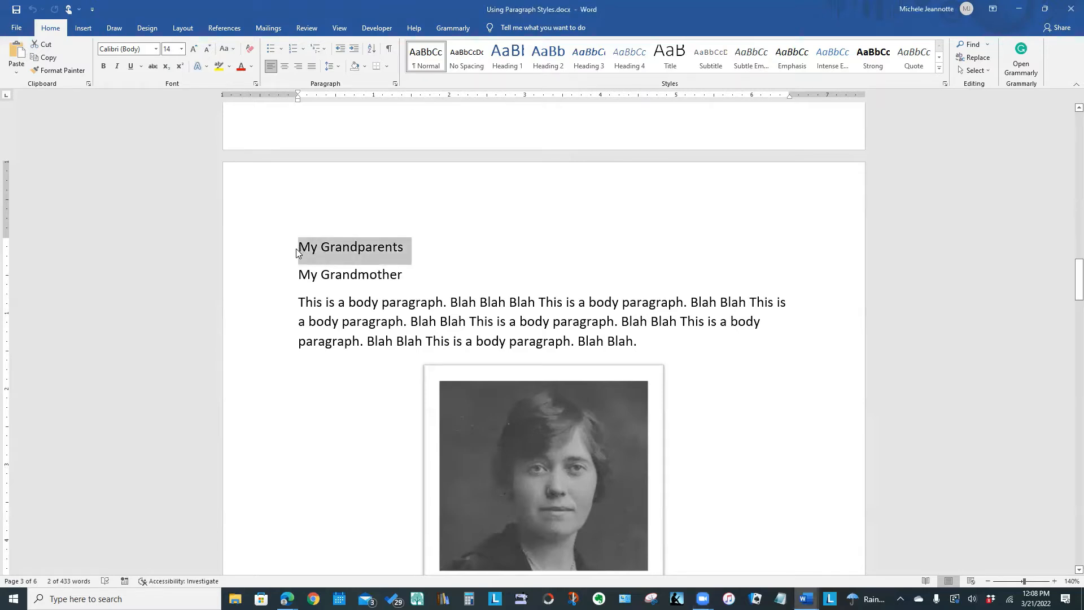
{"action": "left_click", "coordinate": [506, 63]}
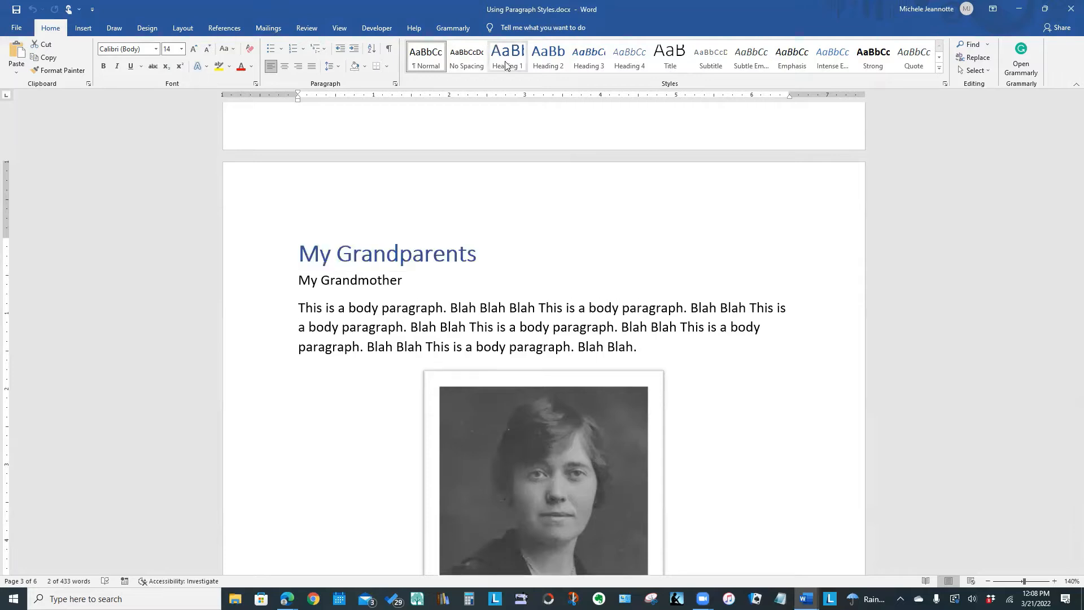
{"action": "left_click", "coordinate": [507, 63]}
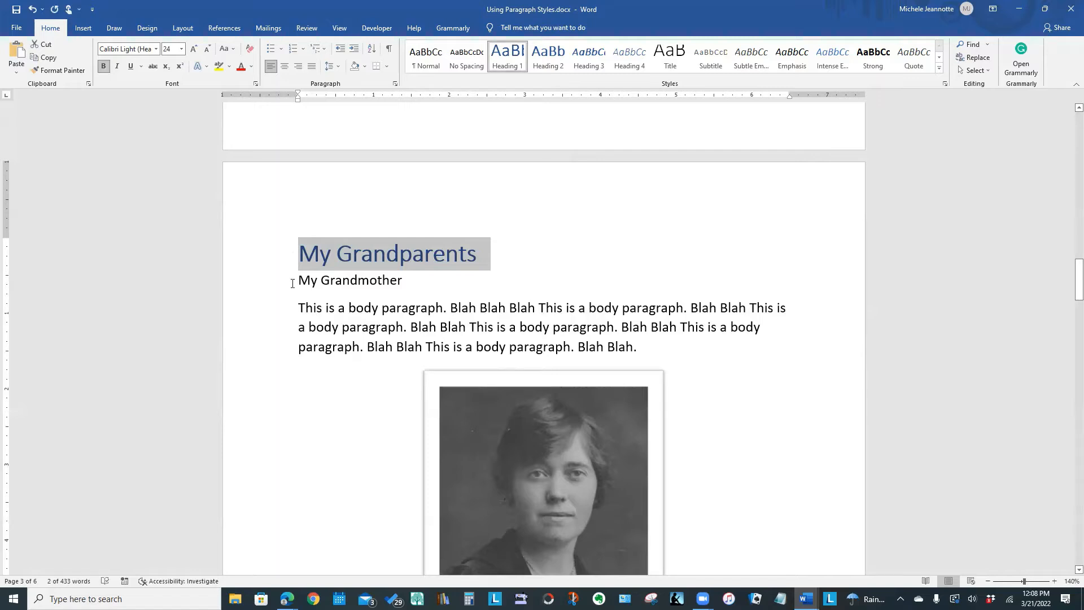
Apply the Heading 2 style to the "My Grandmother" line and deselect it.
{"action": "left_click", "coordinate": [264, 284]}
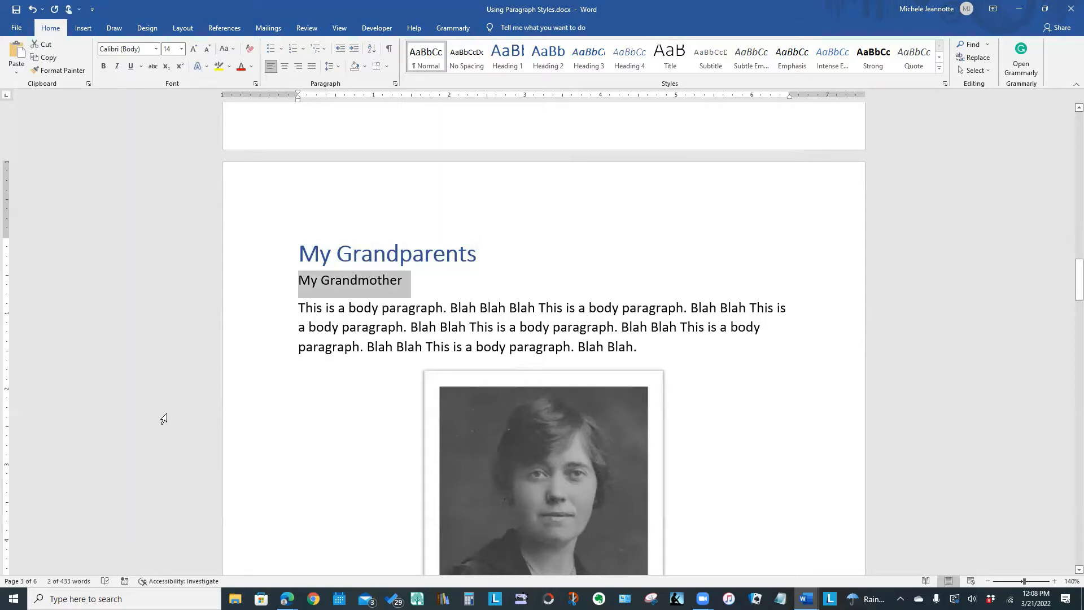
{"action": "left_click", "coordinate": [547, 57]}
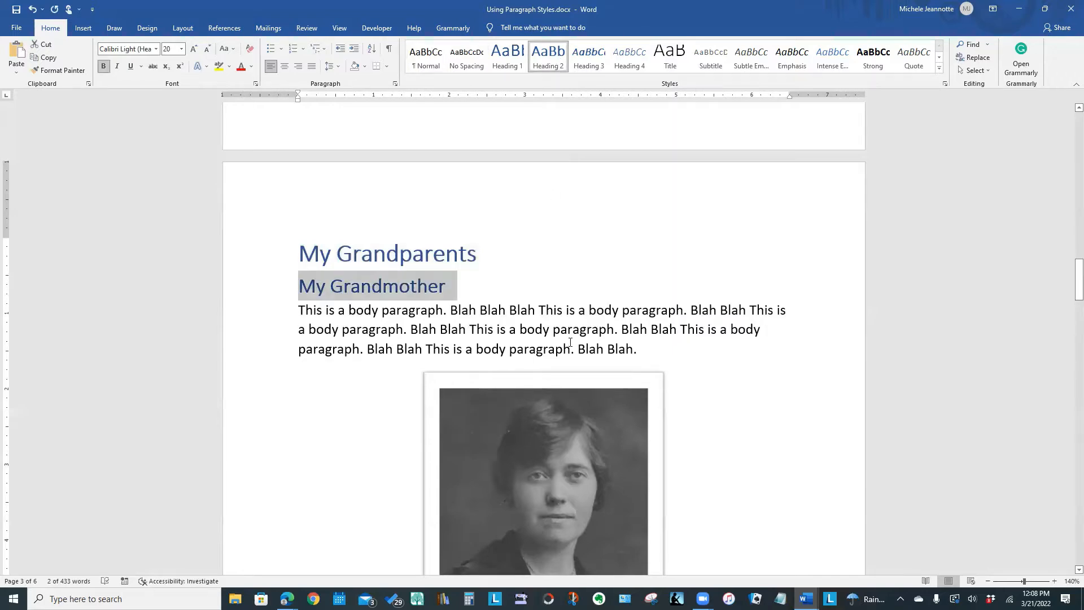
{"action": "left_click", "coordinate": [804, 407]}
Apply the Heading 2 style to the "My Grandfather" line on the following page.
{"action": "scroll", "coordinate": [785, 256], "scroll_direction": "down", "scroll_amount": 3}
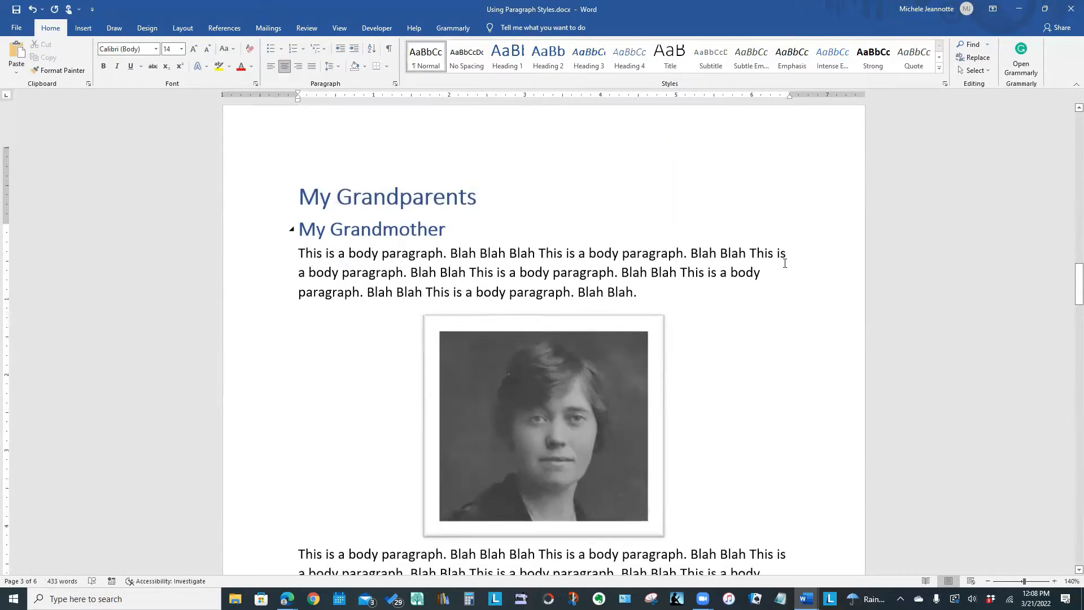
{"action": "scroll", "coordinate": [784, 262], "scroll_direction": "down", "scroll_amount": 5}
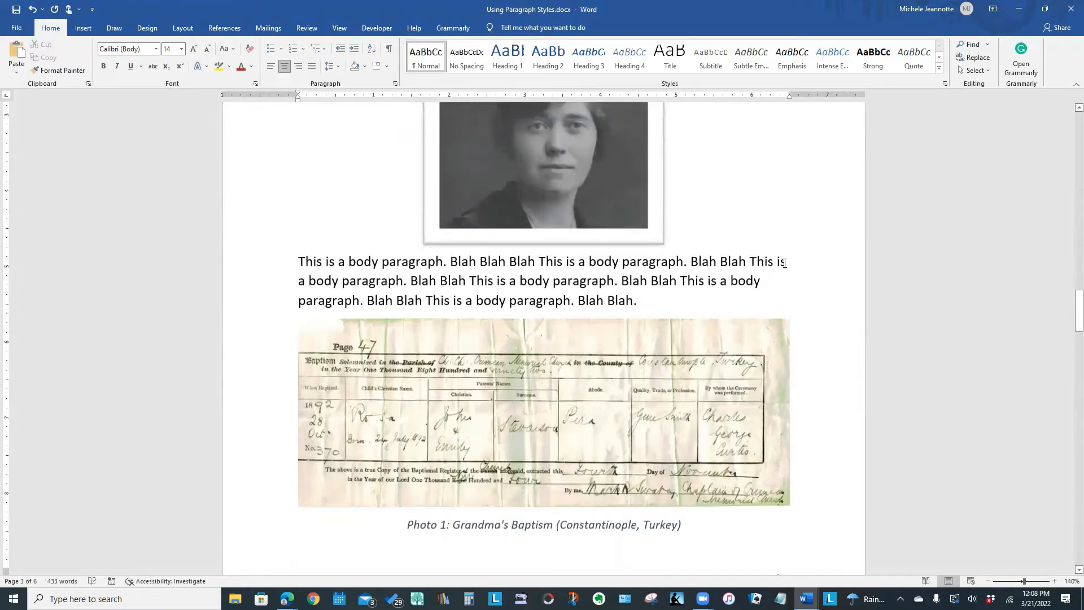
{"action": "scroll", "coordinate": [783, 265], "scroll_direction": "down", "scroll_amount": 5}
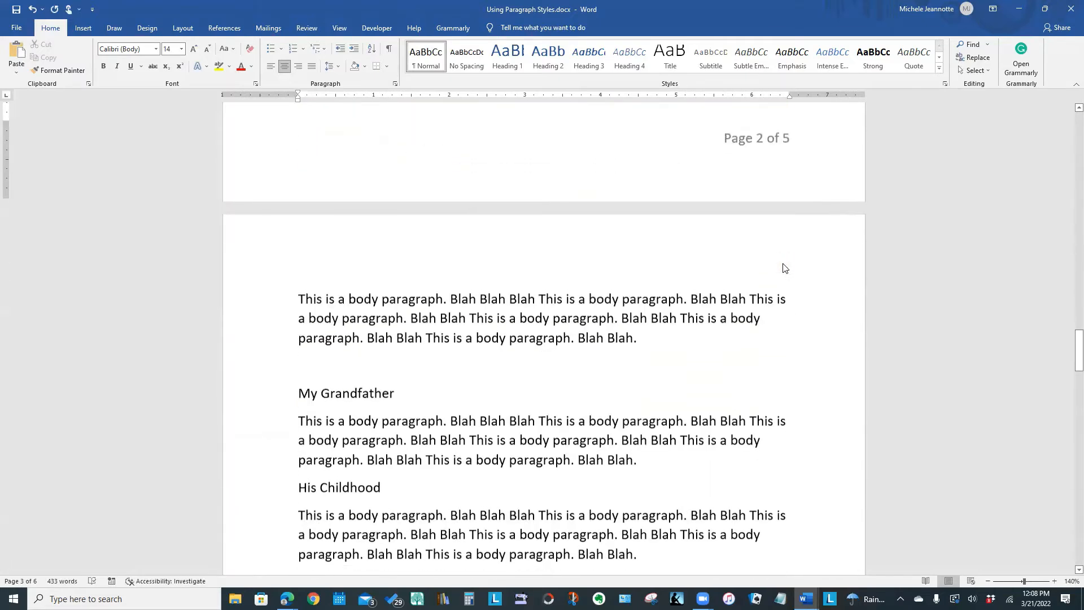
{"action": "left_click", "coordinate": [239, 397]}
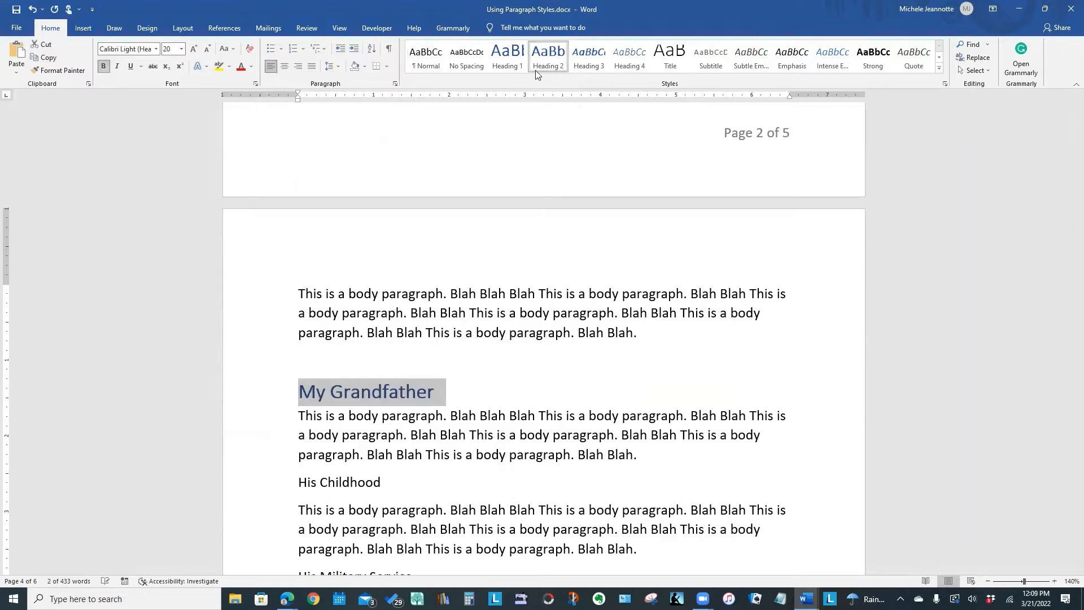
{"action": "left_click", "coordinate": [547, 57]}
Apply the Heading 3 style to the "His Childhood" and "His Military Service" lines.
{"action": "scroll", "coordinate": [610, 306], "scroll_direction": "down", "scroll_amount": 1}
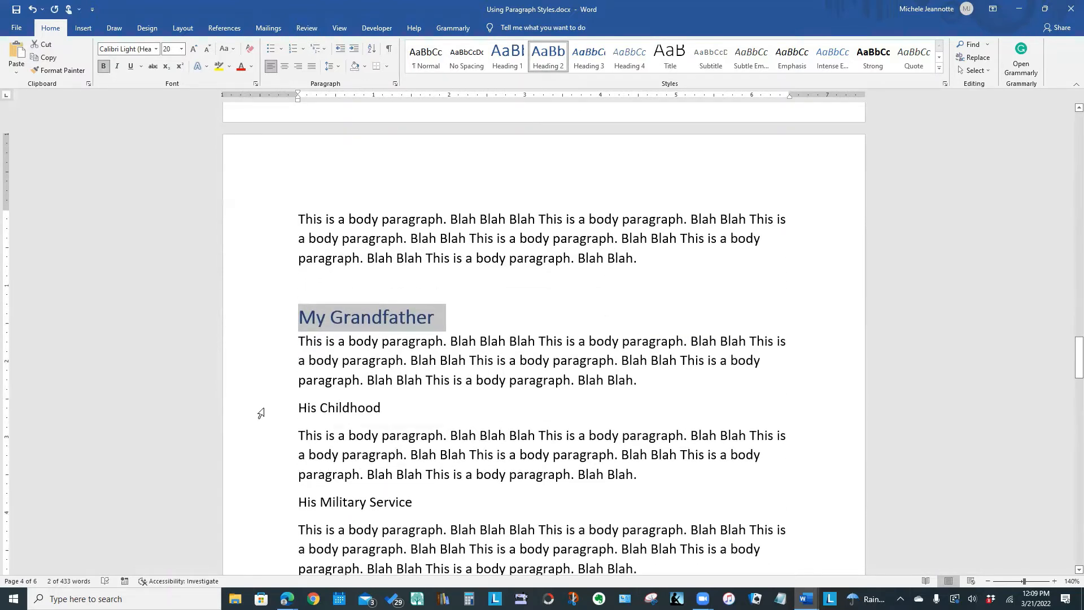
{"action": "left_click", "coordinate": [261, 411]}
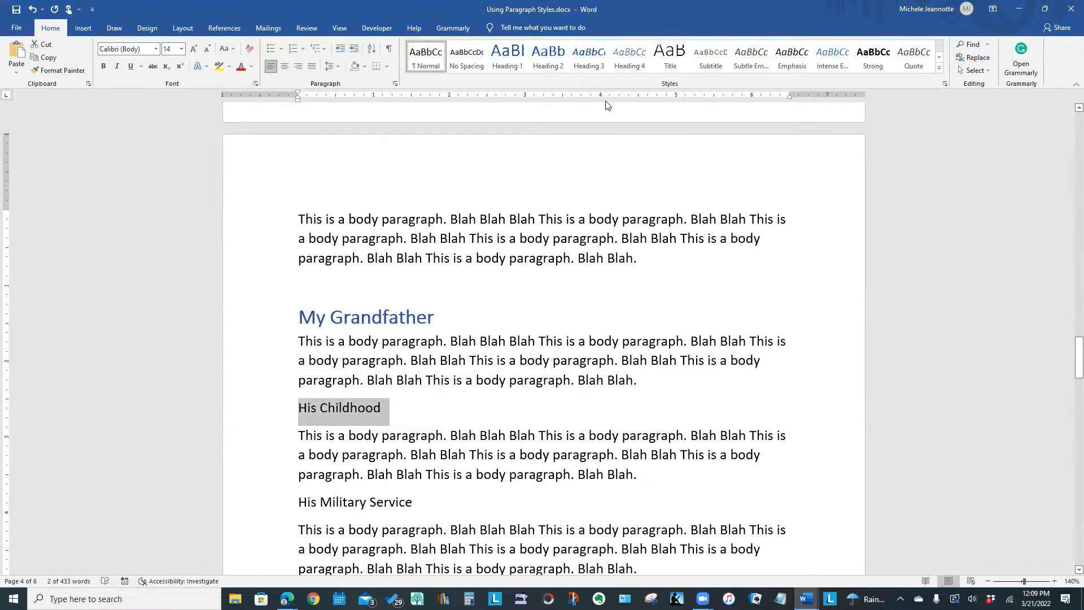
{"action": "left_click", "coordinate": [589, 57]}
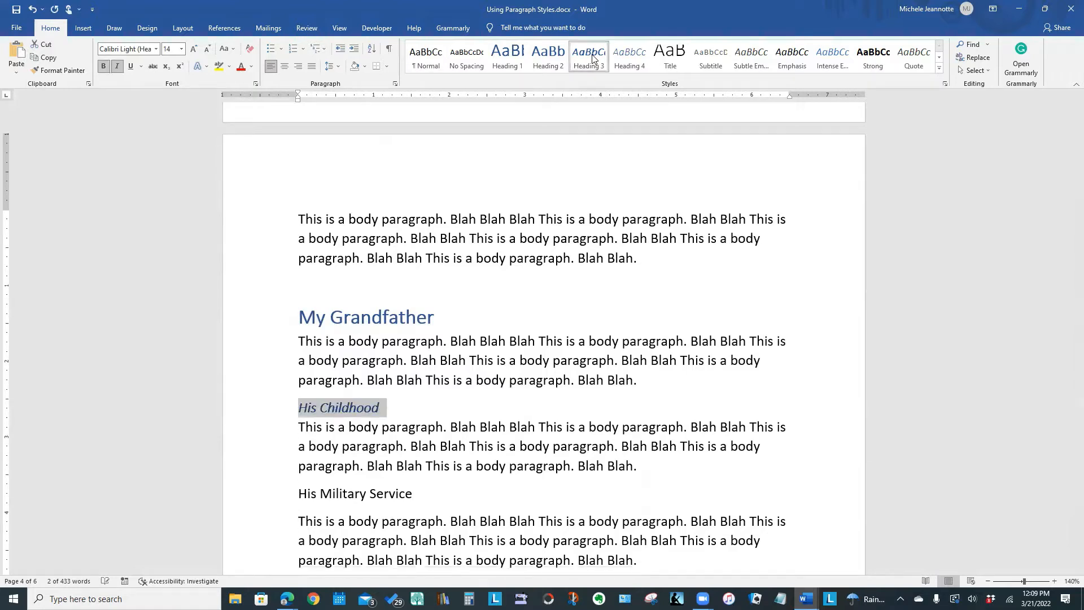
{"action": "left_click", "coordinate": [255, 500]}
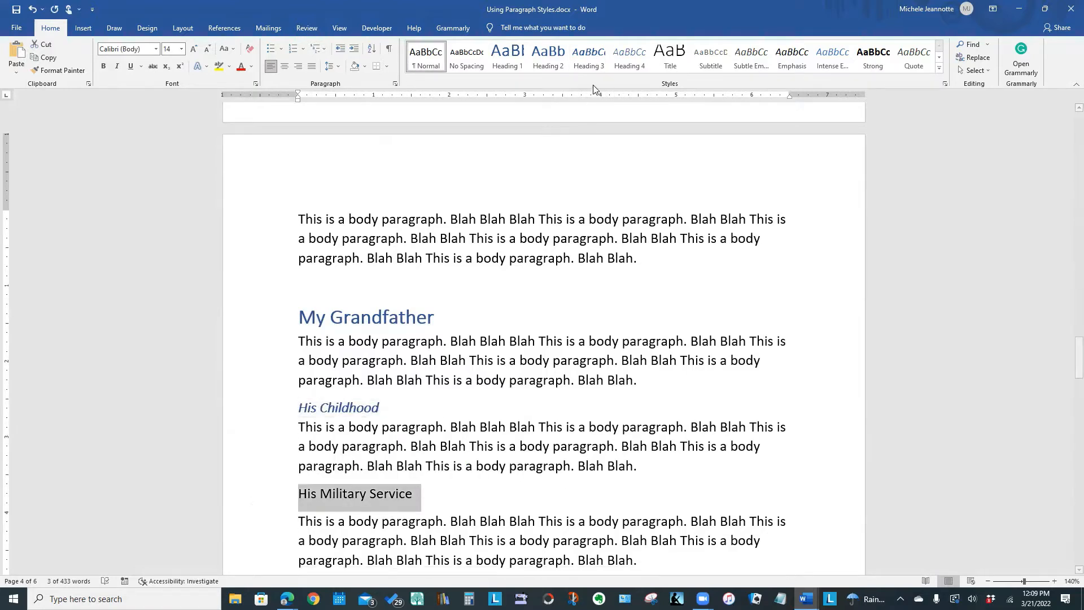
{"action": "left_click", "coordinate": [591, 65]}
{"action": "left_click", "coordinate": [593, 67]}
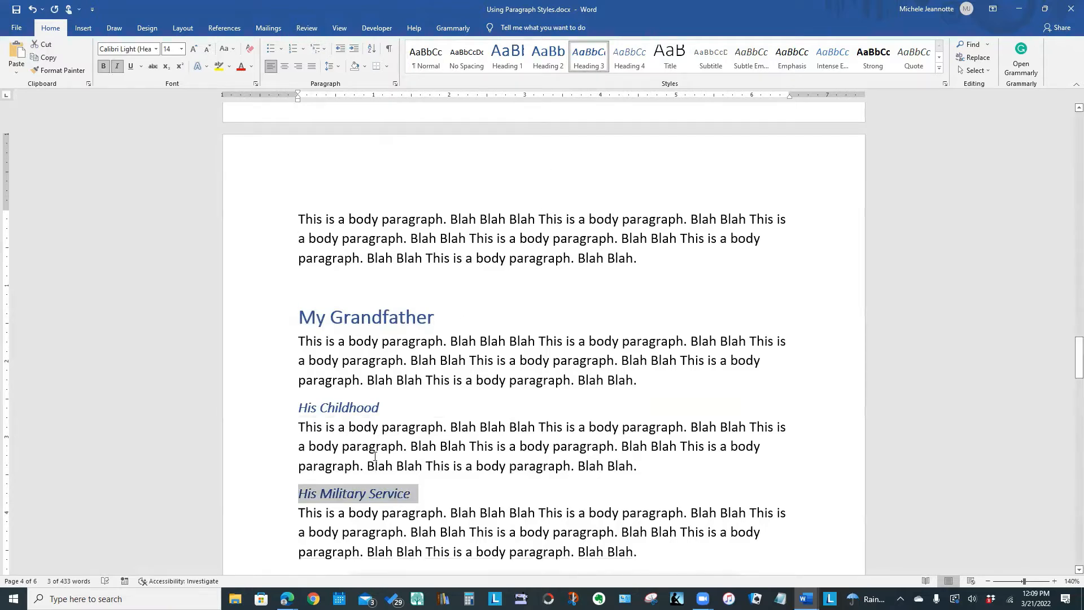
{"action": "left_click", "coordinate": [429, 498]}
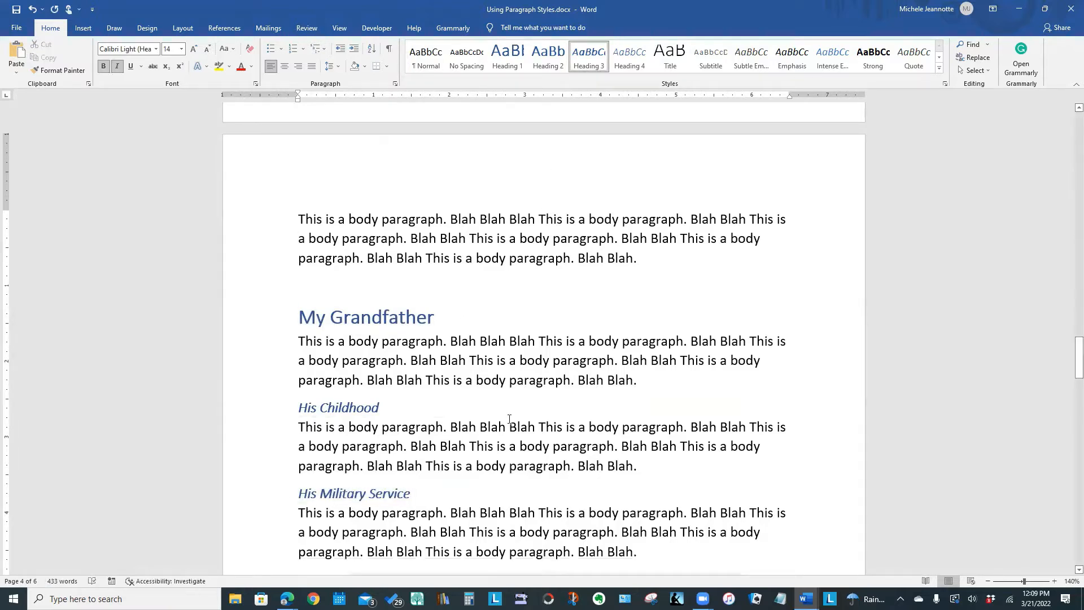
Compare the heading levels of "My Grandfather", "His Childhood" and "His Military Service" with those of "My Grandmother" and "My Grandparents".
{"action": "scroll", "coordinate": [509, 419], "scroll_direction": "down", "scroll_amount": 4}
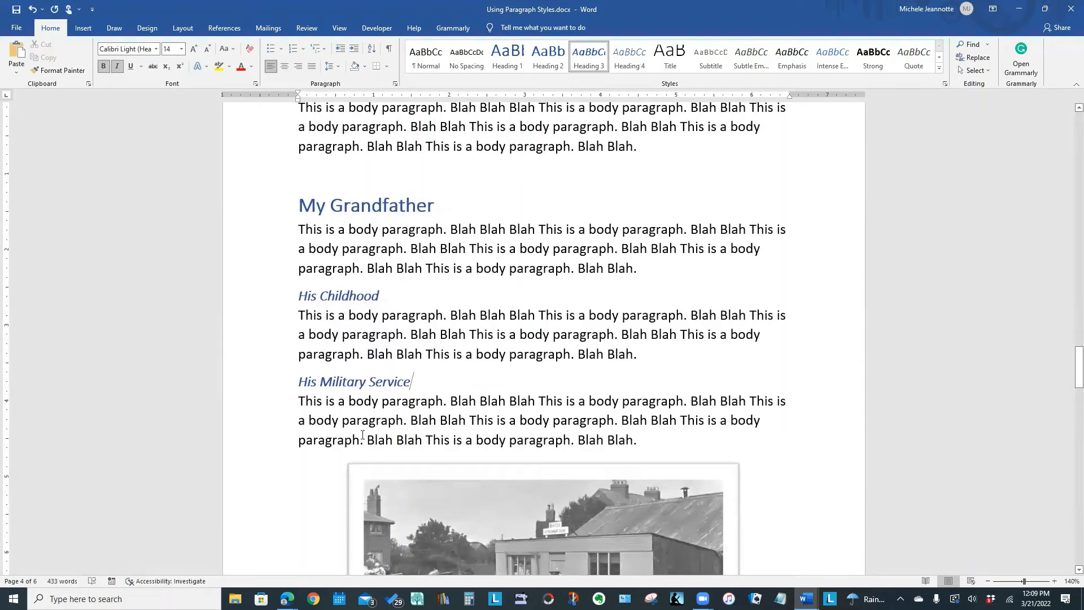
{"action": "scroll", "coordinate": [452, 404], "scroll_direction": "up", "scroll_amount": 4}
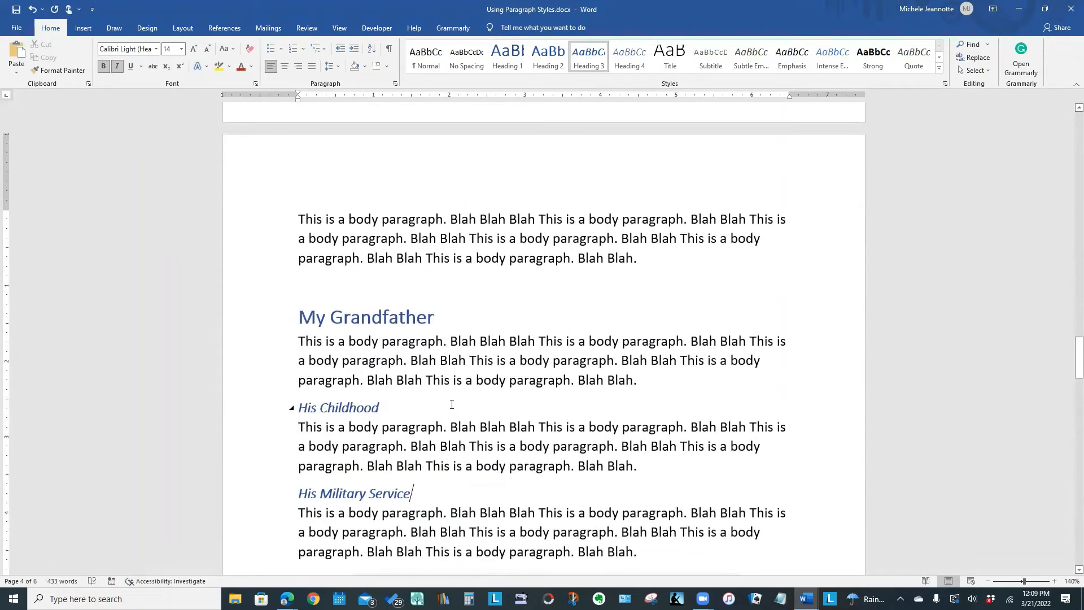
{"action": "left_click", "coordinate": [250, 319]}
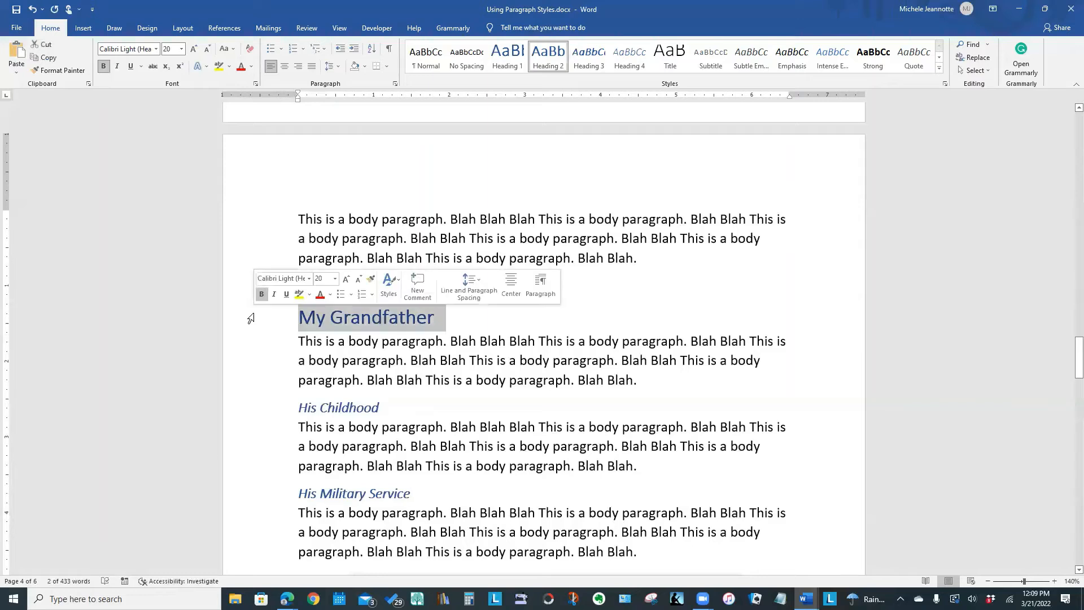
{"action": "left_click", "coordinate": [233, 409]}
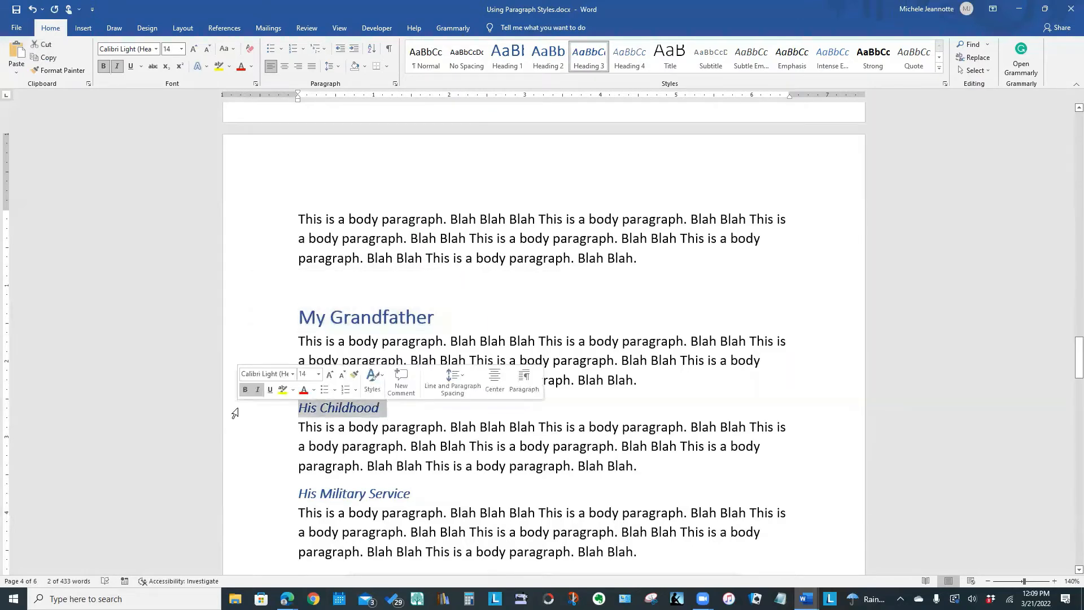
{"action": "left_click", "coordinate": [241, 497]}
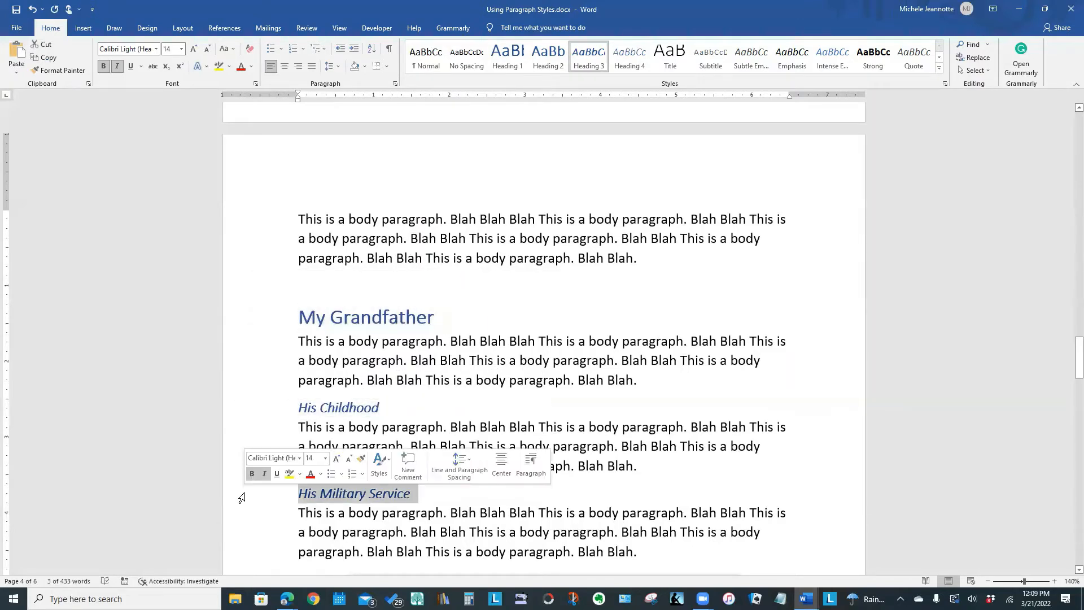
{"action": "left_click", "coordinate": [600, 406]}
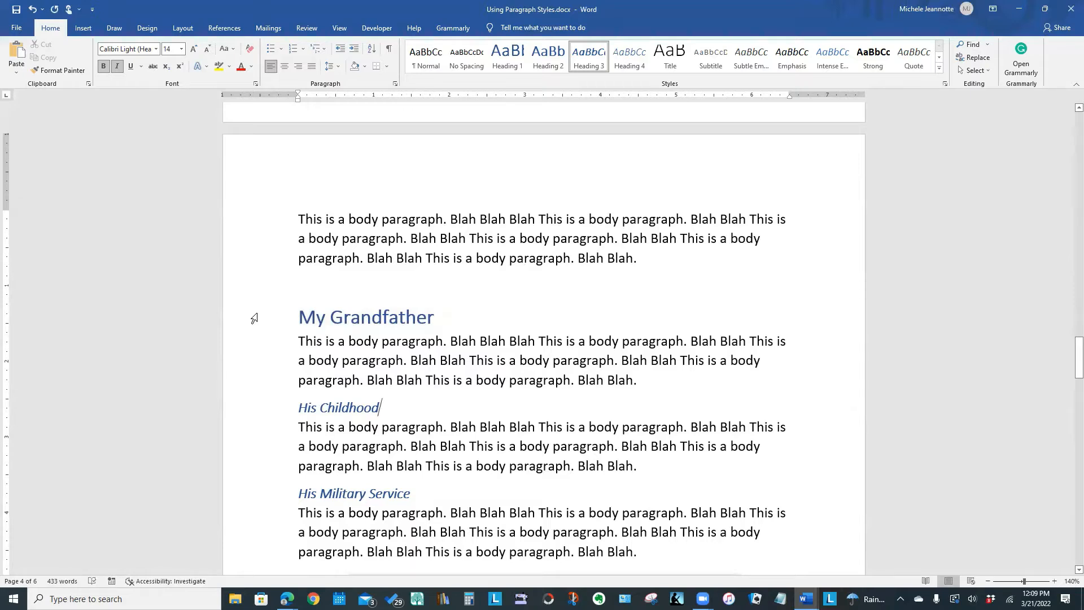
{"action": "left_click", "coordinate": [315, 317]}
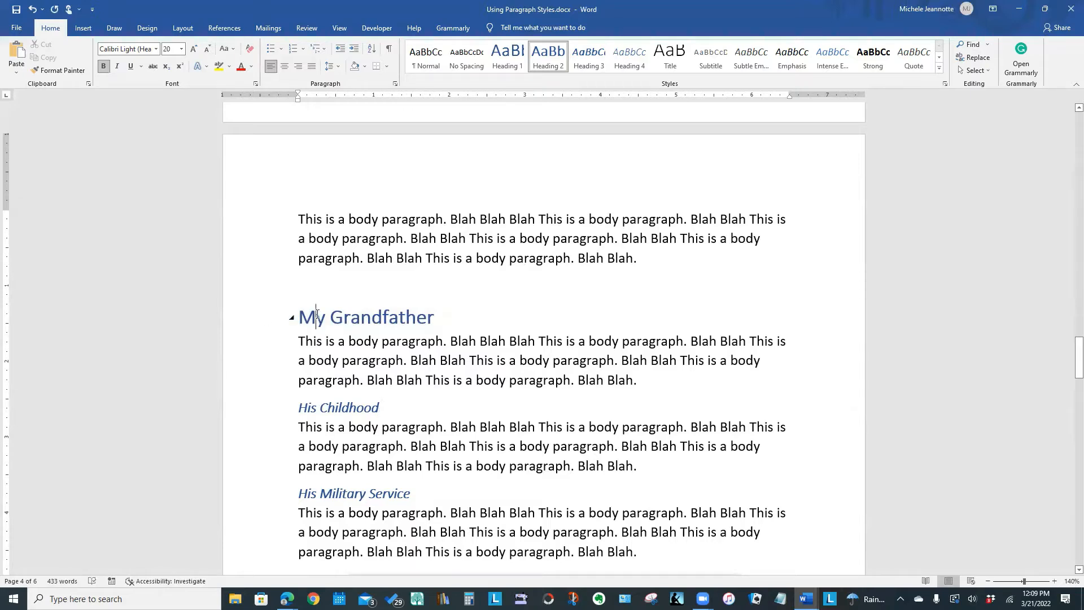
{"action": "left_click", "coordinate": [302, 408]}
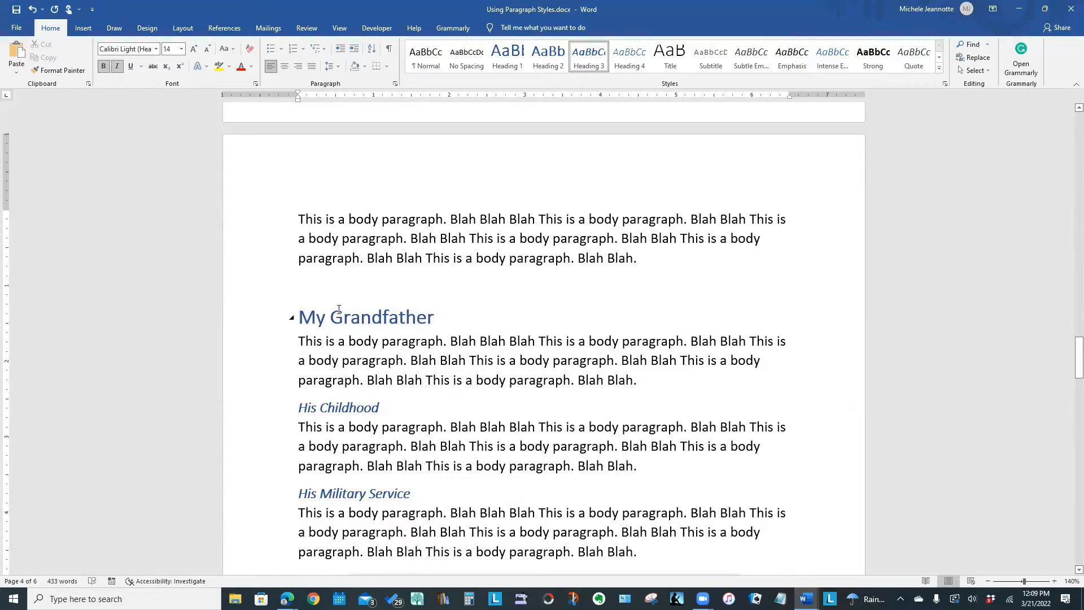
{"action": "left_click", "coordinate": [265, 322]}
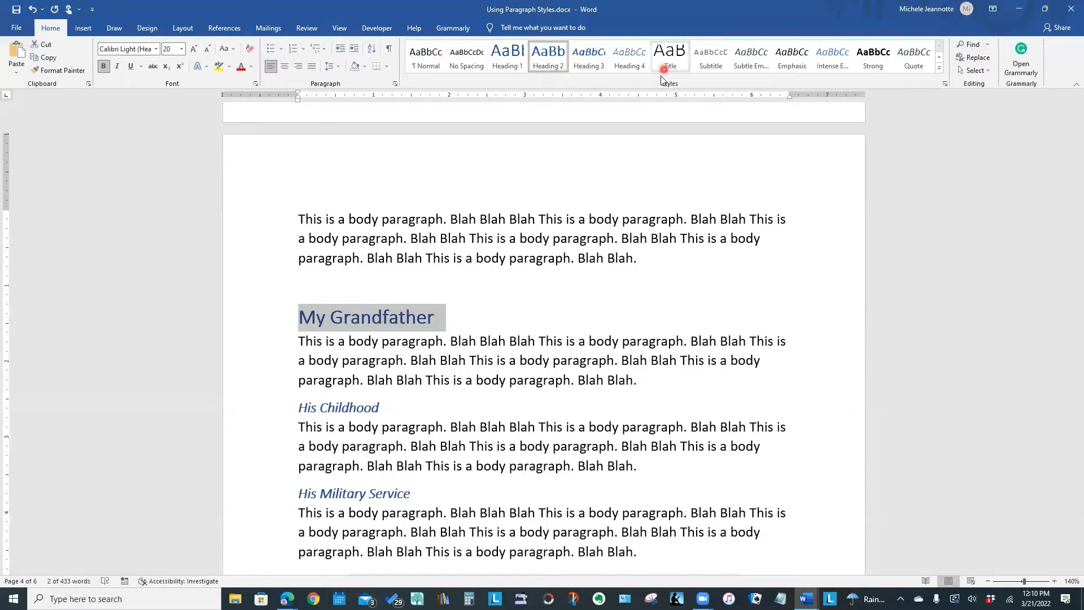
{"action": "left_click", "coordinate": [674, 111]}
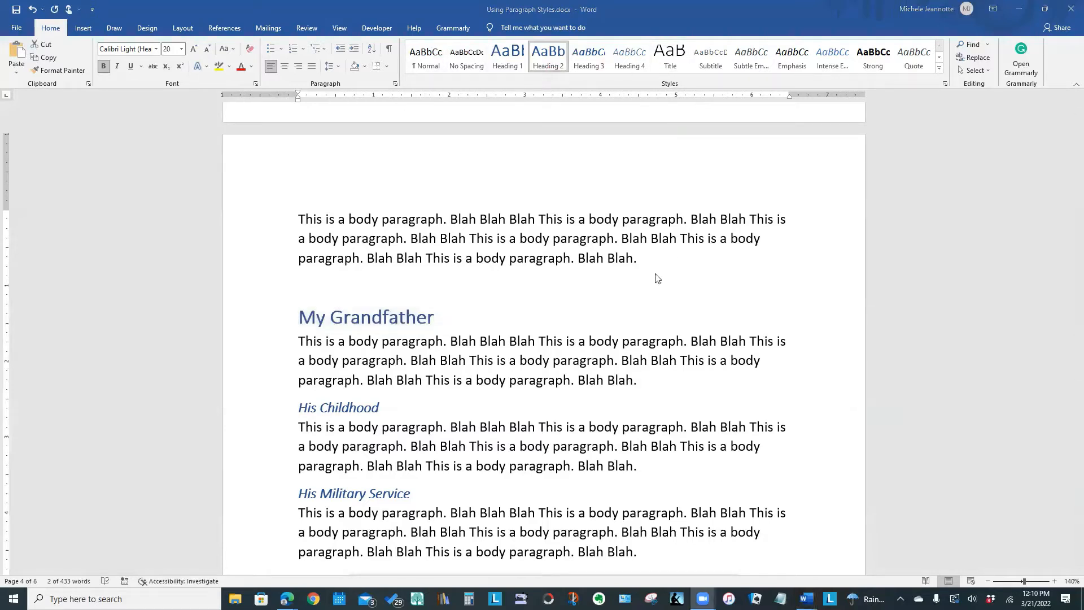
{"action": "left_click", "coordinate": [269, 410]}
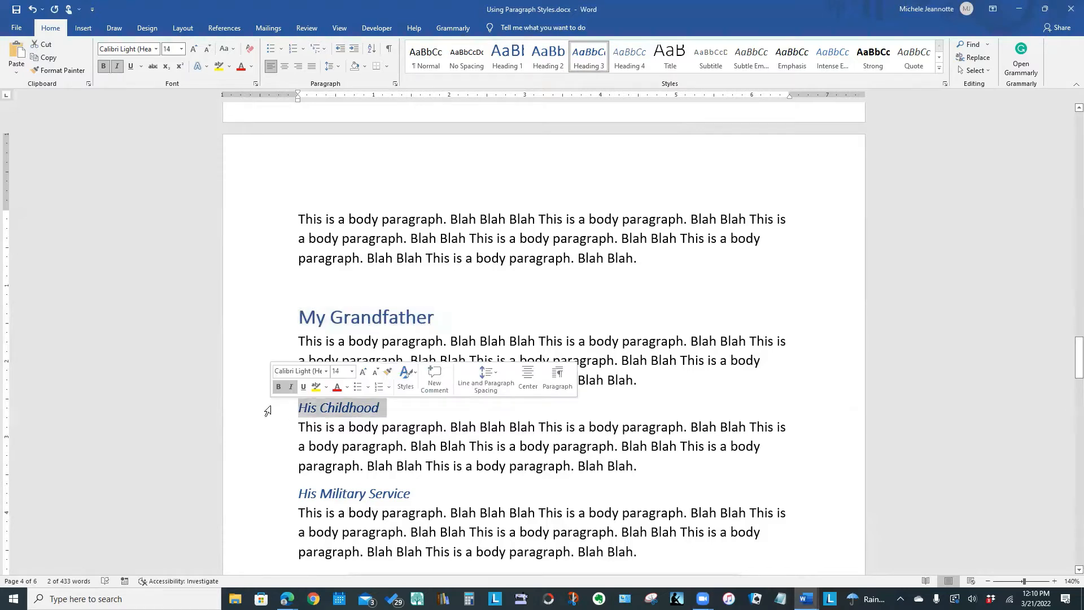
{"action": "left_click", "coordinate": [244, 499]}
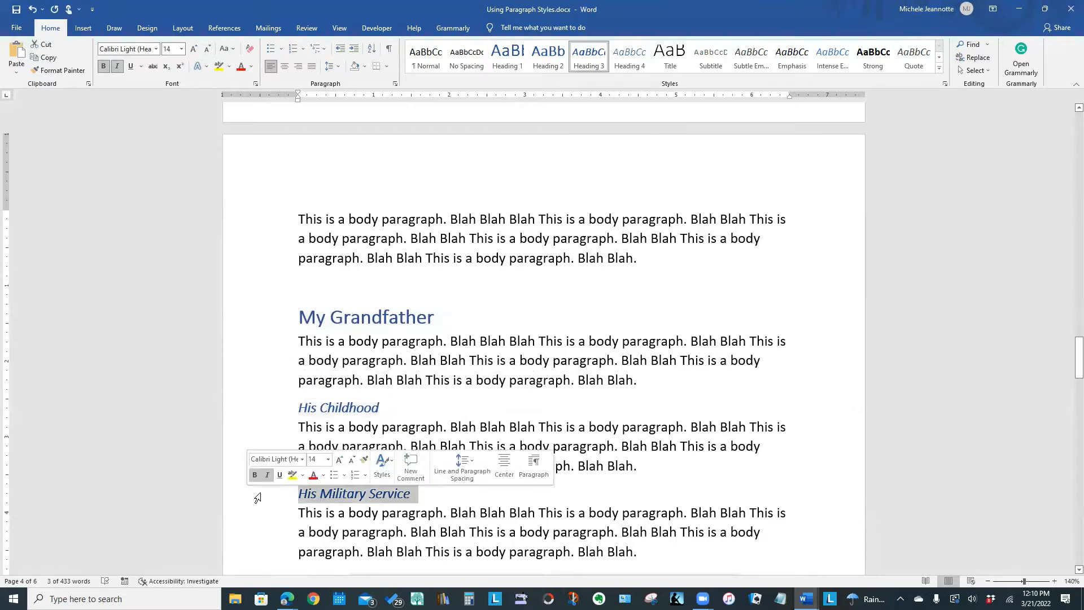
{"action": "left_click_drag", "start_coordinate": [1077, 367], "coordinate": [963, 271]}
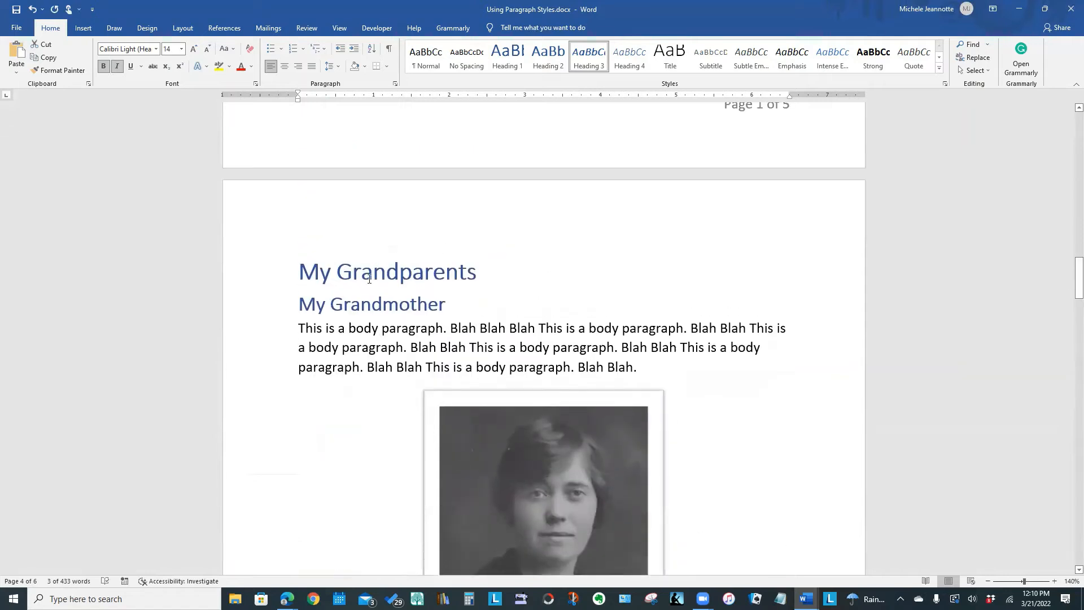
{"action": "left_click", "coordinate": [245, 308]}
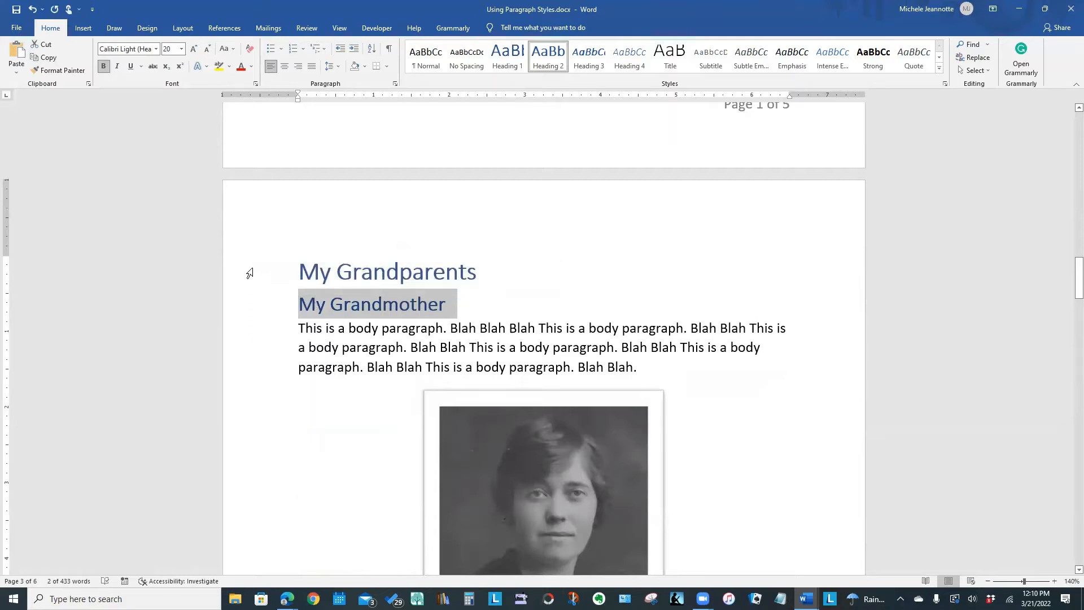
{"action": "left_click", "coordinate": [250, 274]}
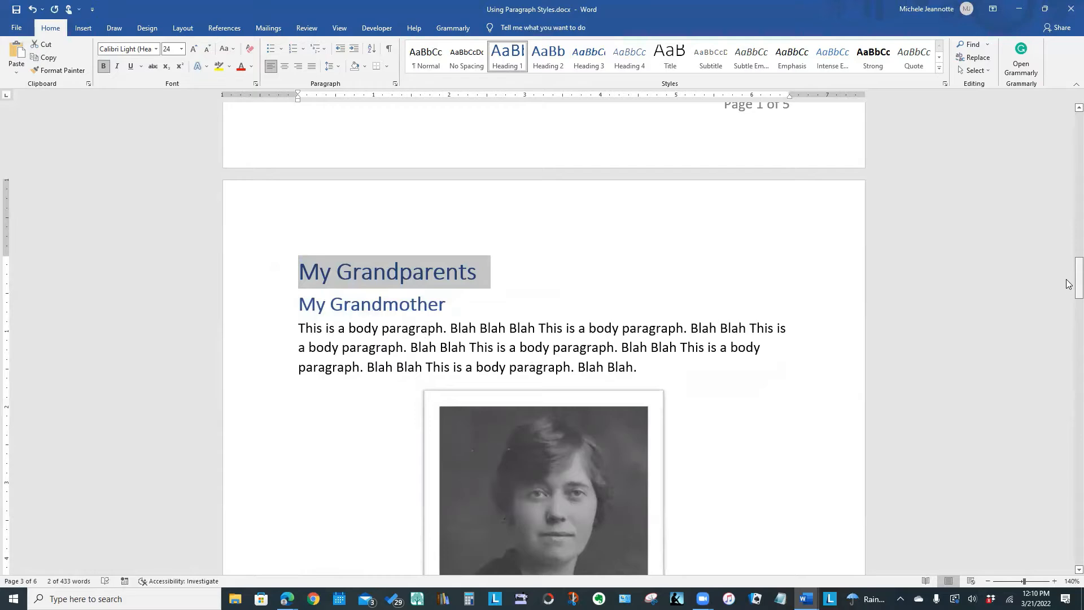
Apply the Heading 2 style to the "Family Life in Vancouver" line below the war diary photo.
{"action": "left_click_drag", "start_coordinate": [1078, 285], "coordinate": [1067, 456]}
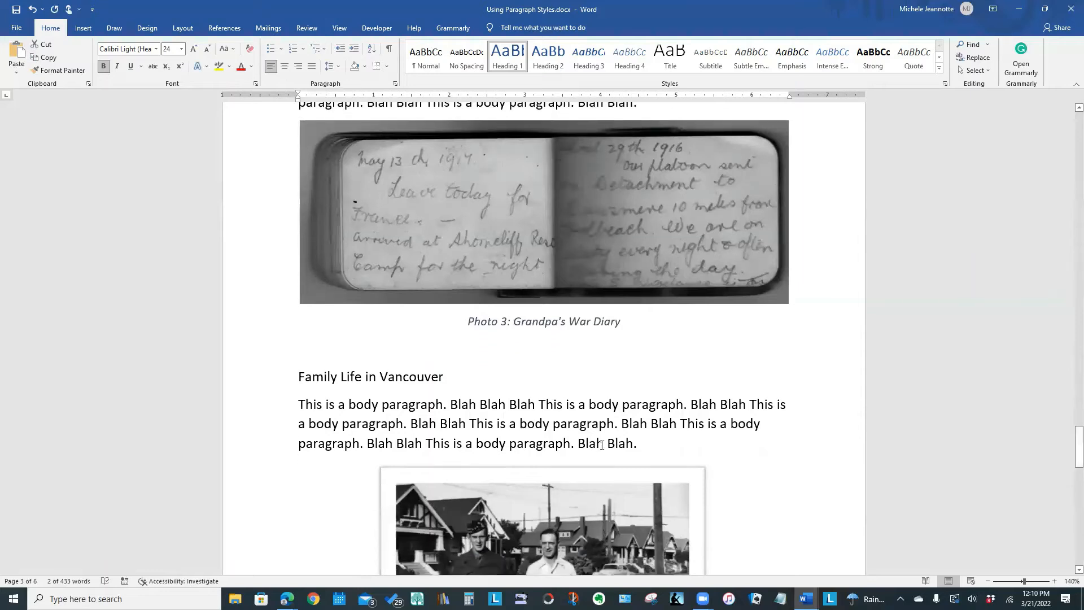
{"action": "left_click", "coordinate": [243, 380]}
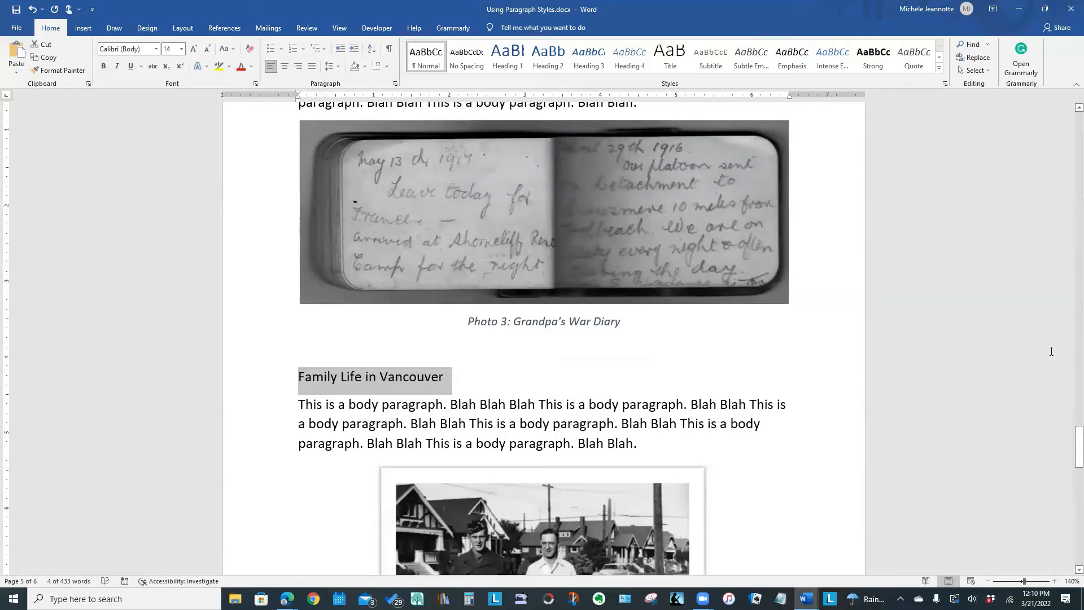
{"action": "left_click_drag", "start_coordinate": [1068, 439], "coordinate": [1067, 431]}
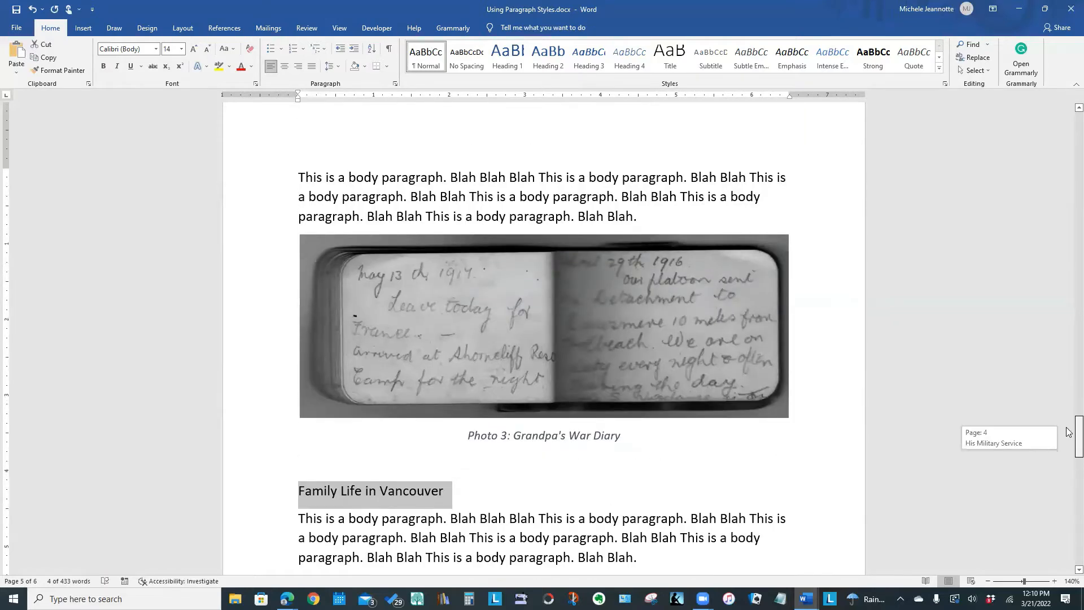
{"action": "left_click", "coordinate": [547, 56]}
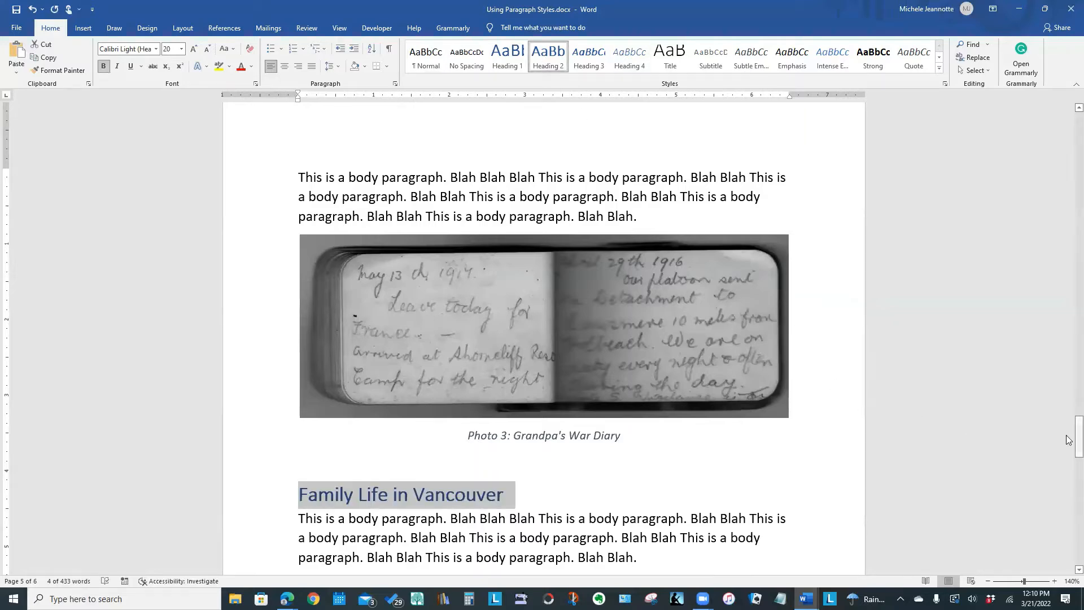
Return to the "My Grandmother" heading and change its text colour to red.
{"action": "left_click_drag", "start_coordinate": [1068, 439], "coordinate": [1068, 291]}
{"action": "left_click", "coordinate": [836, 396]}
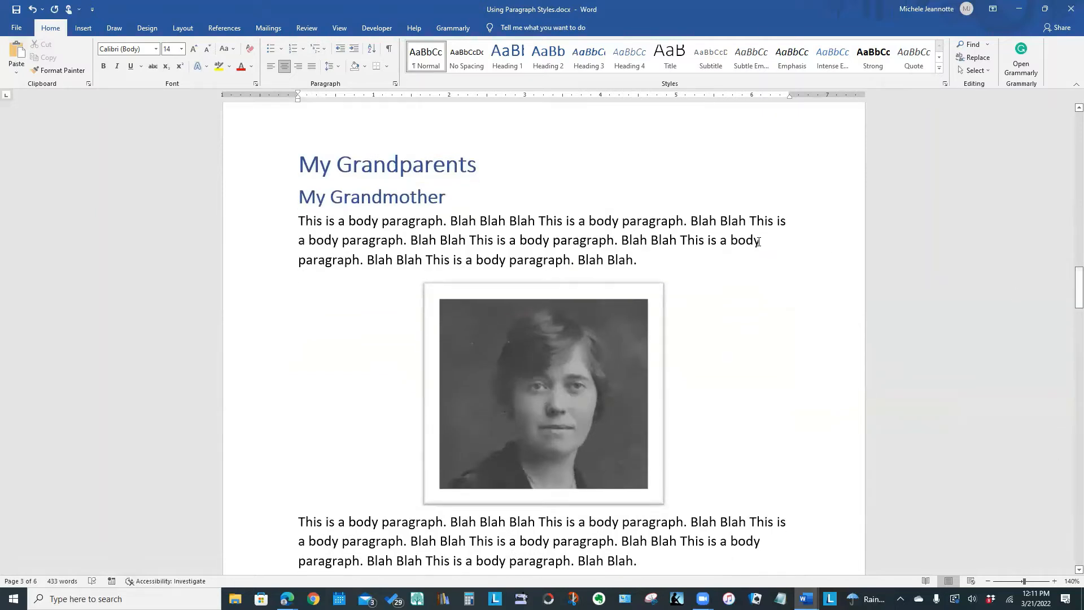
{"action": "left_click", "coordinate": [248, 197]}
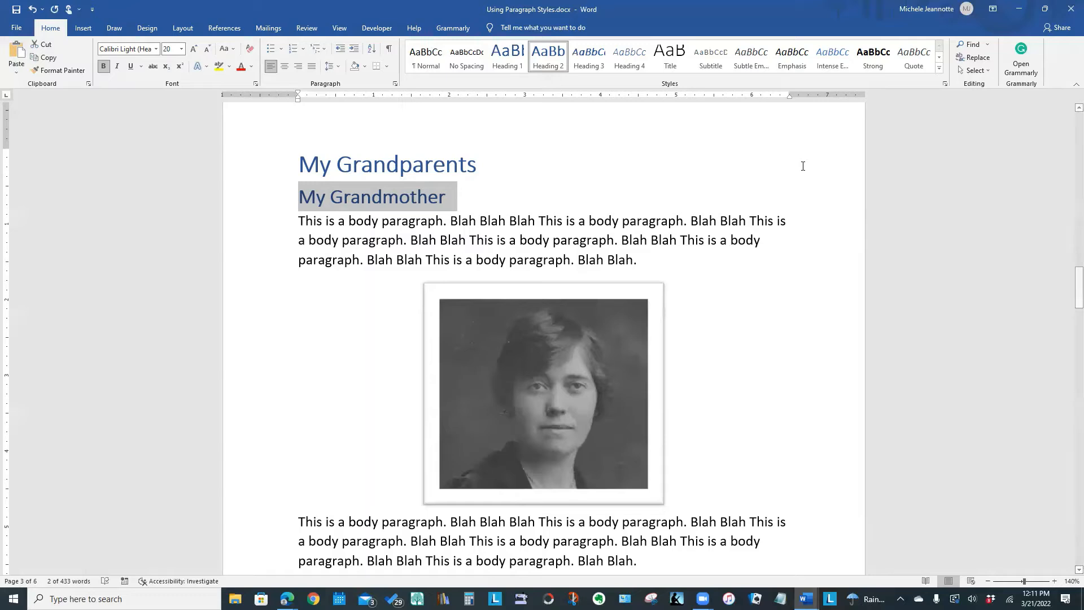
{"action": "left_click", "coordinate": [170, 52]}
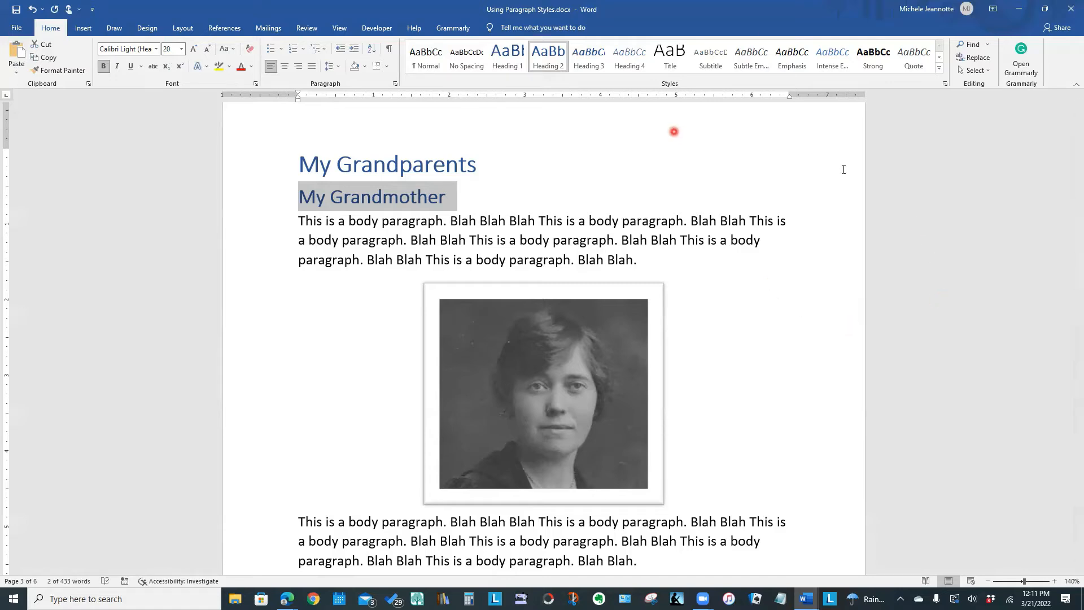
{"action": "left_click", "coordinate": [673, 131]}
{"action": "triple_click", "coordinate": [393, 195]}
{"action": "right_click", "coordinate": [318, 198]}
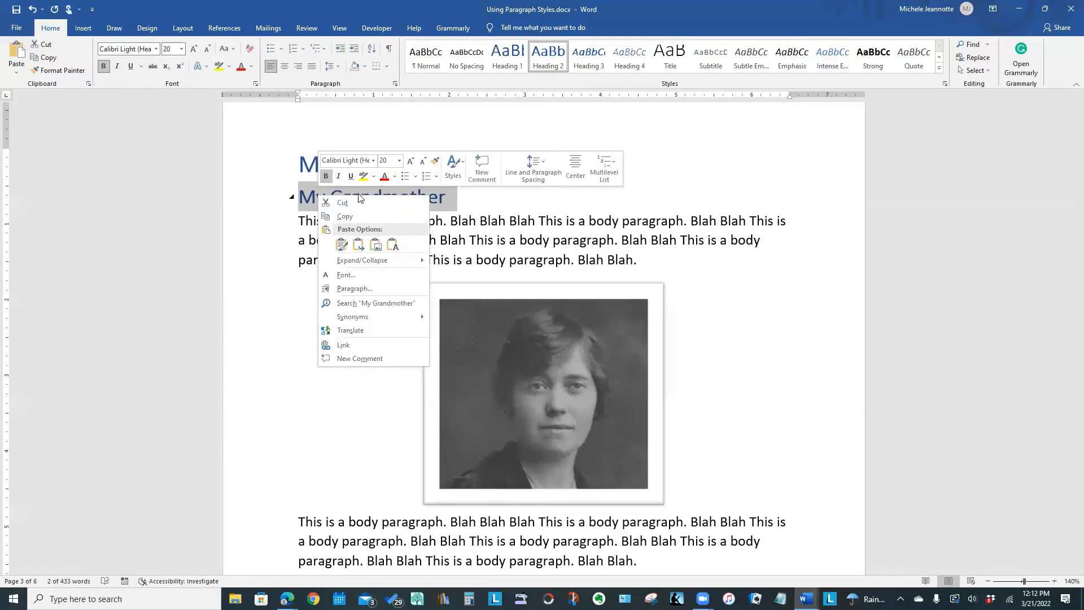
{"action": "left_click", "coordinate": [459, 207]}
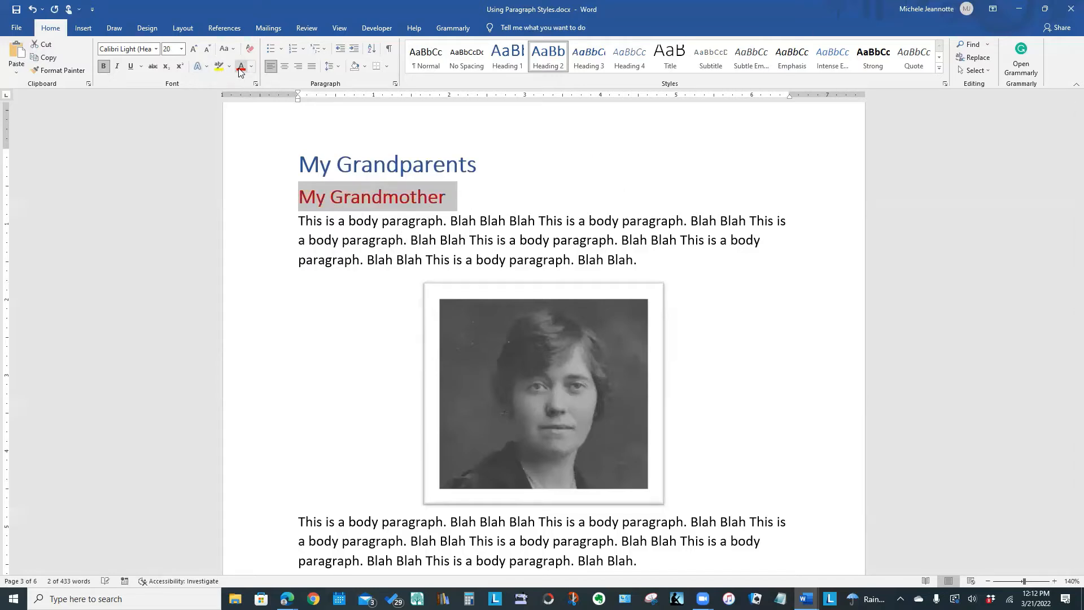
Set the font size of the "My Grandmother" heading to 18.
{"action": "left_click", "coordinate": [182, 49]}
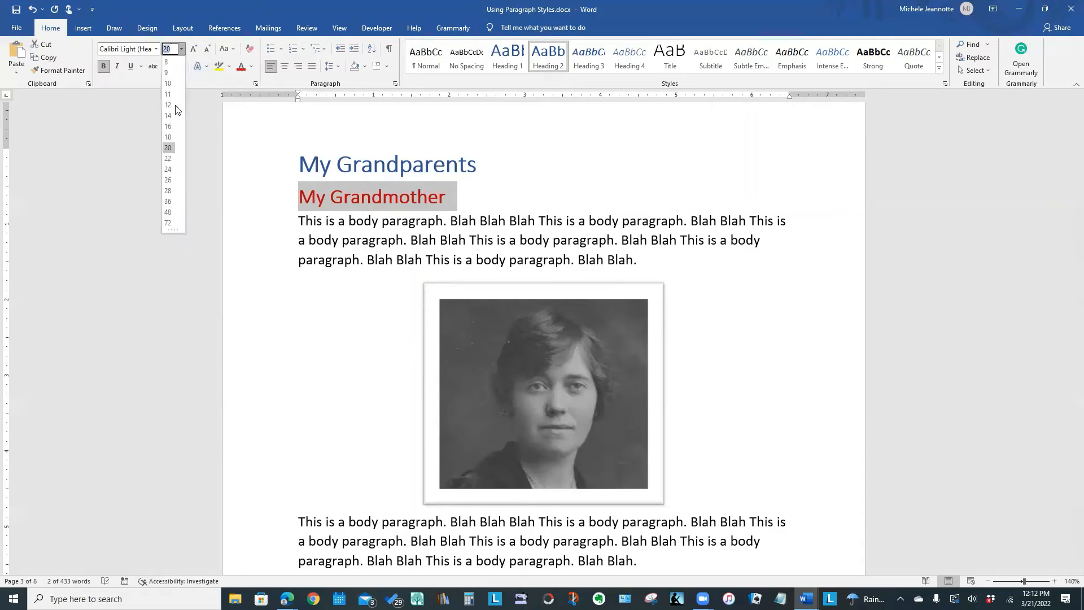
{"action": "left_click", "coordinate": [168, 138]}
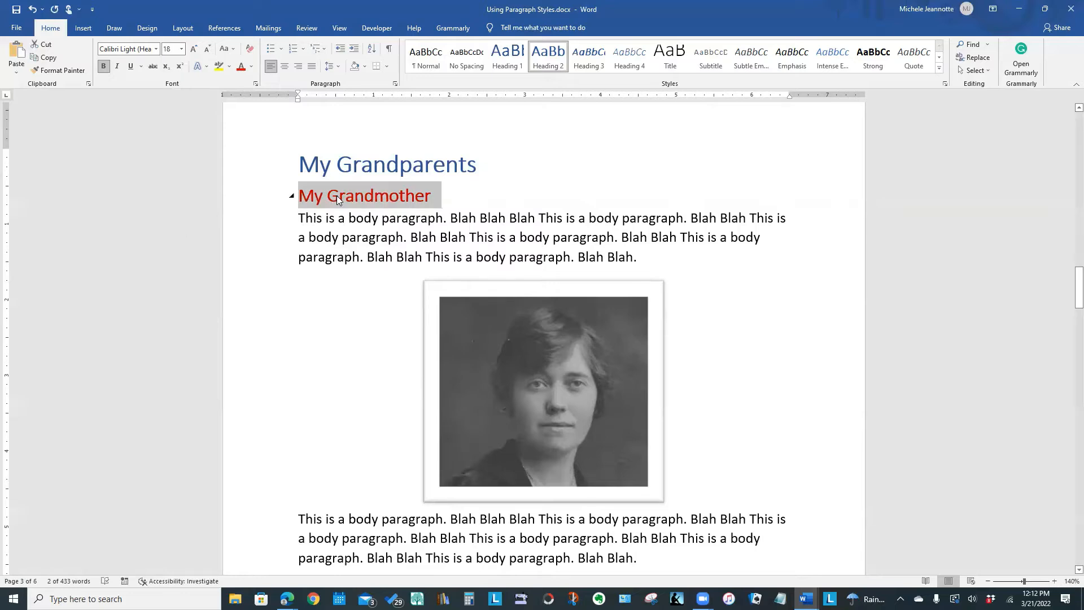
{"action": "right_click", "coordinate": [337, 195]}
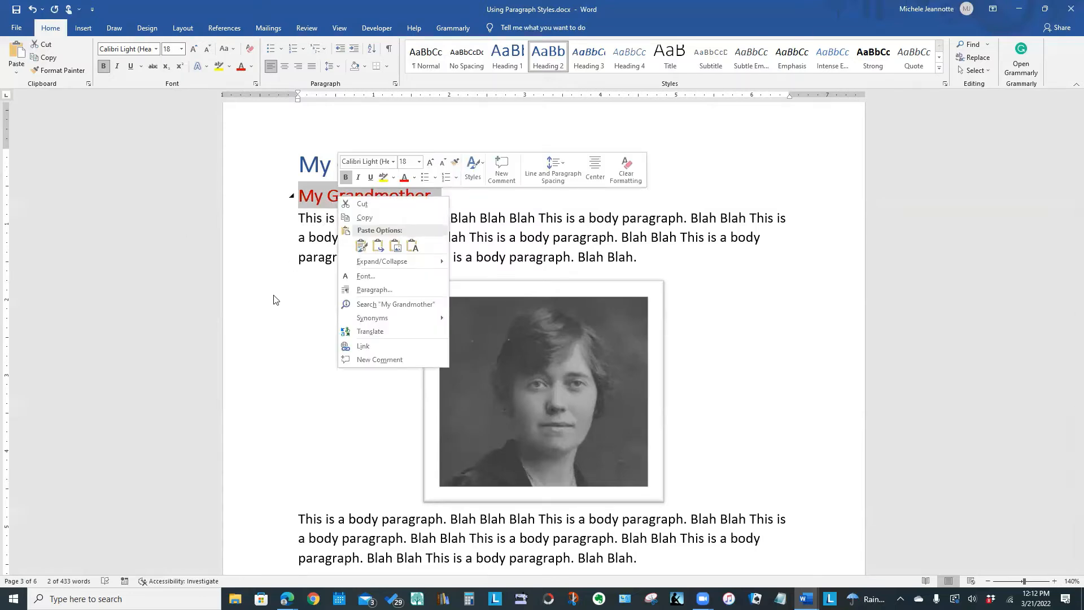
{"action": "left_click", "coordinate": [744, 349]}
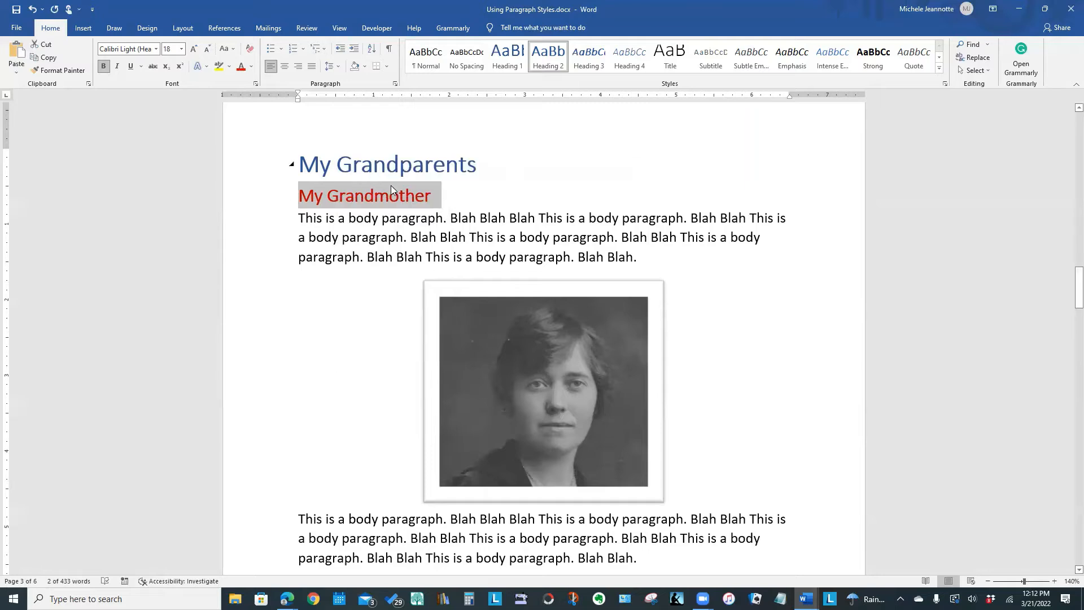
Reapply Heading 2 to "My Grandmother", and modify the Heading 2 style itself to 18 pt with a red font colour.
{"action": "left_click", "coordinate": [548, 56]}
{"action": "right_click", "coordinate": [548, 57]}
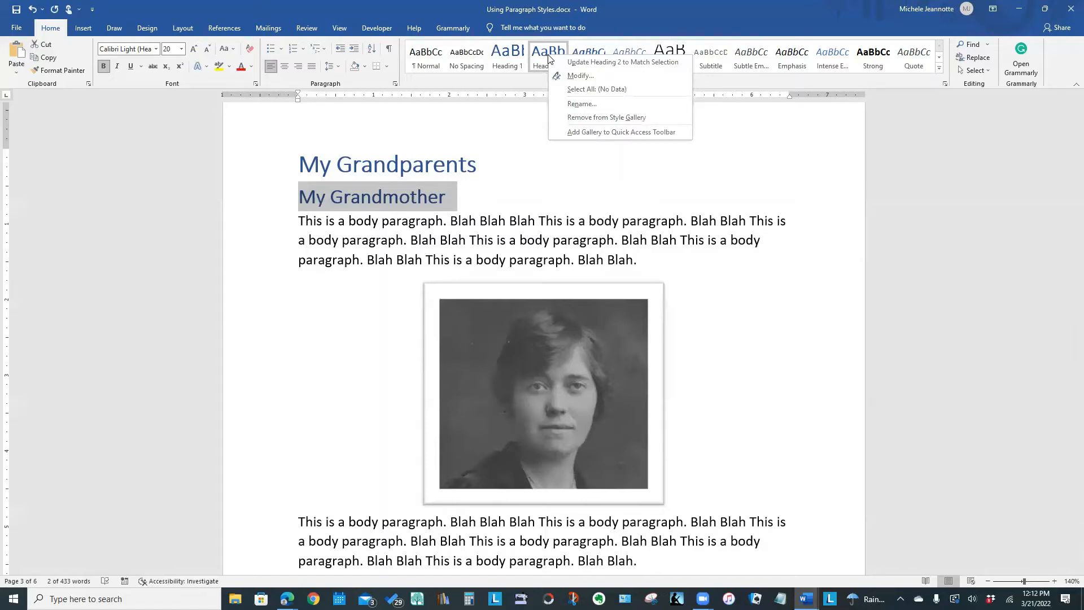
{"action": "left_click", "coordinate": [581, 76]}
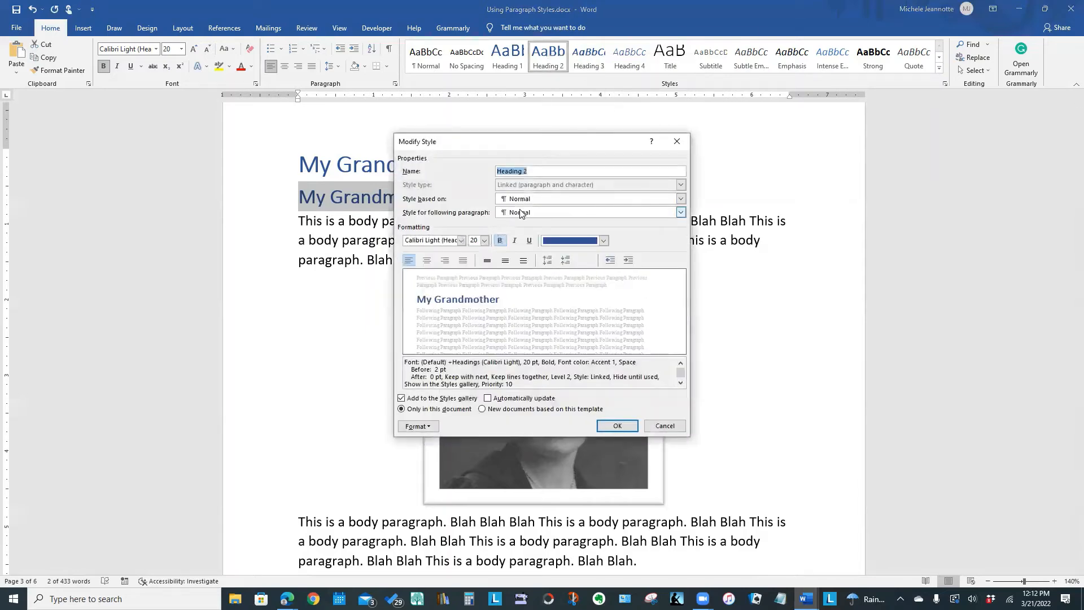
{"action": "left_click", "coordinate": [483, 241]}
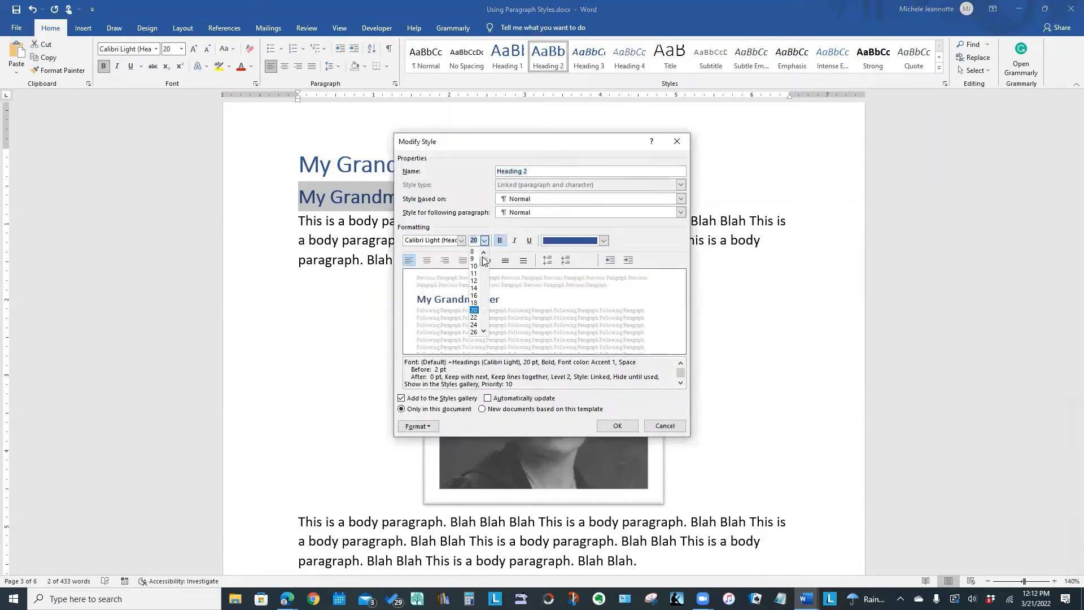
{"action": "left_click", "coordinate": [478, 303]}
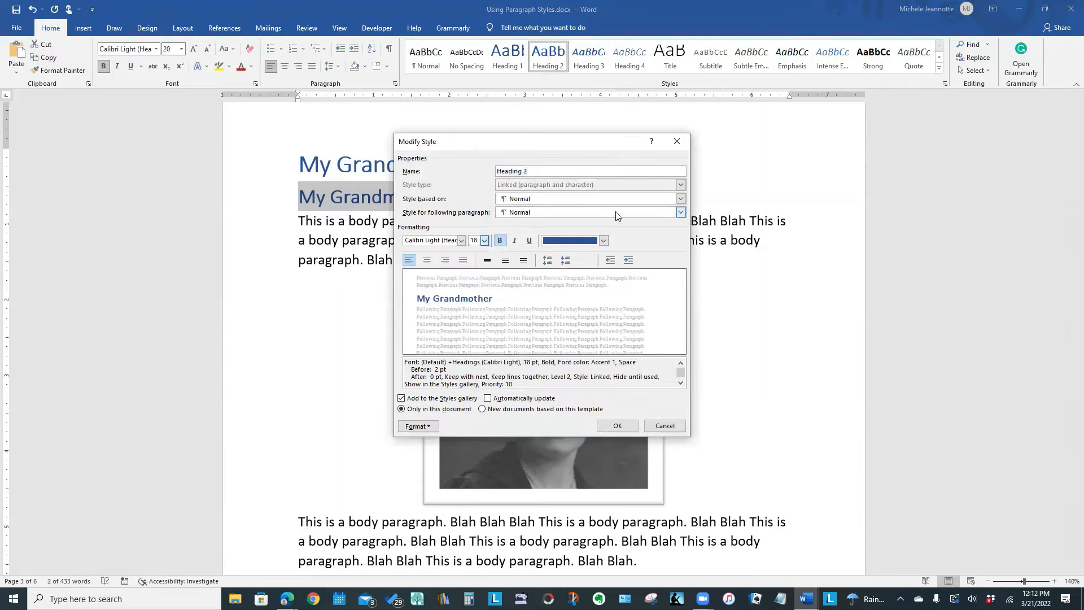
{"action": "left_click", "coordinate": [604, 240]}
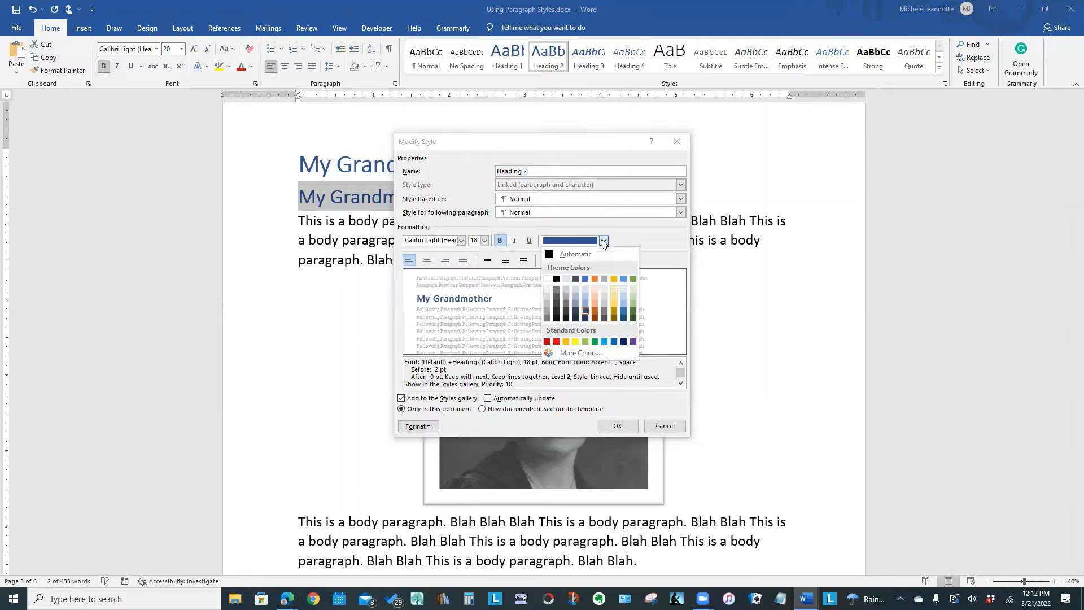
{"action": "left_click", "coordinate": [556, 341]}
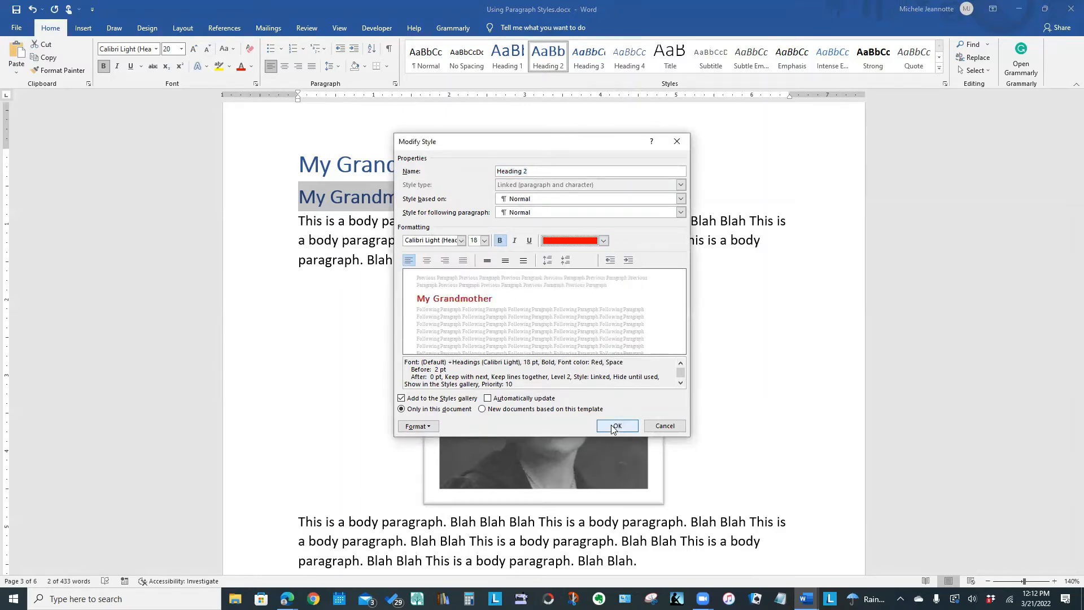
{"action": "left_click", "coordinate": [614, 428]}
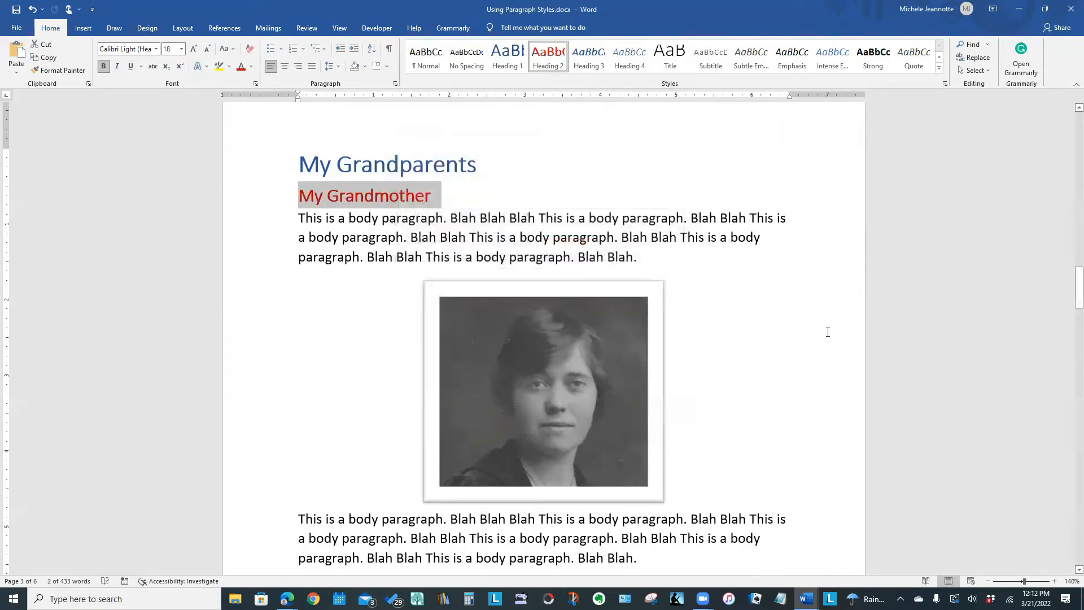
Review the other Heading 2 lines through the document, down to "Family Life in Vancouver".
{"action": "scroll", "coordinate": [827, 332], "scroll_direction": "down", "scroll_amount": 6}
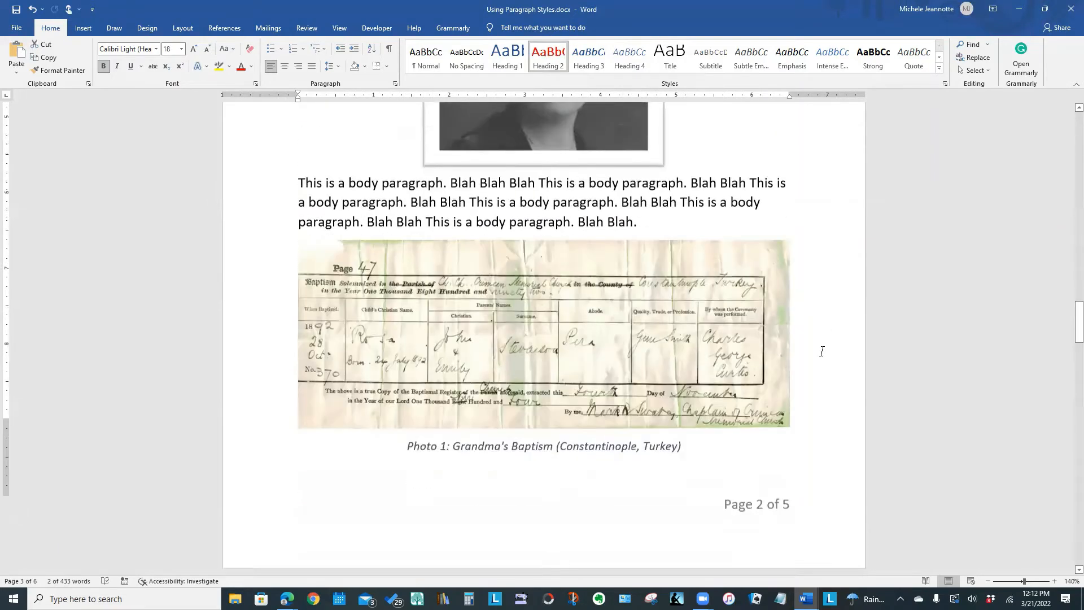
{"action": "scroll", "coordinate": [822, 351], "scroll_direction": "down", "scroll_amount": 6}
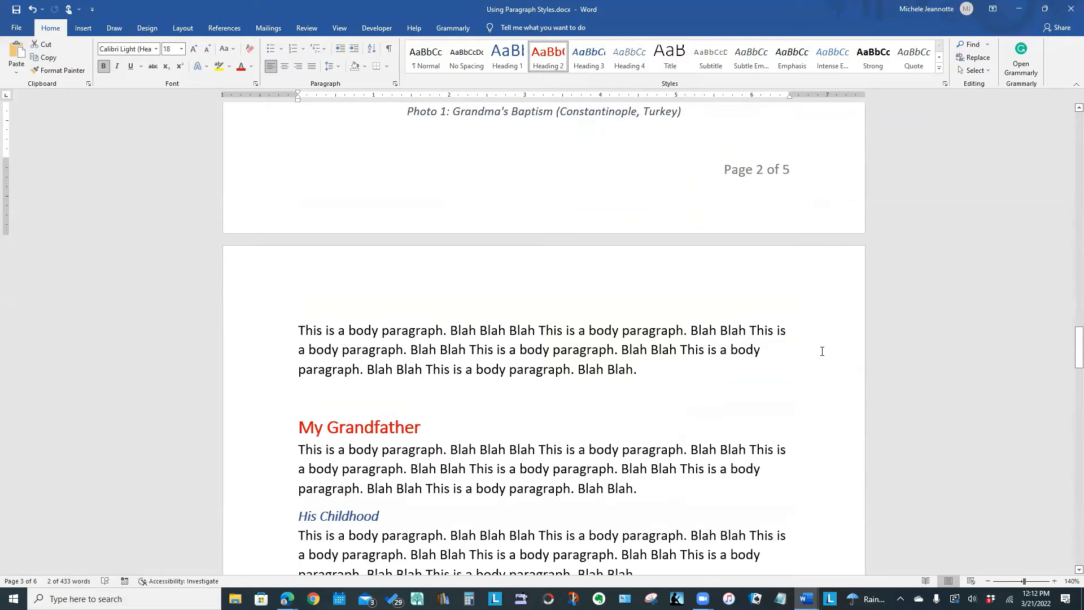
{"action": "scroll", "coordinate": [822, 351], "scroll_direction": "down", "scroll_amount": 6}
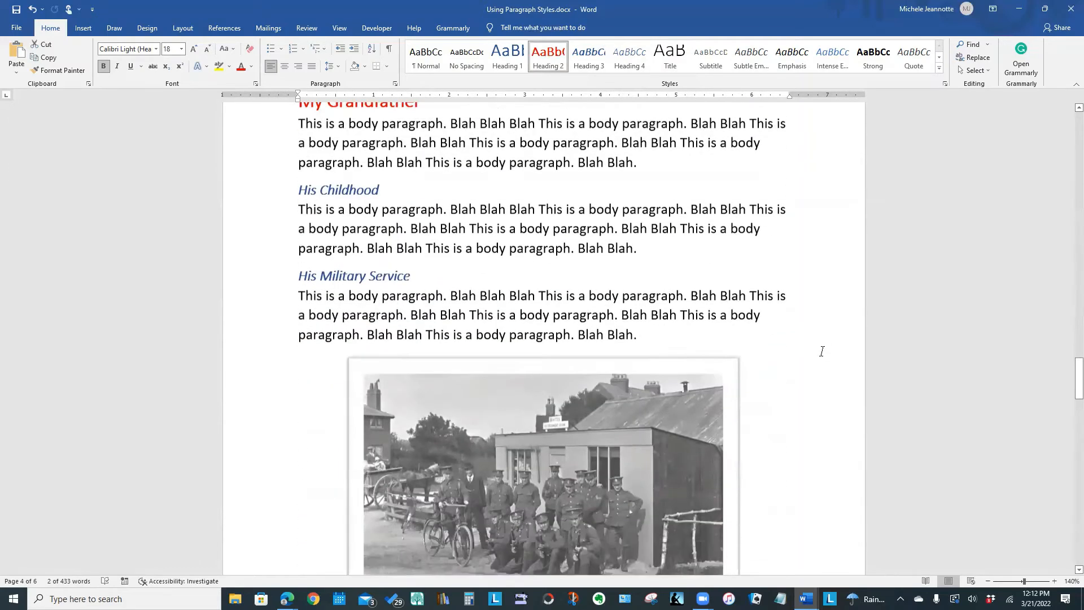
{"action": "scroll", "coordinate": [822, 351], "scroll_direction": "down", "scroll_amount": 9}
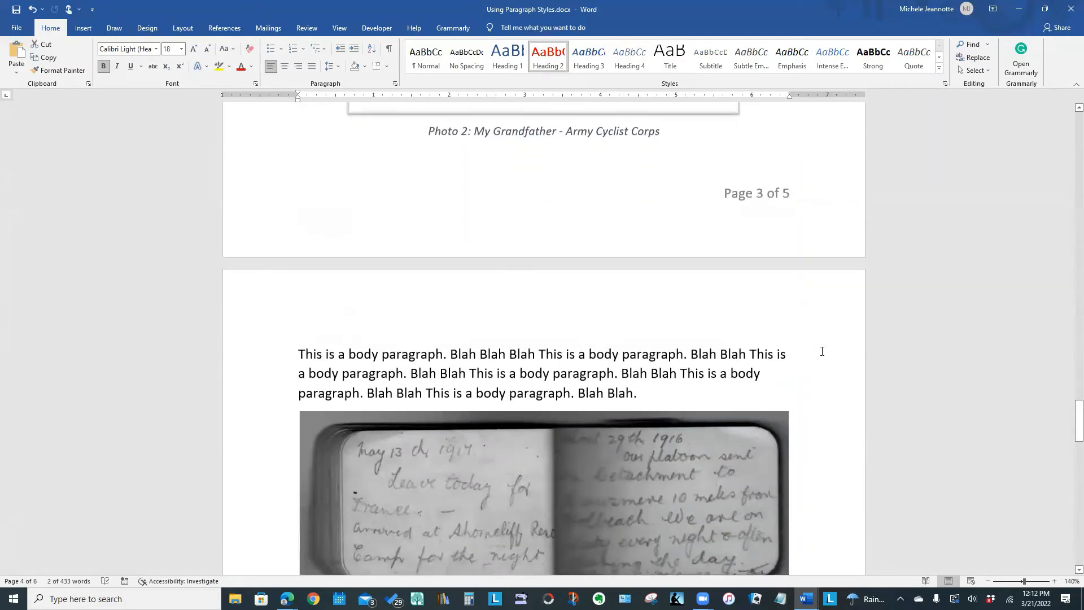
{"action": "scroll", "coordinate": [822, 351], "scroll_direction": "down", "scroll_amount": 3}
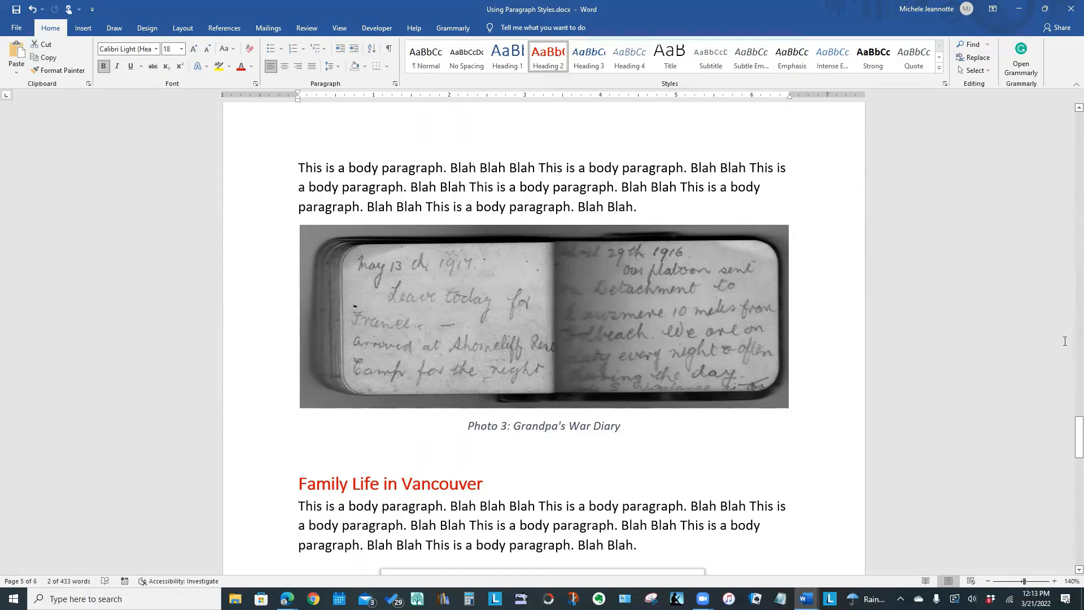
Add a "Table of Contents" line at the start of the blank page after the cover, followed by a new paragraph.
{"action": "left_click_drag", "start_coordinate": [1068, 428], "coordinate": [1067, 186]}
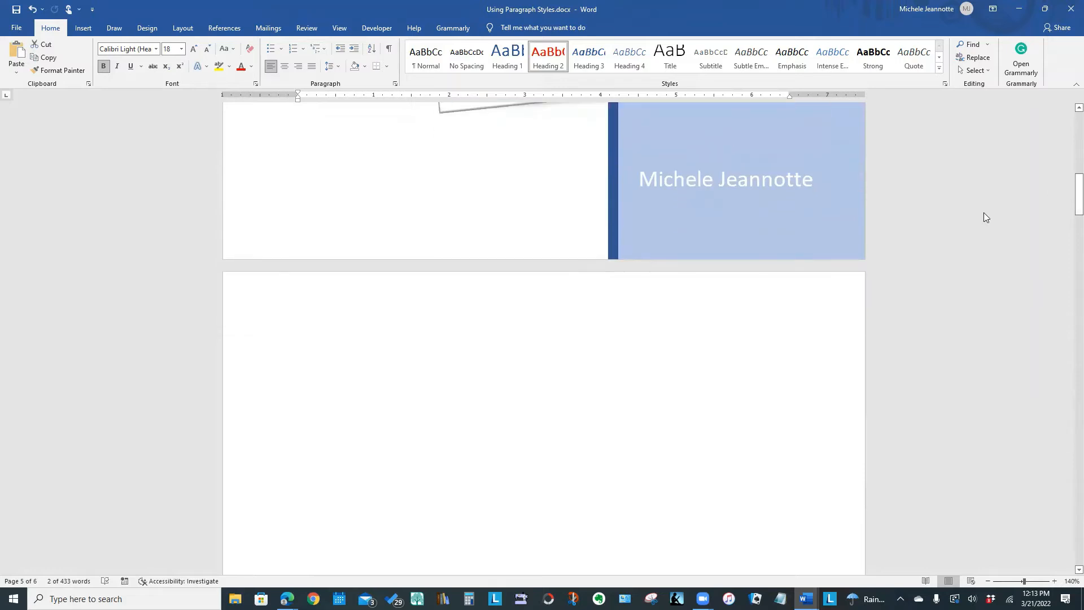
{"action": "left_click", "coordinate": [316, 351]}
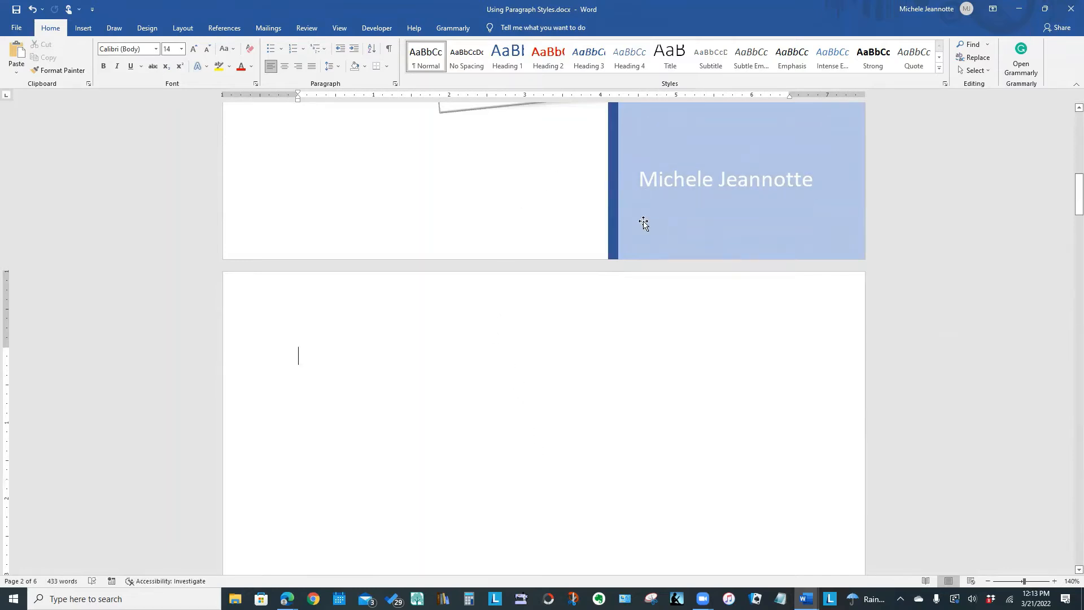
{"action": "type", "text": "Table "}
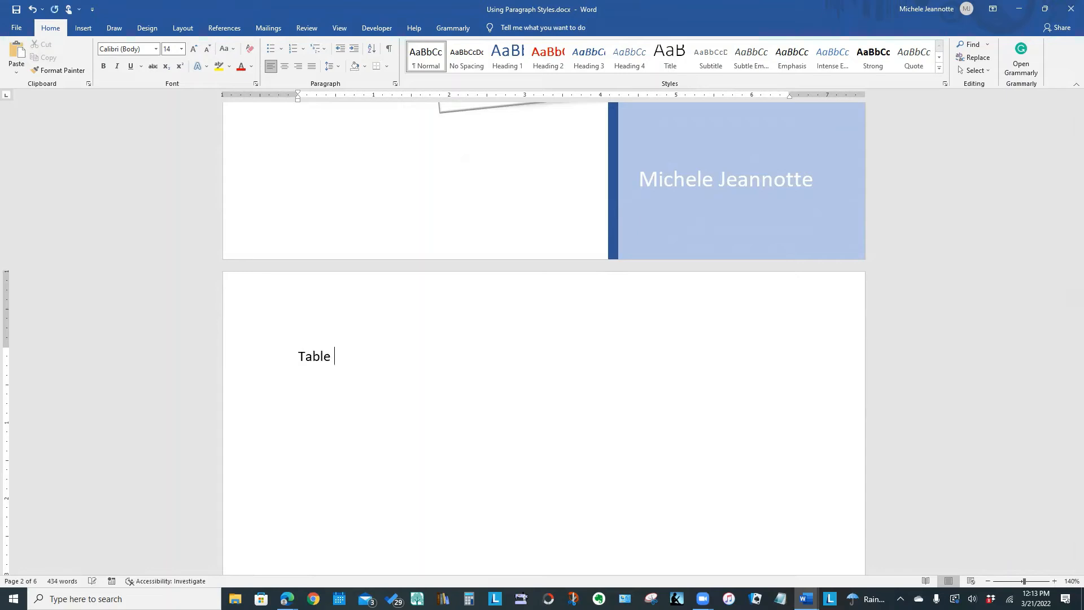
{"action": "type", "text": "of Contents"}
{"action": "key", "text": "Return"}
Insert the Automatic Table 1 table of contents below the typed title, and delete the redundant "Table of Contents" line above it.
{"action": "left_click", "coordinate": [210, 25]}
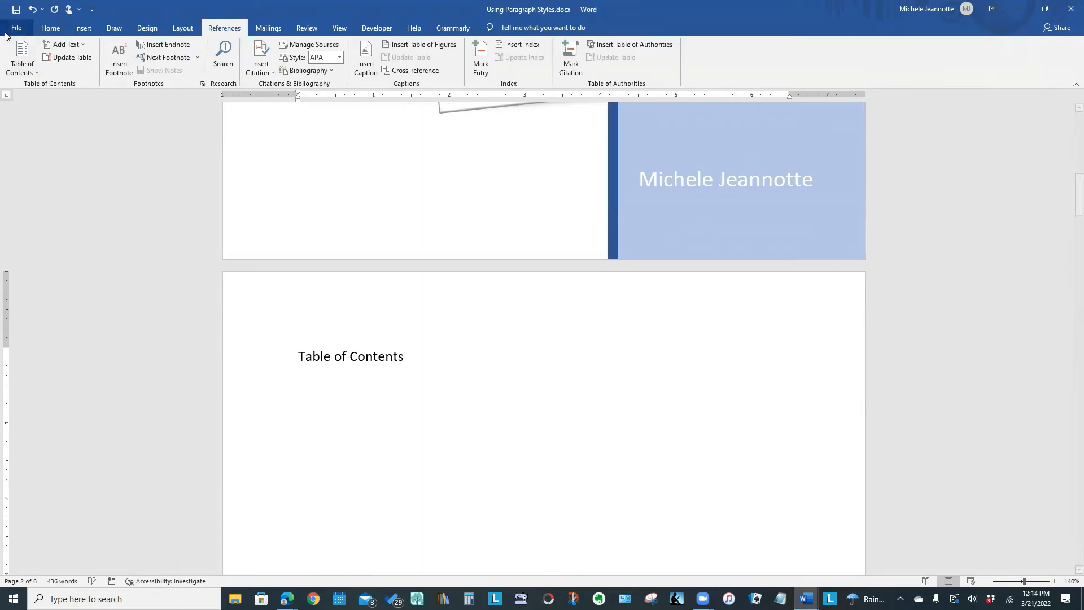
{"action": "left_click", "coordinate": [36, 74]}
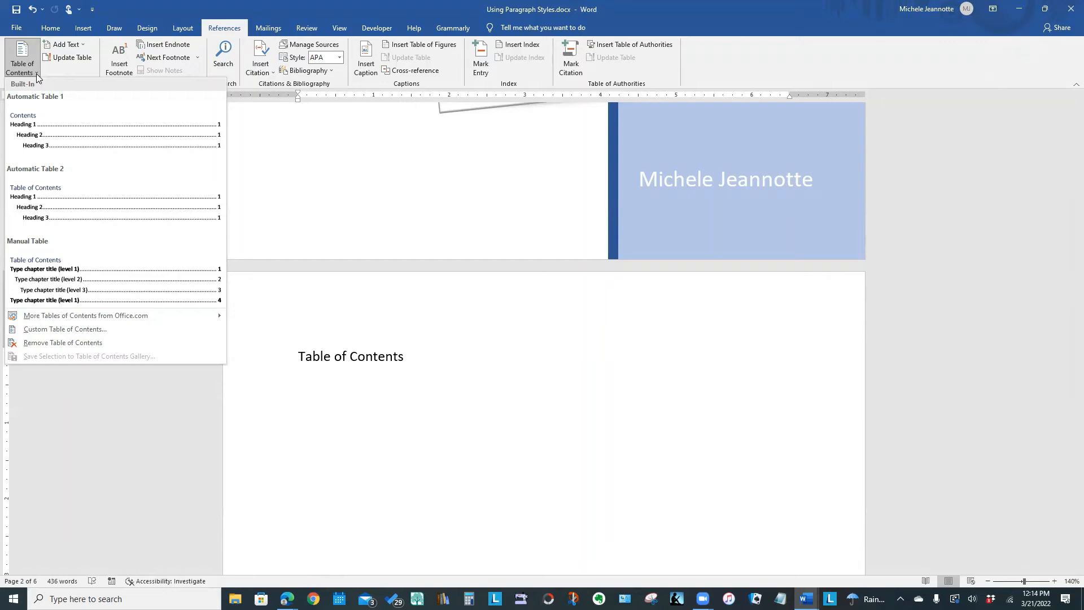
{"action": "left_click", "coordinate": [38, 146]}
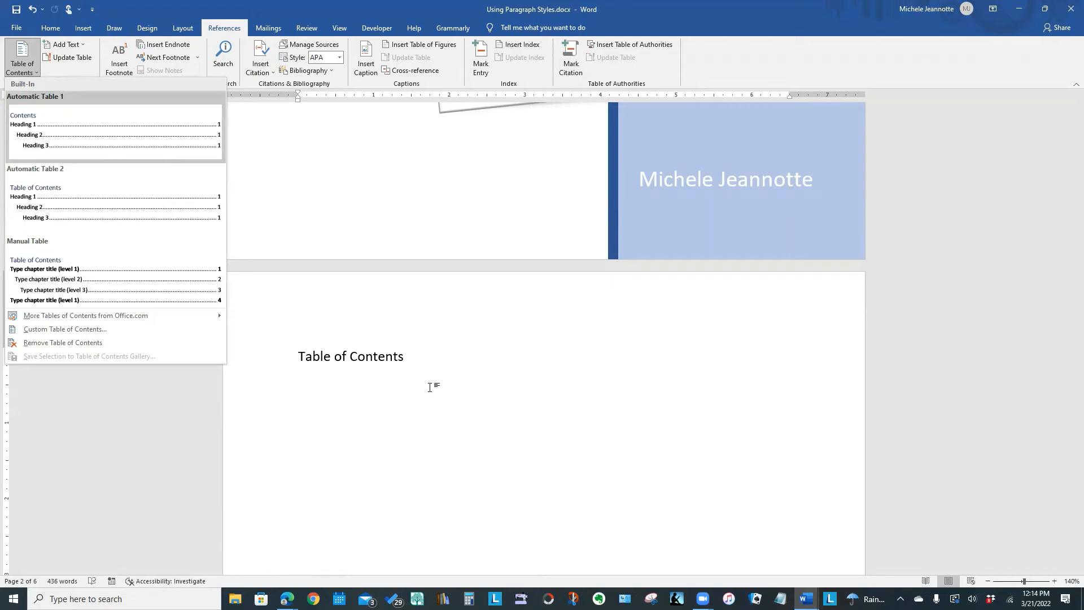
{"action": "left_click_drag", "start_coordinate": [1069, 235], "coordinate": [1068, 197]}
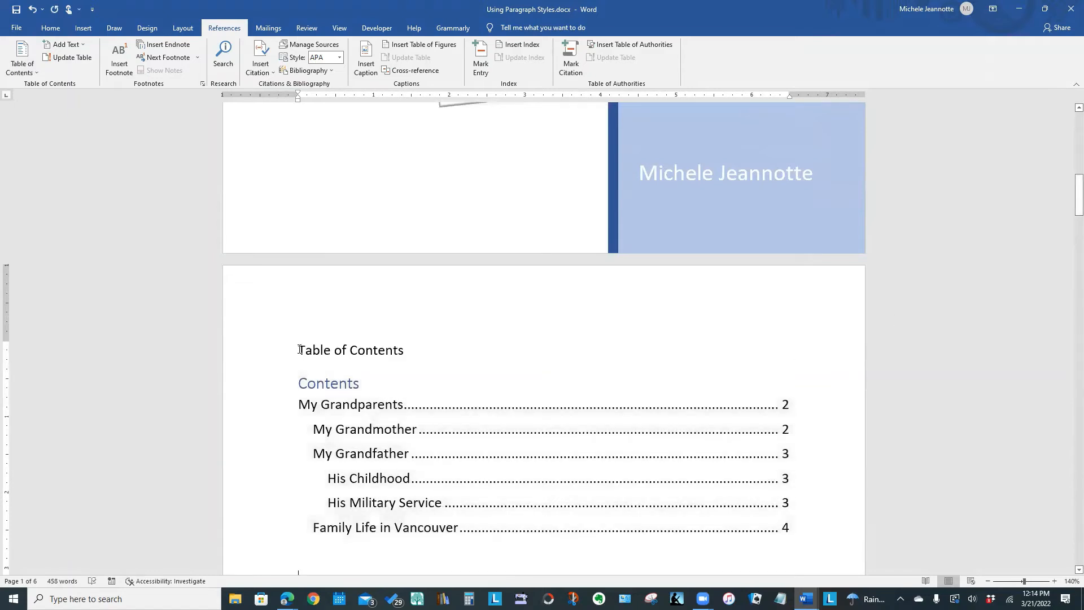
{"action": "left_click_drag", "start_coordinate": [298, 350], "coordinate": [399, 344]}
{"action": "key", "text": "Delete"}
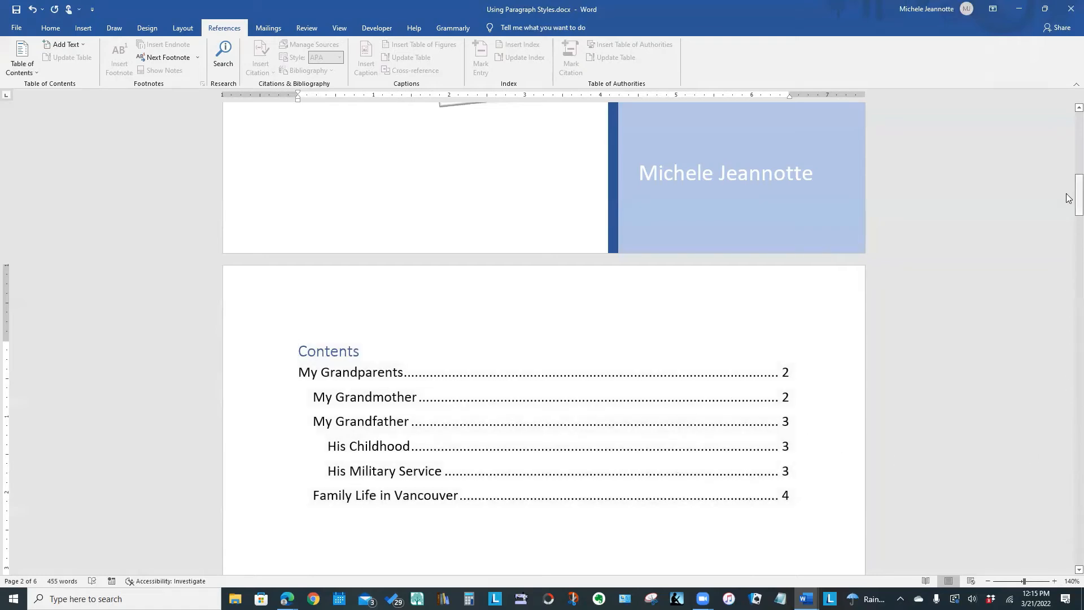
Add the line "His siblings" above "His Childhood" in the "My Grandfather" section and apply the Heading 3 style to it.
{"action": "left_click_drag", "start_coordinate": [1078, 193], "coordinate": [1069, 364]}
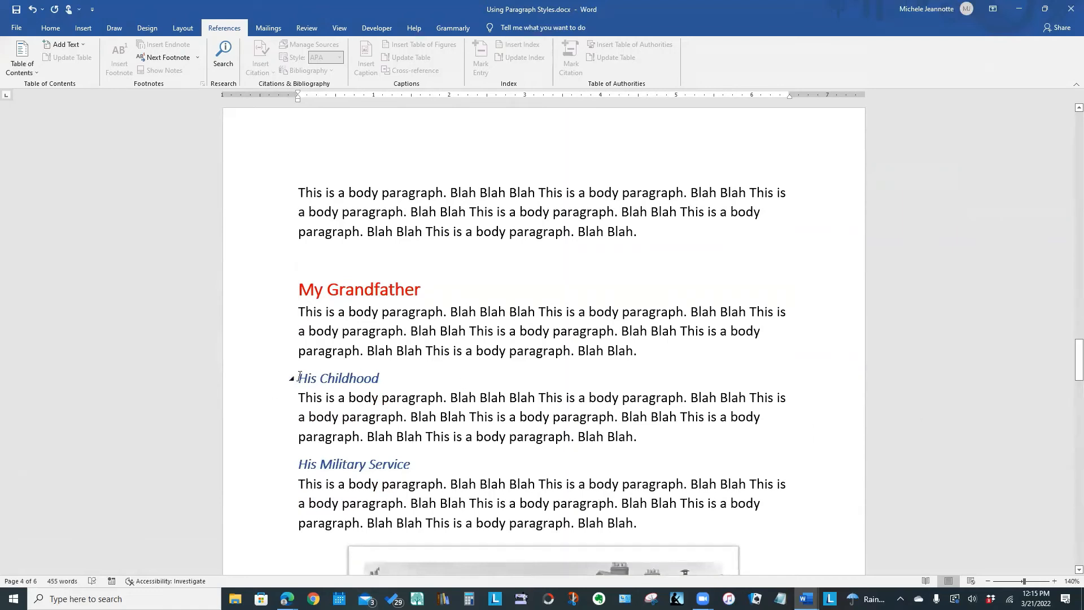
{"action": "left_click", "coordinate": [700, 353]}
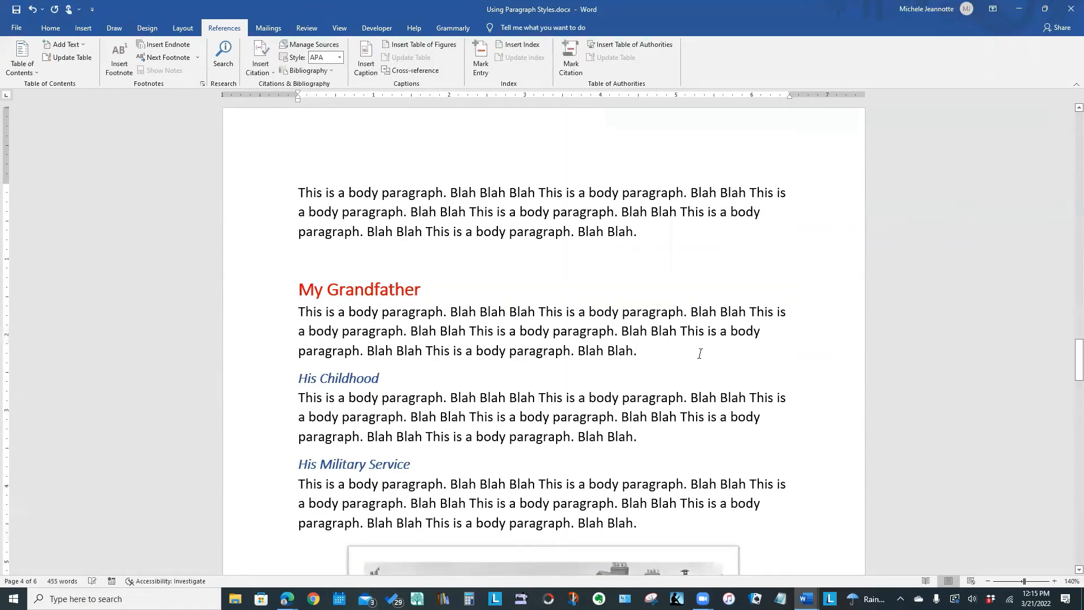
{"action": "key", "text": "Return"}
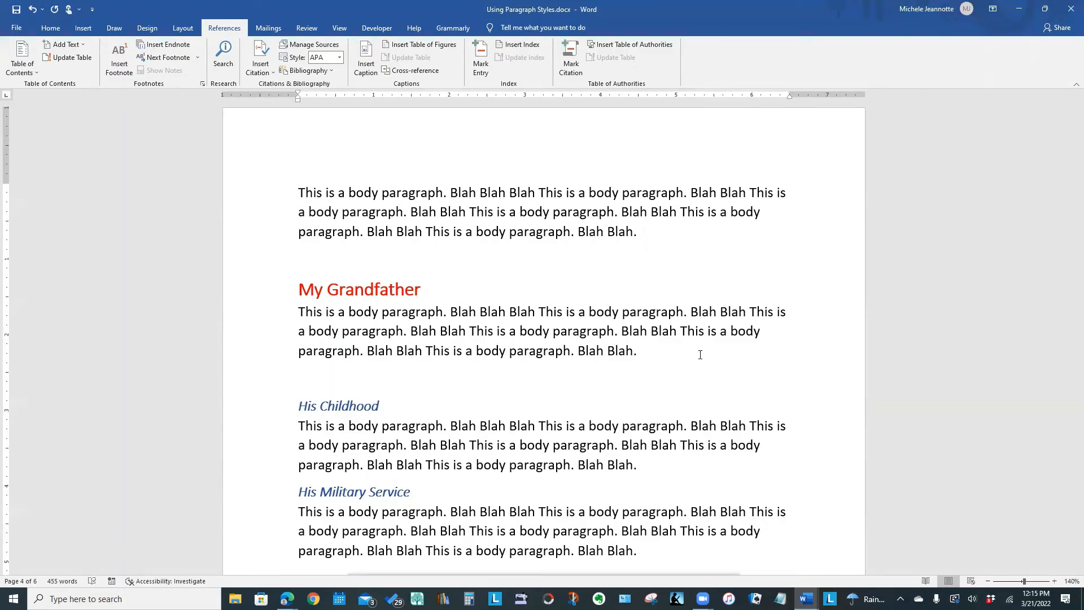
{"action": "type", "text": "His siblings"}
{"action": "left_click", "coordinate": [249, 383]}
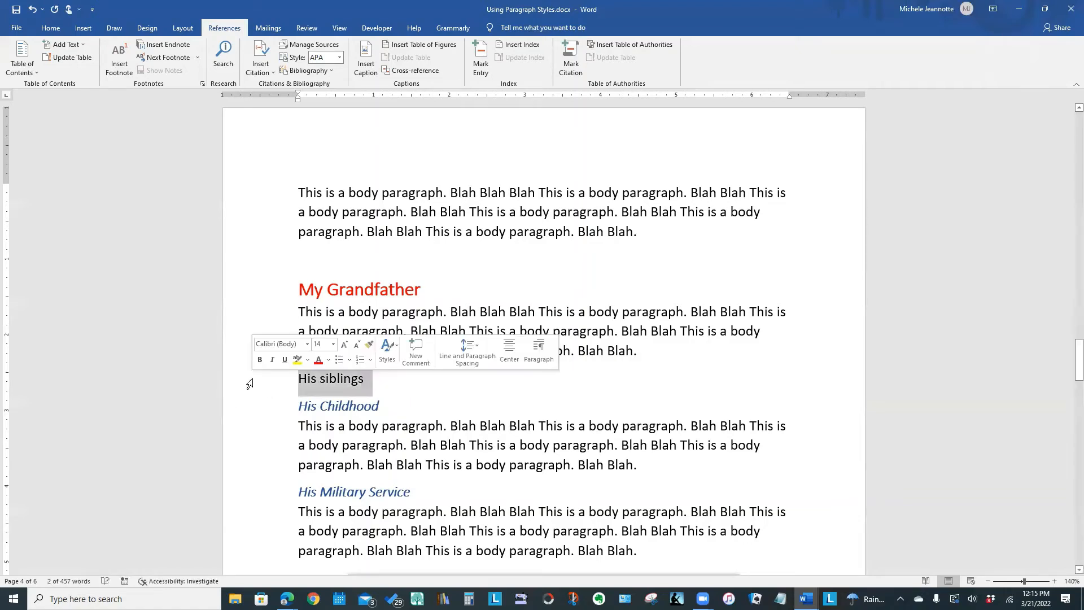
{"action": "left_click", "coordinate": [50, 26]}
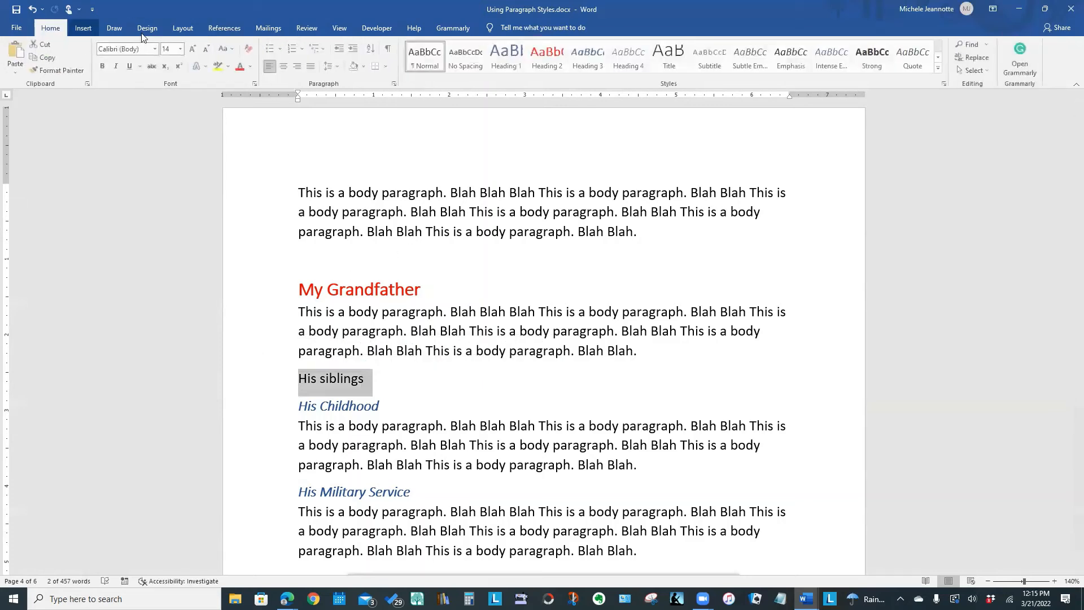
{"action": "left_click", "coordinate": [578, 65]}
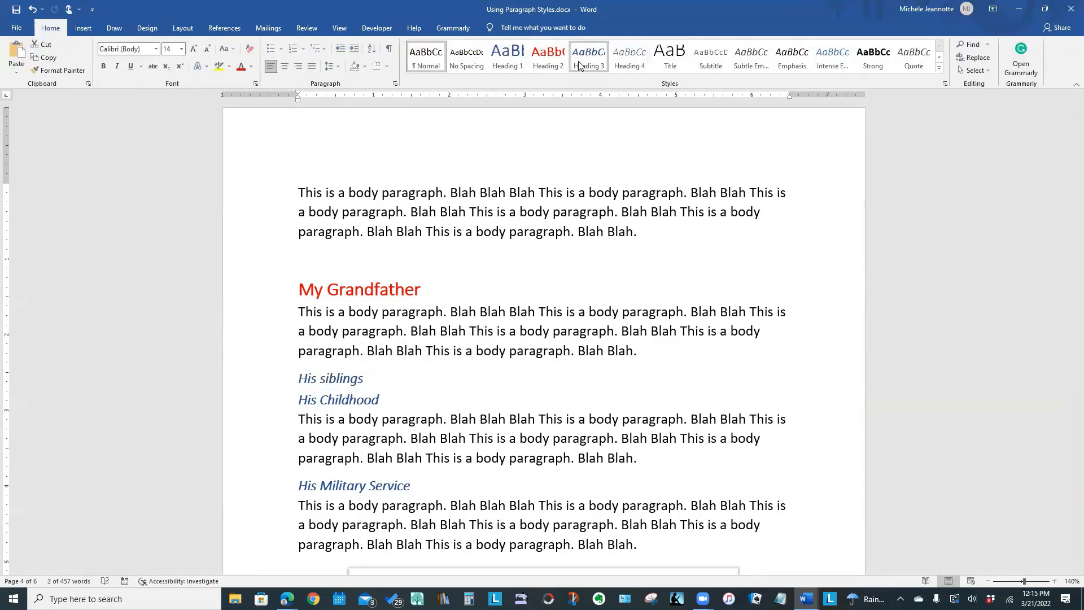
Capitalise the second word of the new heading so it reads "His Siblings".
{"action": "left_click", "coordinate": [321, 379]}
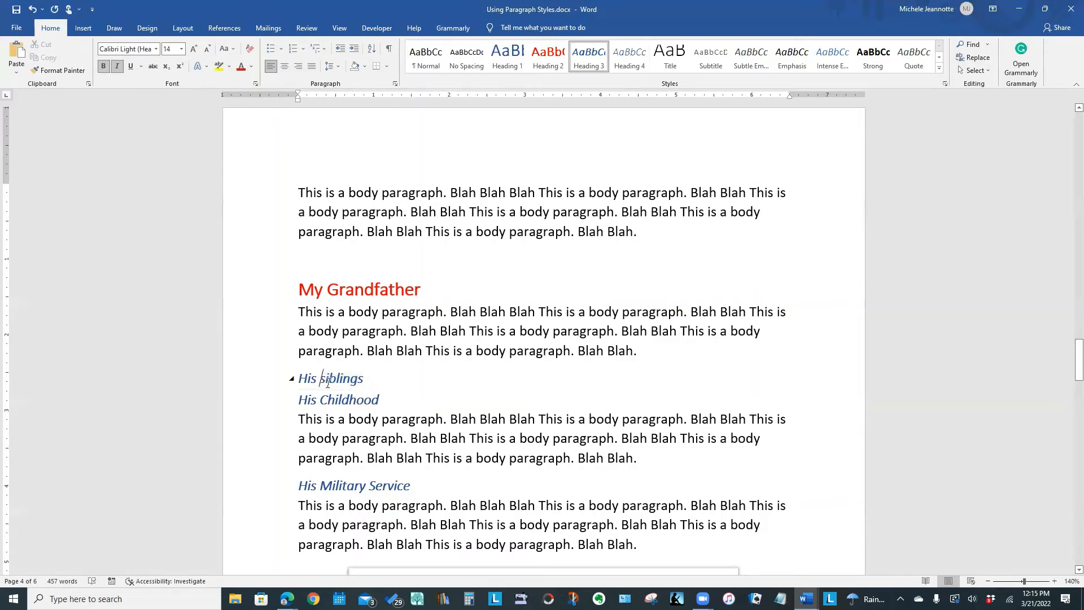
{"action": "type", "text": "S"}
{"action": "key", "text": "Delete"}
Copy the body paragraph under "My Grandfather" to below the "His Siblings" heading and remove the extra blank line.
{"action": "left_click", "coordinate": [369, 381]}
{"action": "key", "text": "Return"}
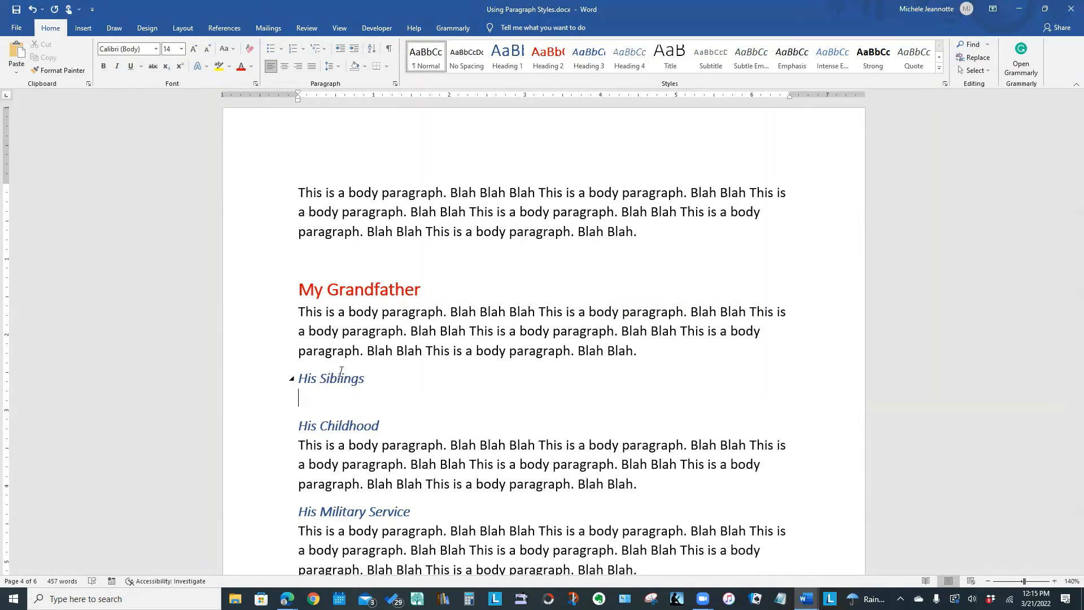
{"action": "left_click_drag", "start_coordinate": [272, 319], "coordinate": [274, 350]}
{"action": "key", "text": "ctrl+c"}
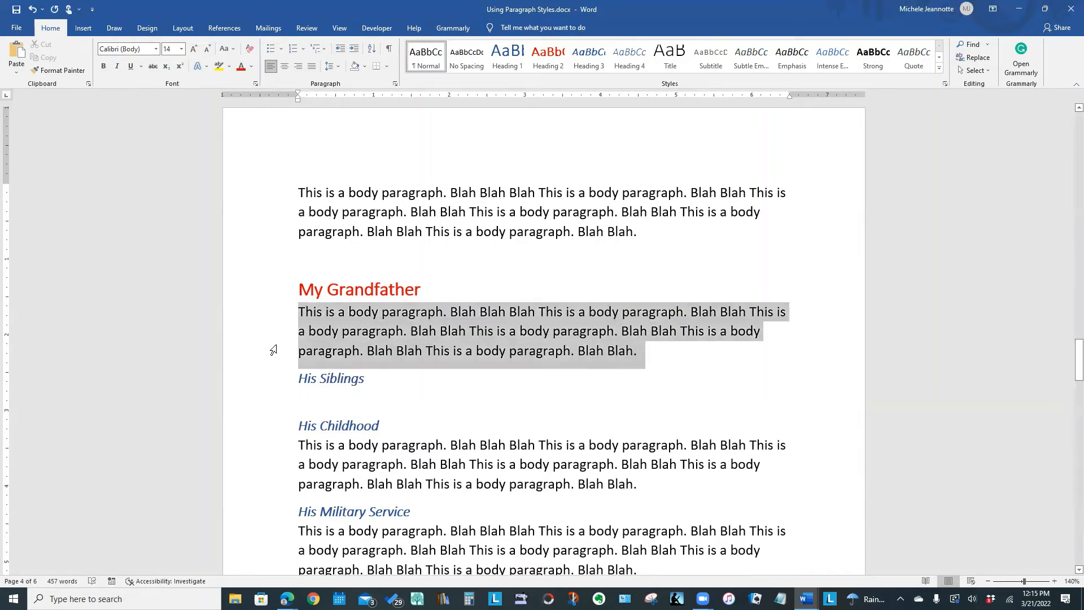
{"action": "left_click", "coordinate": [311, 400]}
{"action": "key", "text": "ctrl+v"}
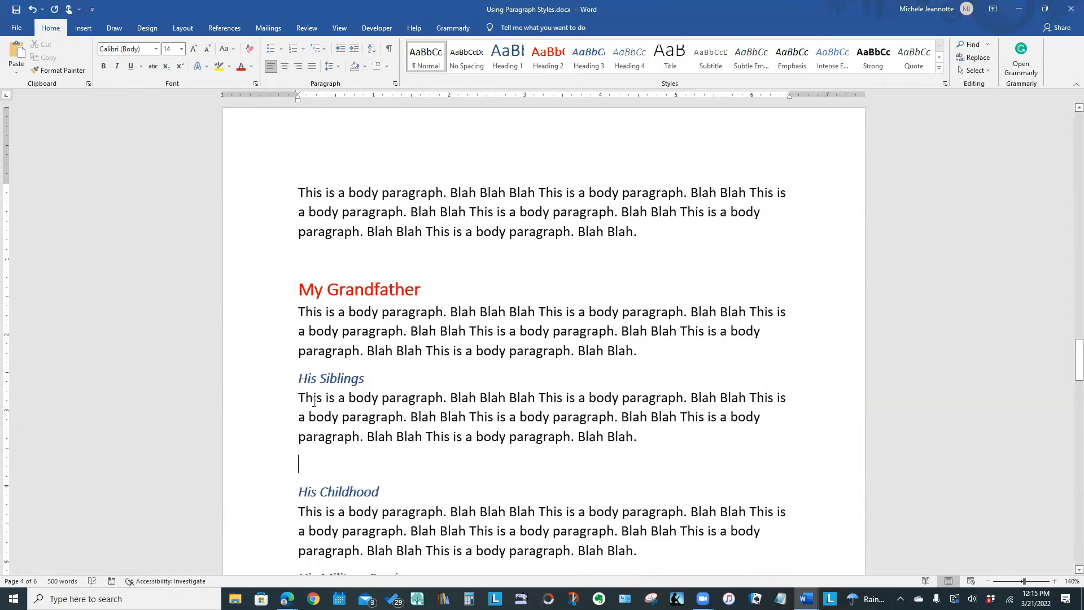
{"action": "key", "text": "BackSpace"}
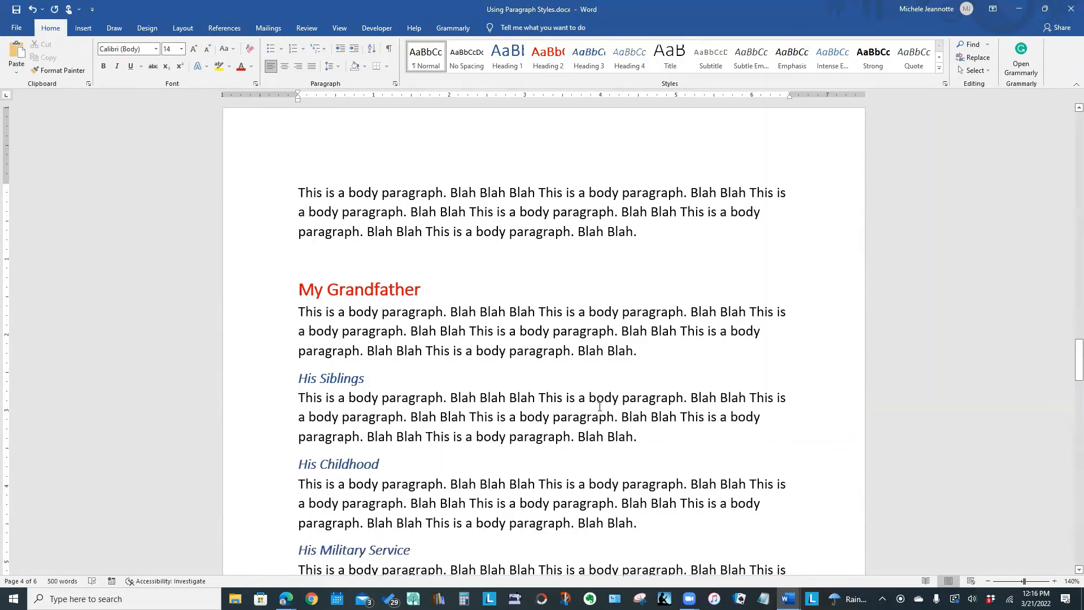
Update the entire table of contents so it picks up the newly added heading.
{"action": "scroll", "coordinate": [663, 422], "scroll_direction": "up", "scroll_amount": 2}
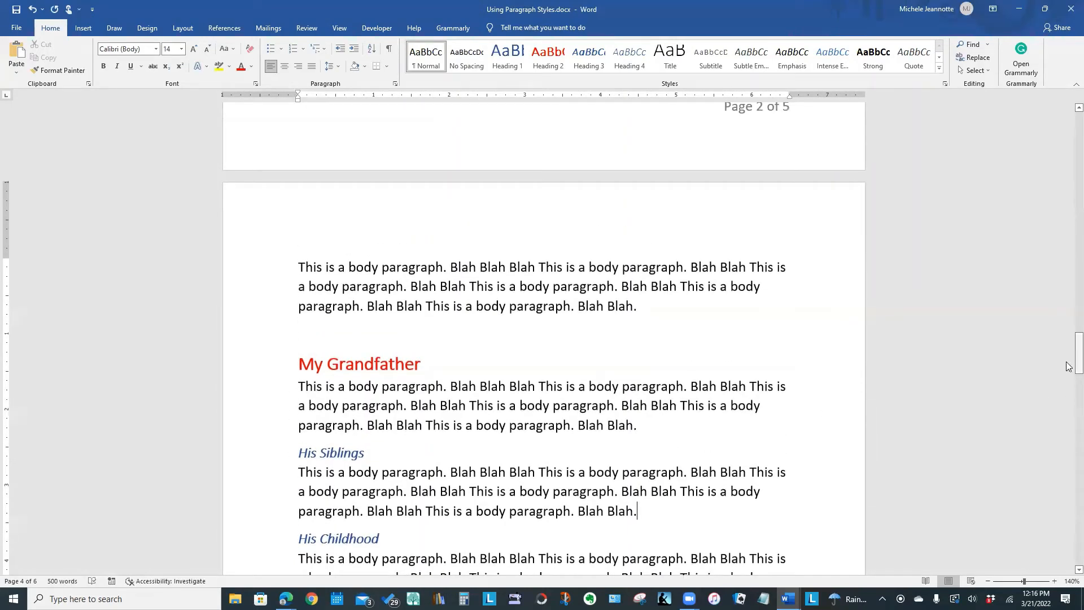
{"action": "left_click_drag", "start_coordinate": [1067, 364], "coordinate": [1067, 216]}
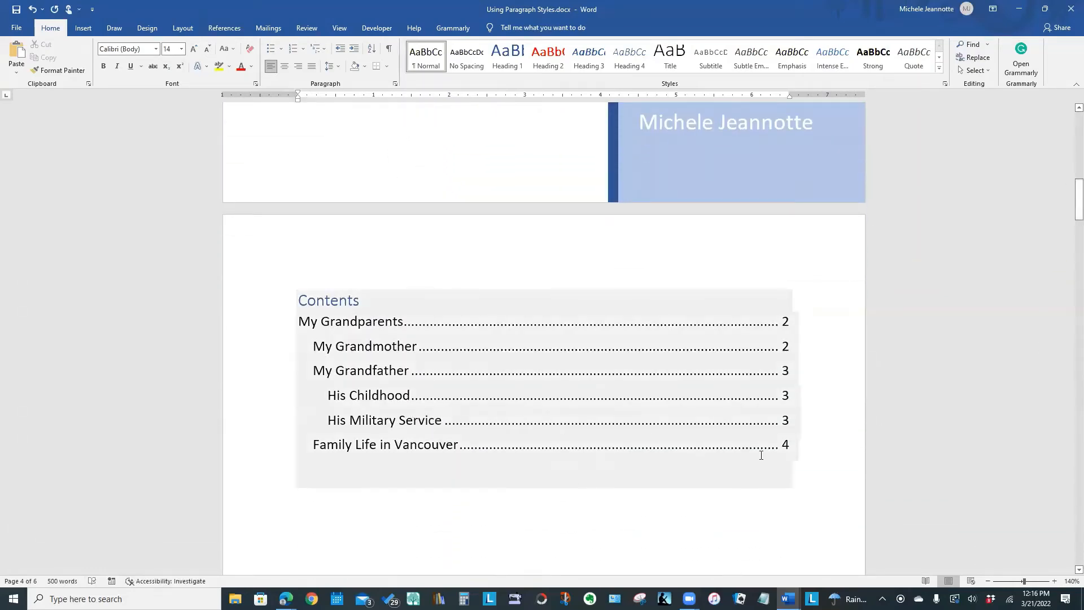
{"action": "right_click", "coordinate": [496, 385]}
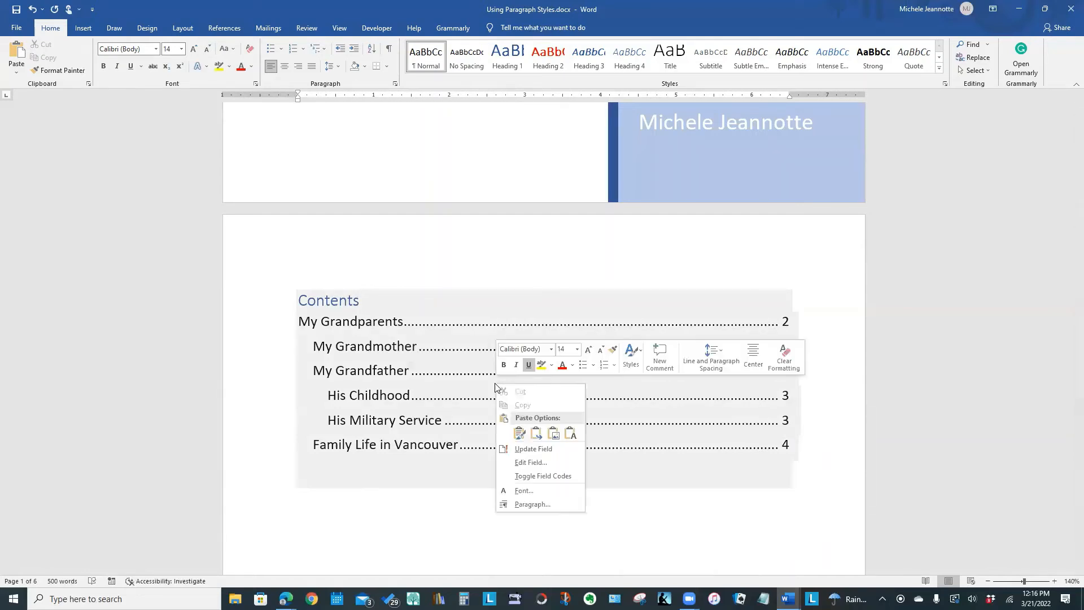
{"action": "left_click", "coordinate": [532, 450]}
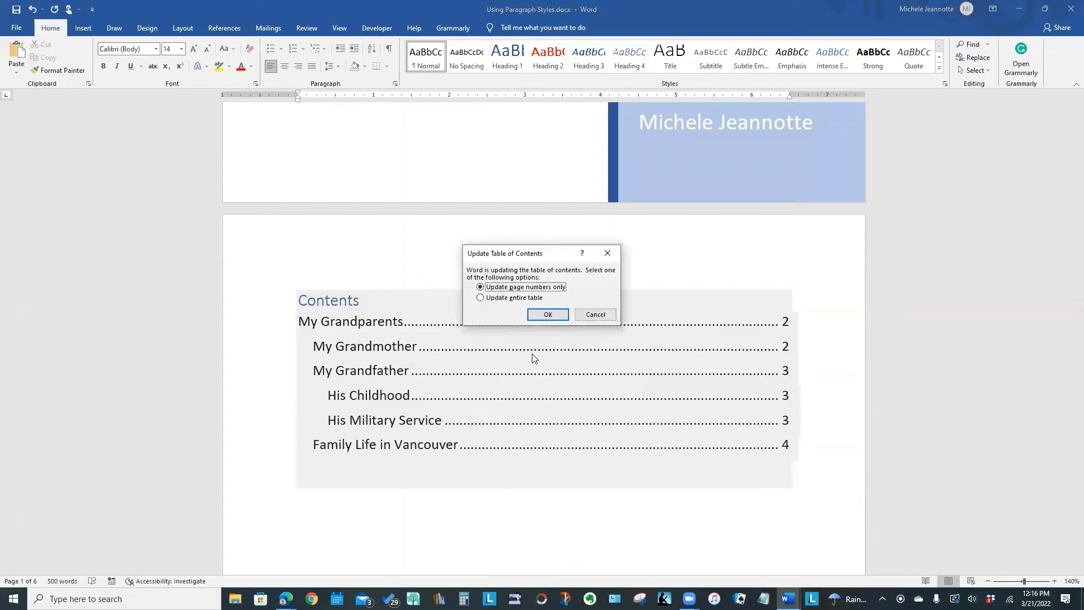
{"action": "left_click", "coordinate": [481, 298]}
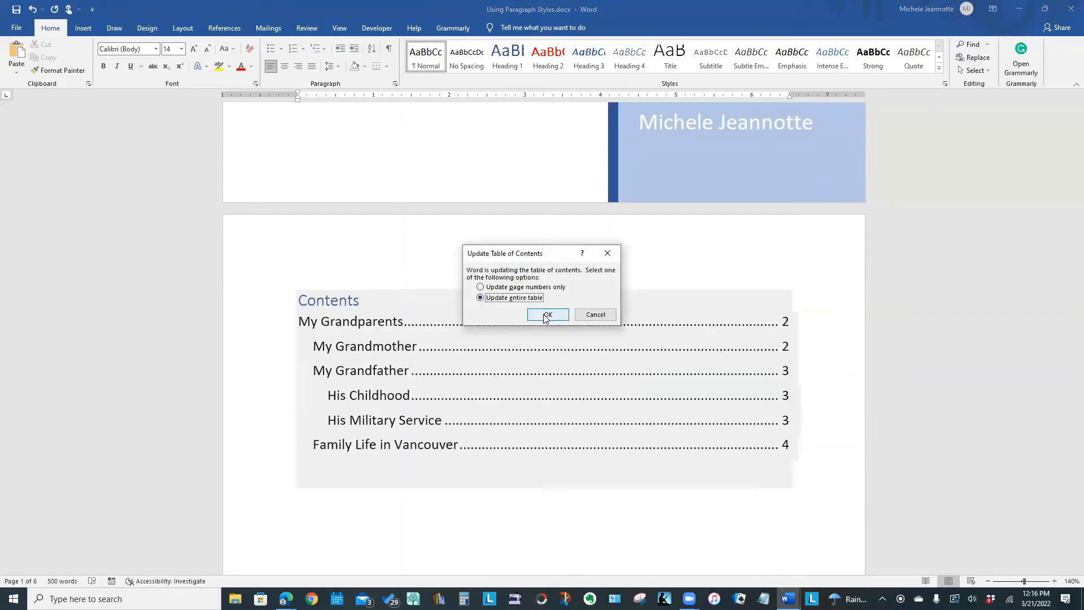
{"action": "left_click", "coordinate": [546, 314]}
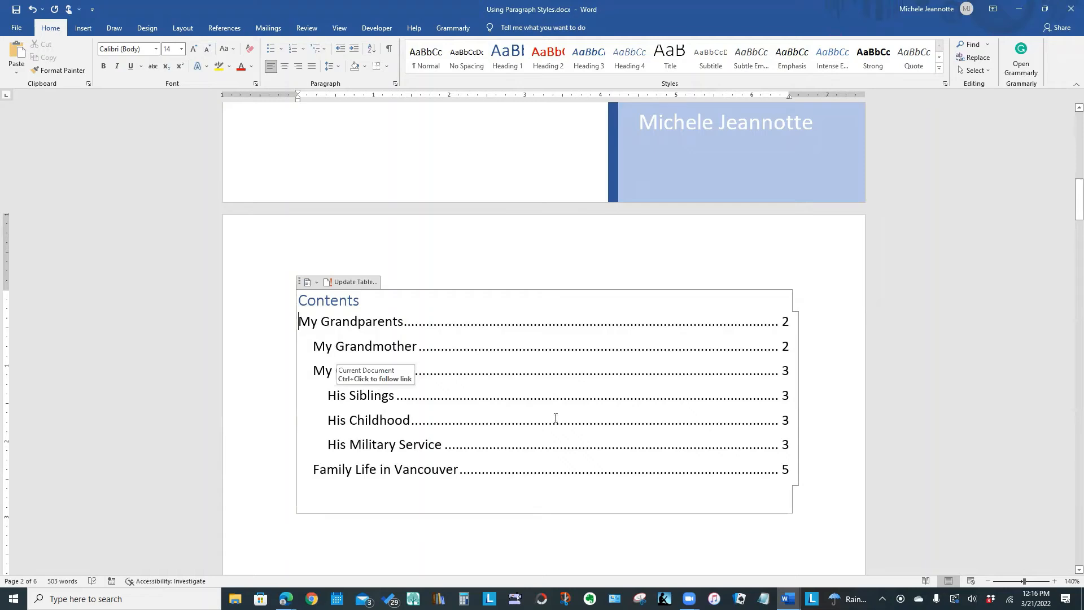
{"action": "left_click_drag", "start_coordinate": [1072, 197], "coordinate": [609, 381]}
{"action": "left_click", "coordinate": [609, 382]}
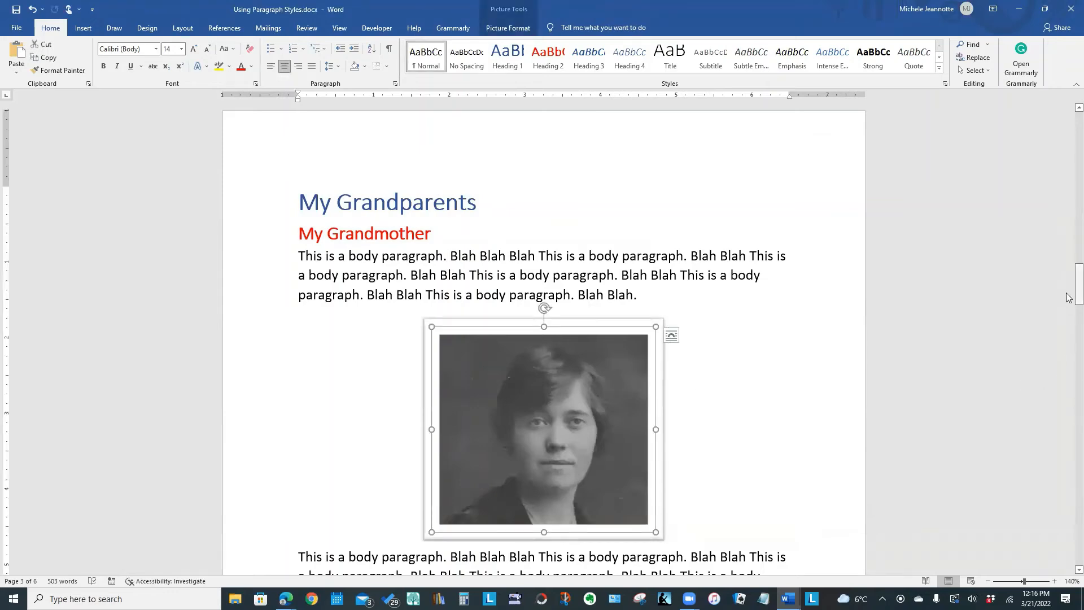
{"action": "left_click_drag", "start_coordinate": [1068, 299], "coordinate": [1069, 329]}
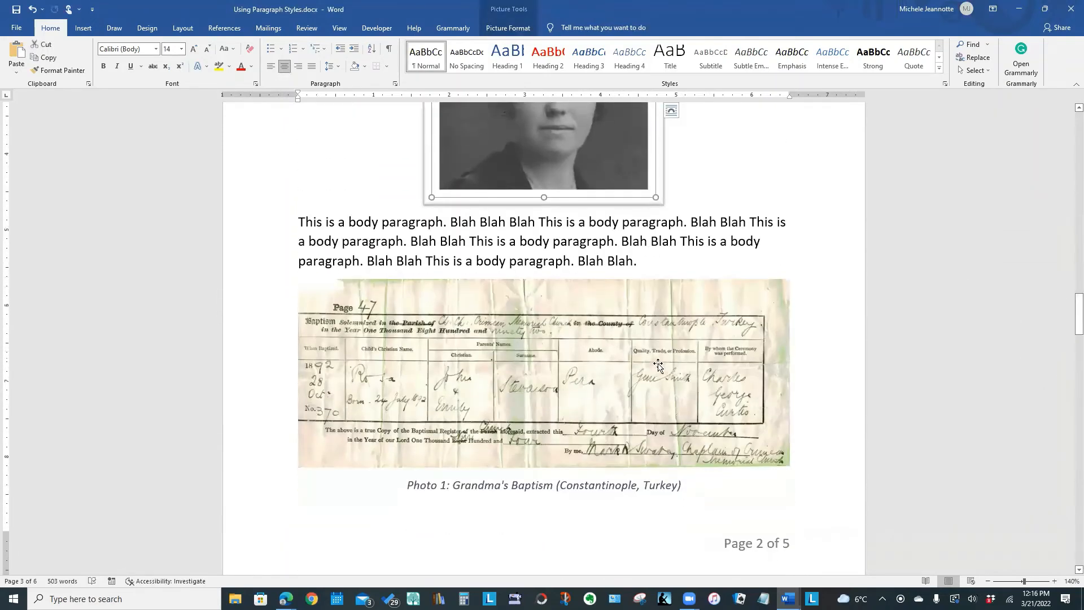
{"action": "left_click", "coordinate": [657, 366]}
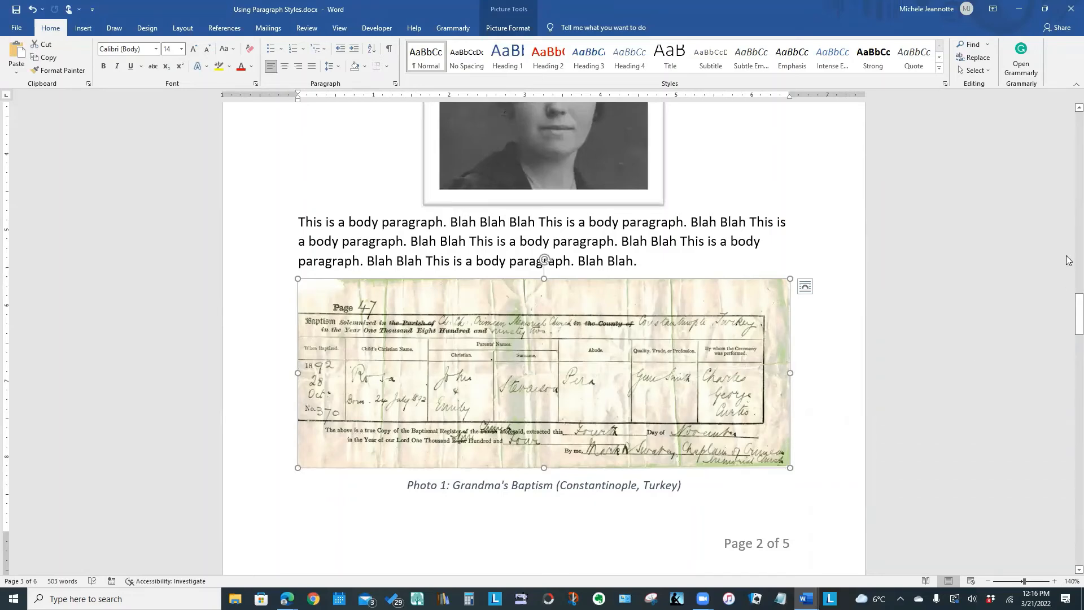
{"action": "left_click_drag", "start_coordinate": [1078, 317], "coordinate": [1067, 297]}
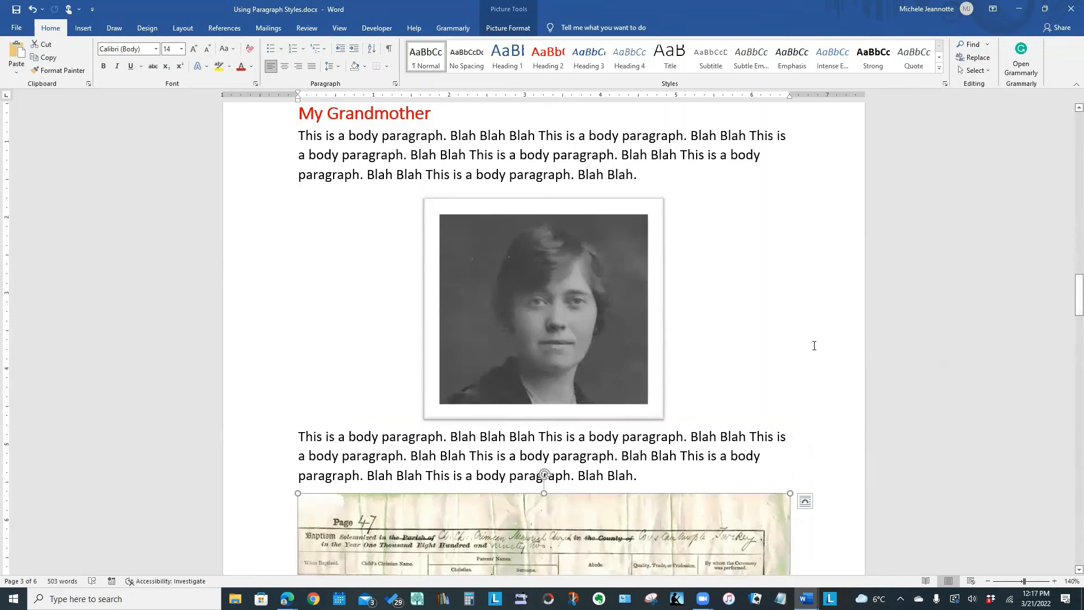
{"action": "left_click", "coordinate": [693, 412]}
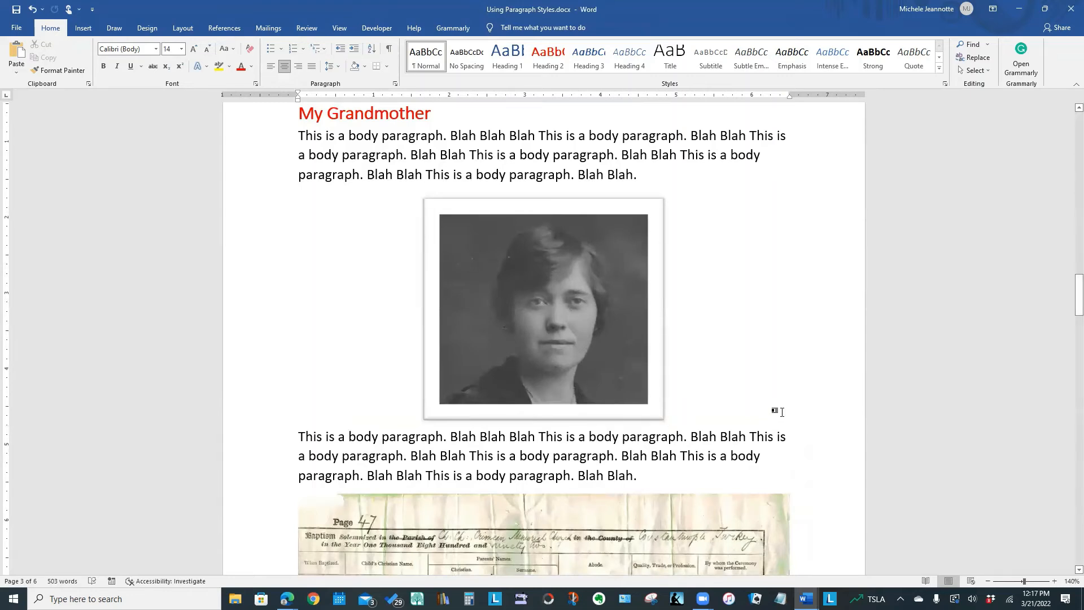
{"action": "key", "text": "Return"}
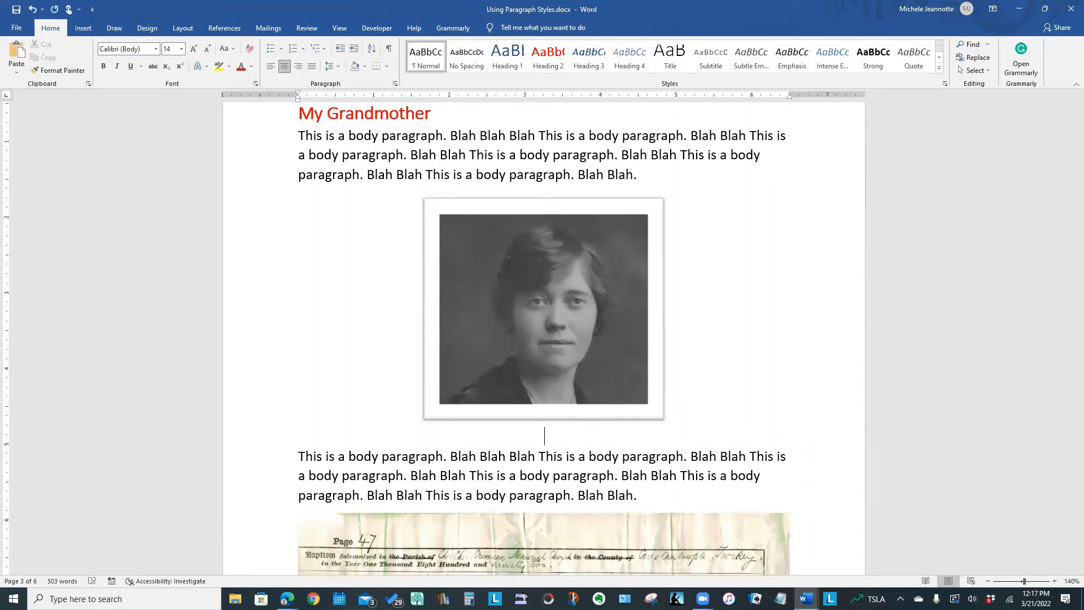
{"action": "type", "text": "My Grandmother"}
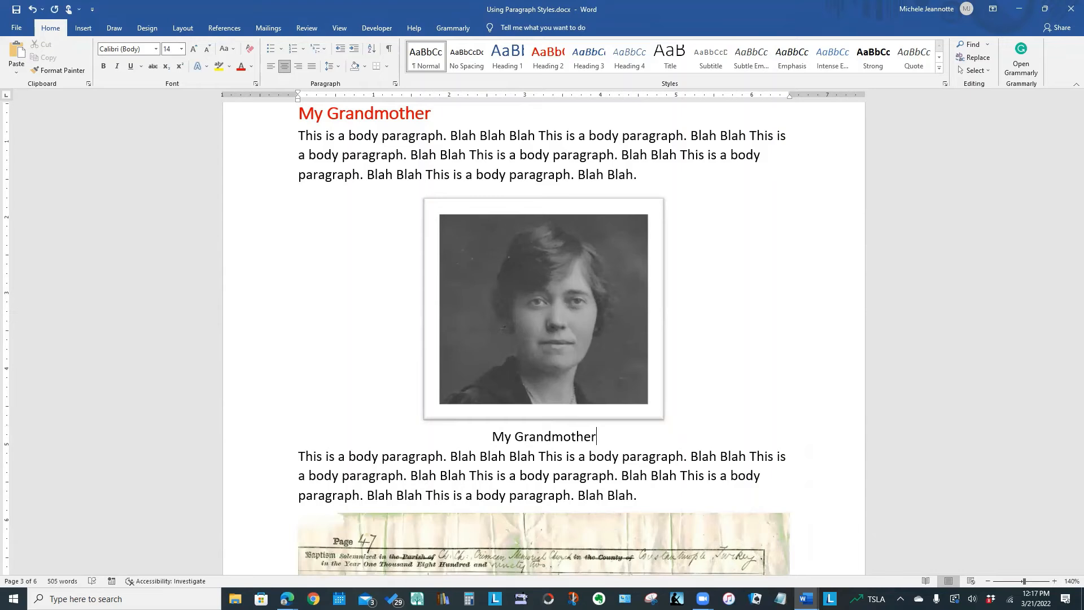
{"action": "left_click_drag", "start_coordinate": [493, 435], "coordinate": [603, 439]}
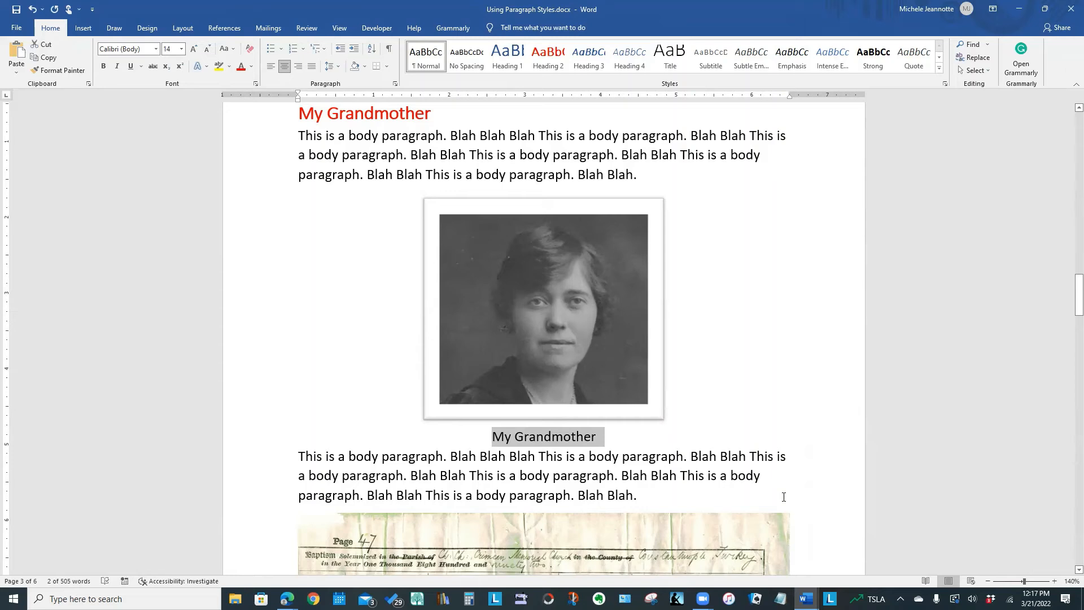
{"action": "key", "text": "Delete"}
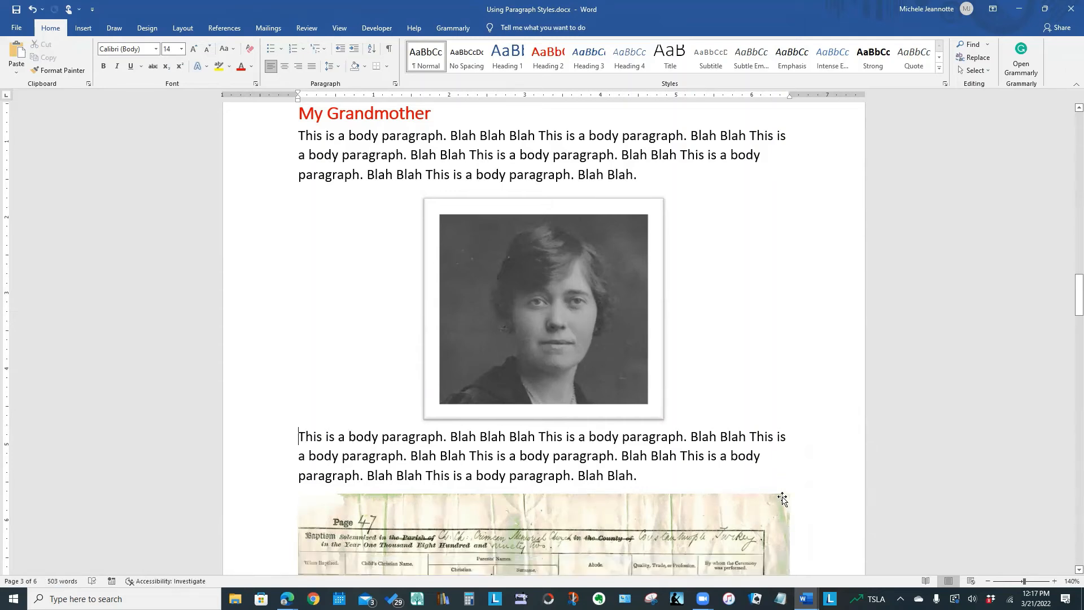
Start a caption for the portrait in the "My Grandmother" section using the Photo label.
{"action": "left_click", "coordinate": [580, 406]}
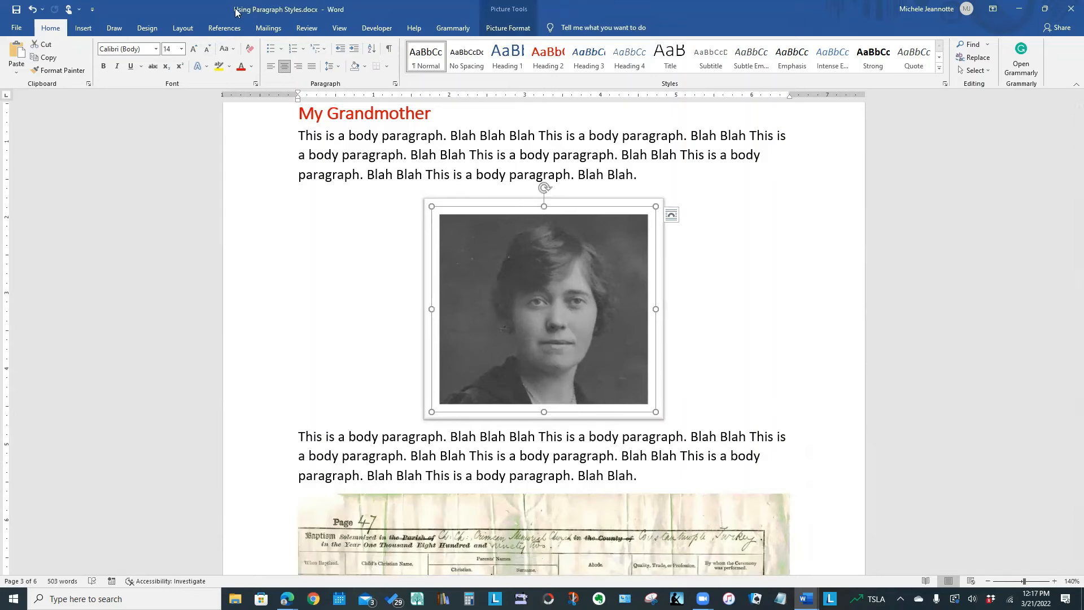
{"action": "left_click", "coordinate": [212, 30]}
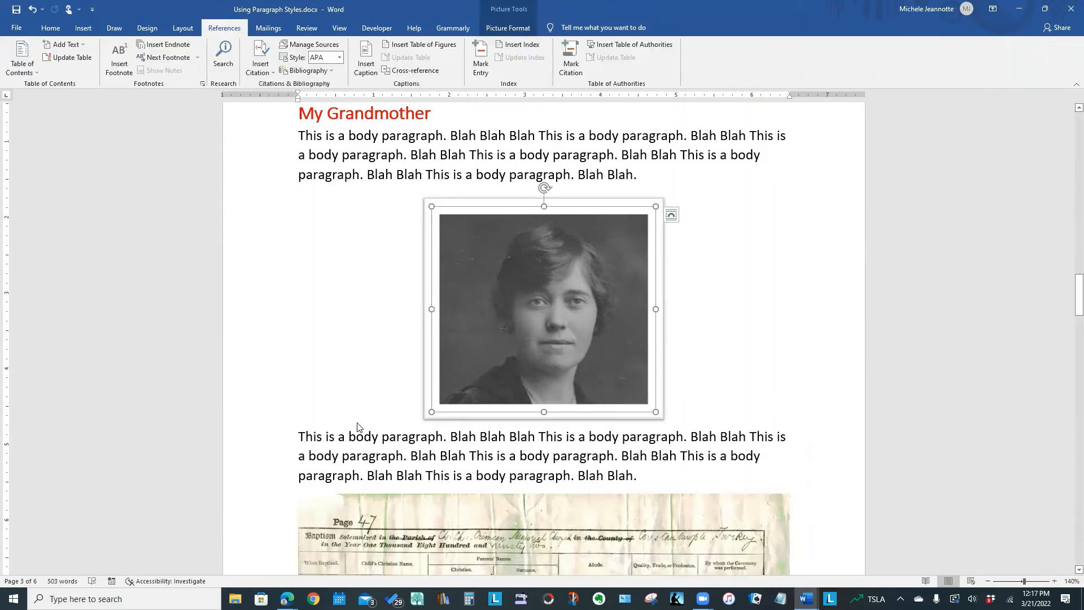
{"action": "left_click", "coordinate": [364, 70]}
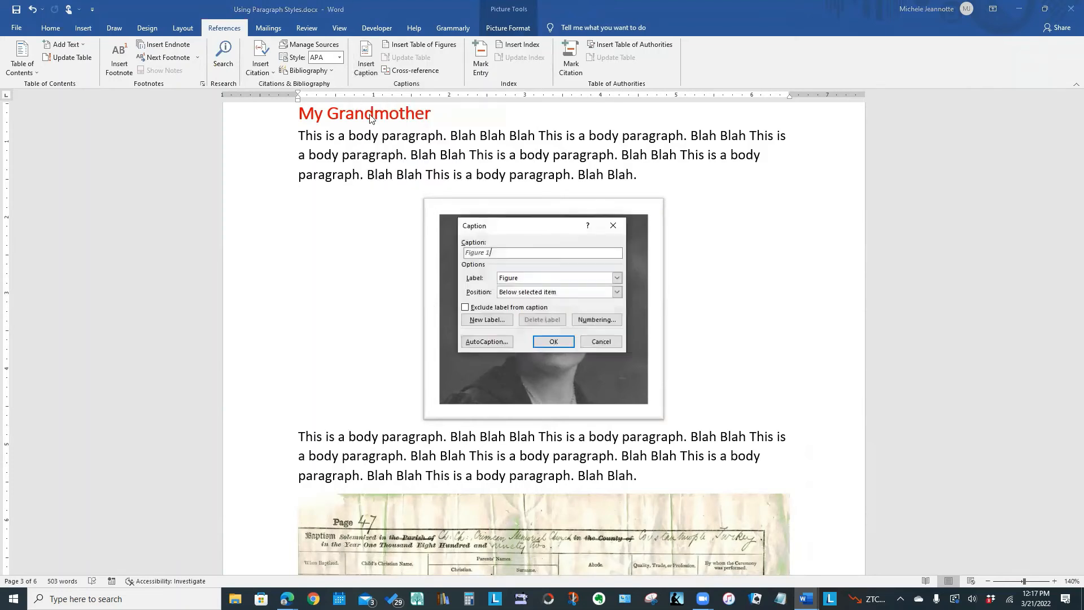
{"action": "left_click", "coordinate": [537, 278]}
{"action": "left_click", "coordinate": [520, 303]}
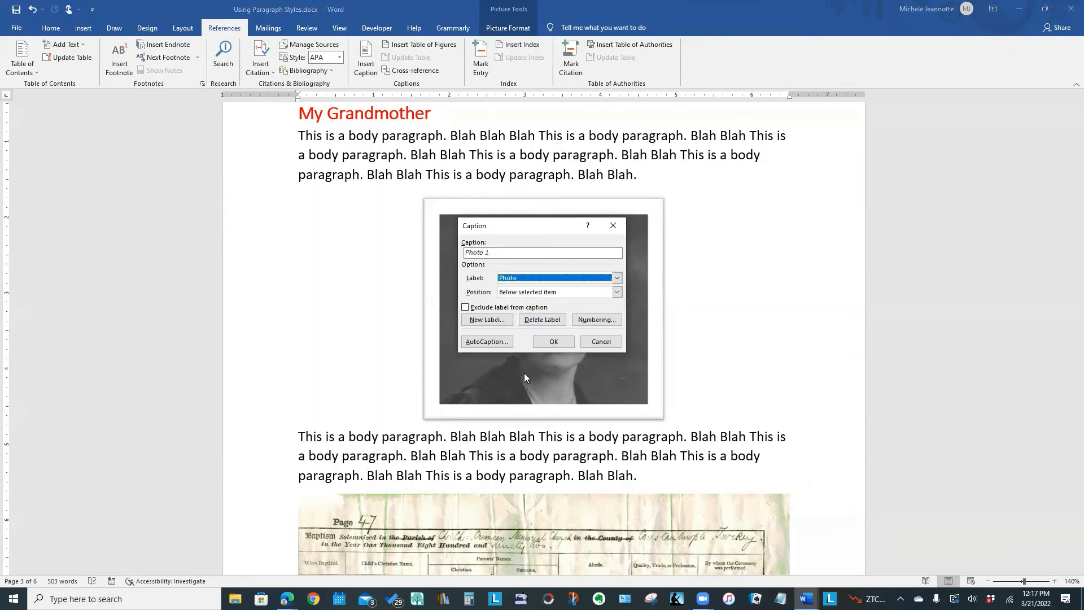
Complete the caption as "Photo 1: My Grandmother", positioned below the selected item, and insert it.
{"action": "left_click", "coordinate": [496, 253]}
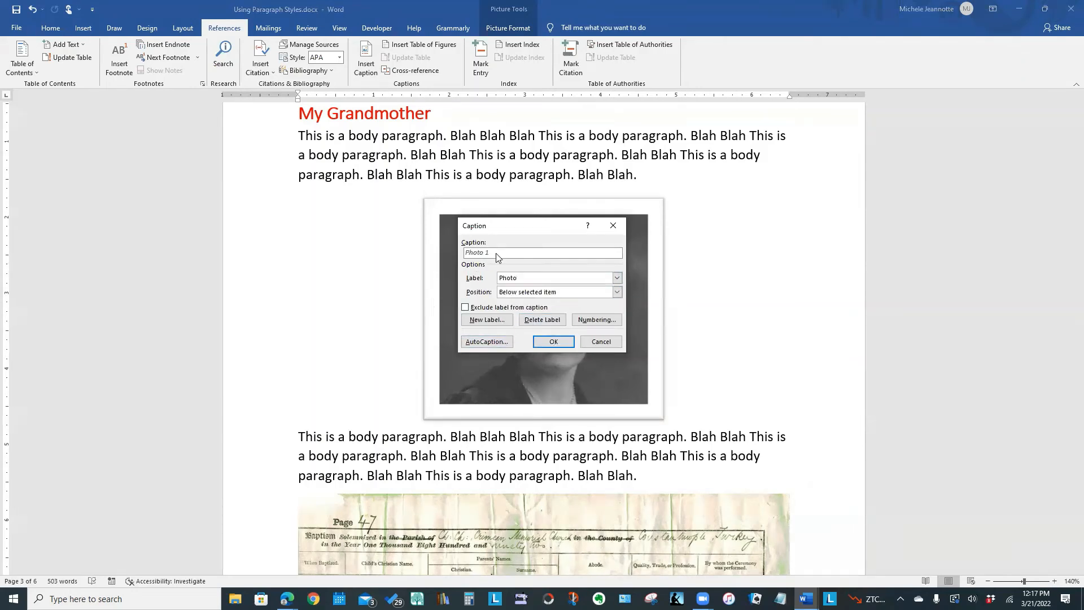
{"action": "type", "text": ": My Grandmother"}
{"action": "left_click", "coordinate": [617, 293]}
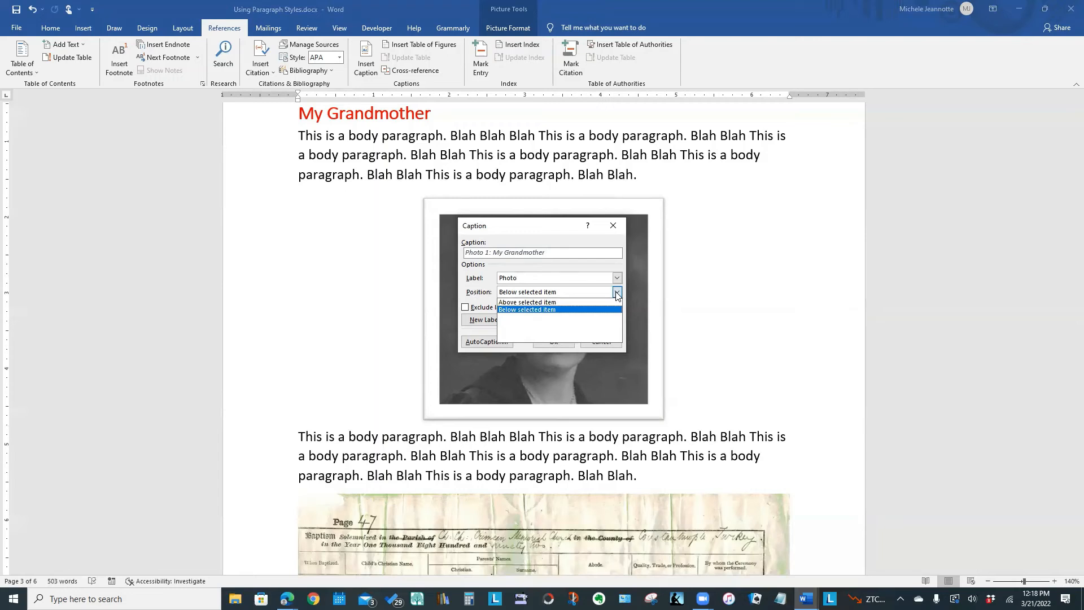
{"action": "left_click", "coordinate": [550, 293]}
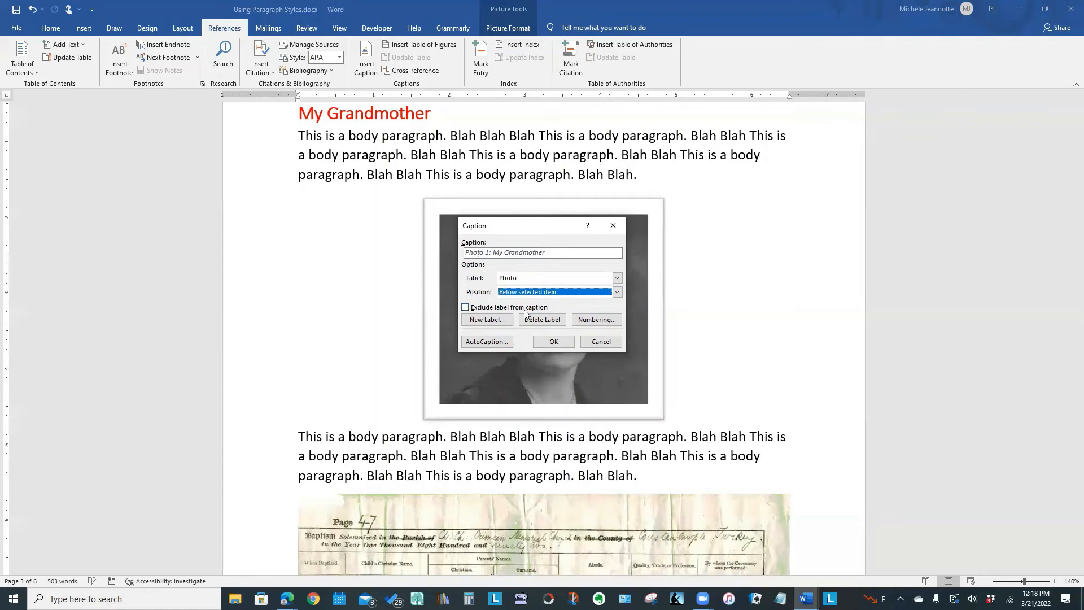
{"action": "left_click", "coordinate": [552, 341]}
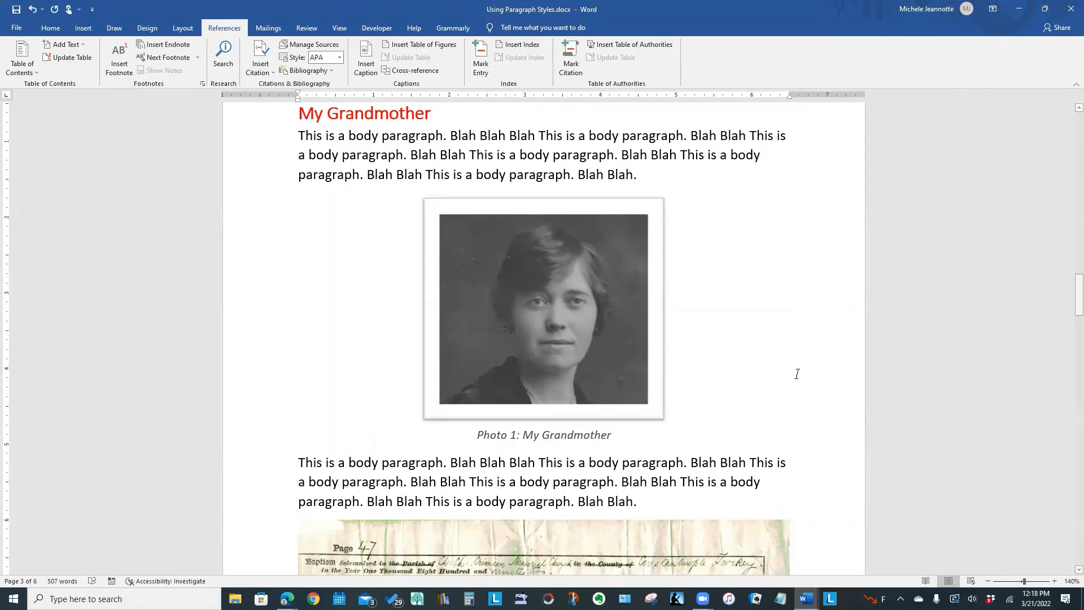
Insert a page break after the last body paragraph at the end of the document.
{"action": "left_click_drag", "start_coordinate": [1069, 291], "coordinate": [1068, 470]}
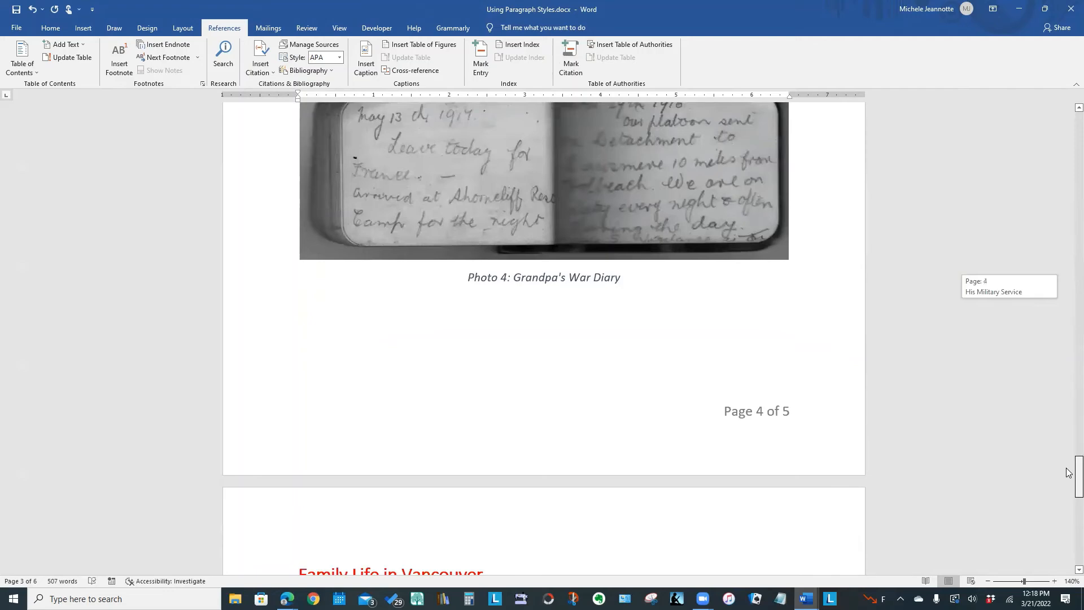
{"action": "left_click_drag", "start_coordinate": [1068, 472], "coordinate": [1068, 586]}
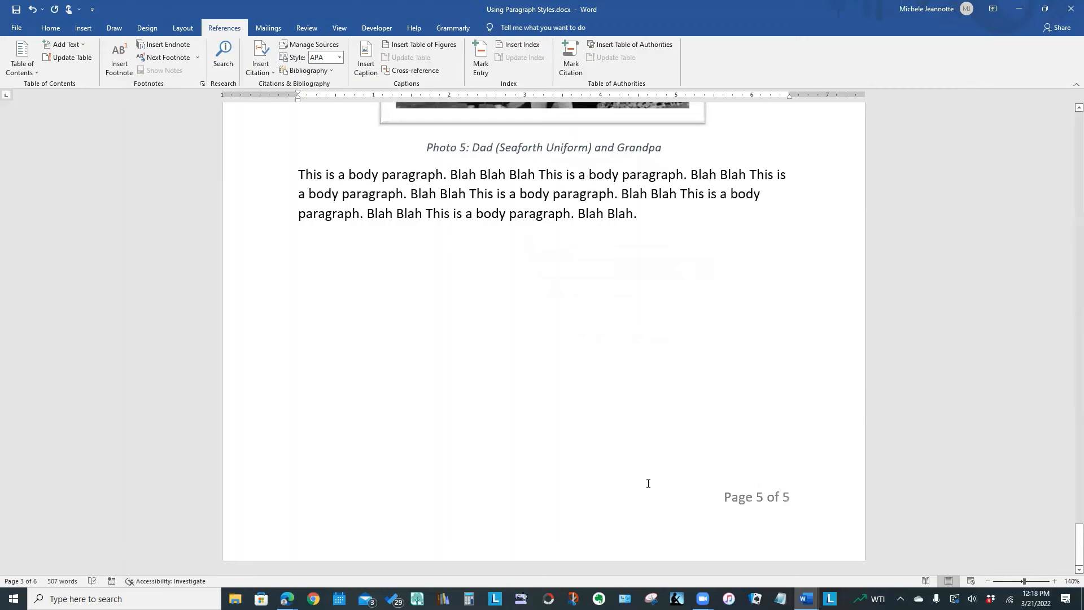
{"action": "left_click", "coordinate": [660, 236]}
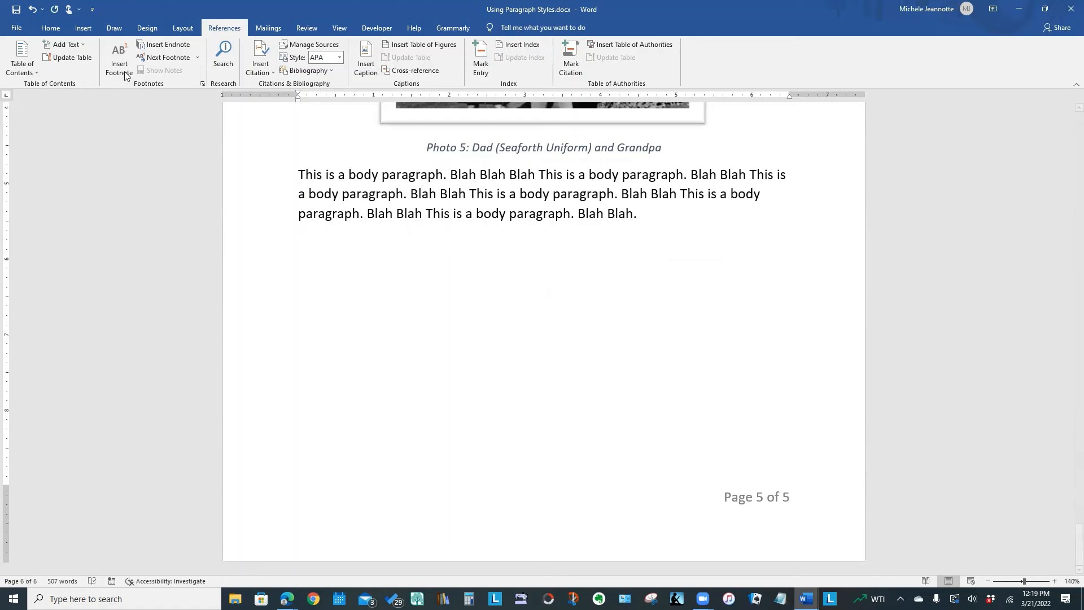
{"action": "left_click", "coordinate": [83, 31]}
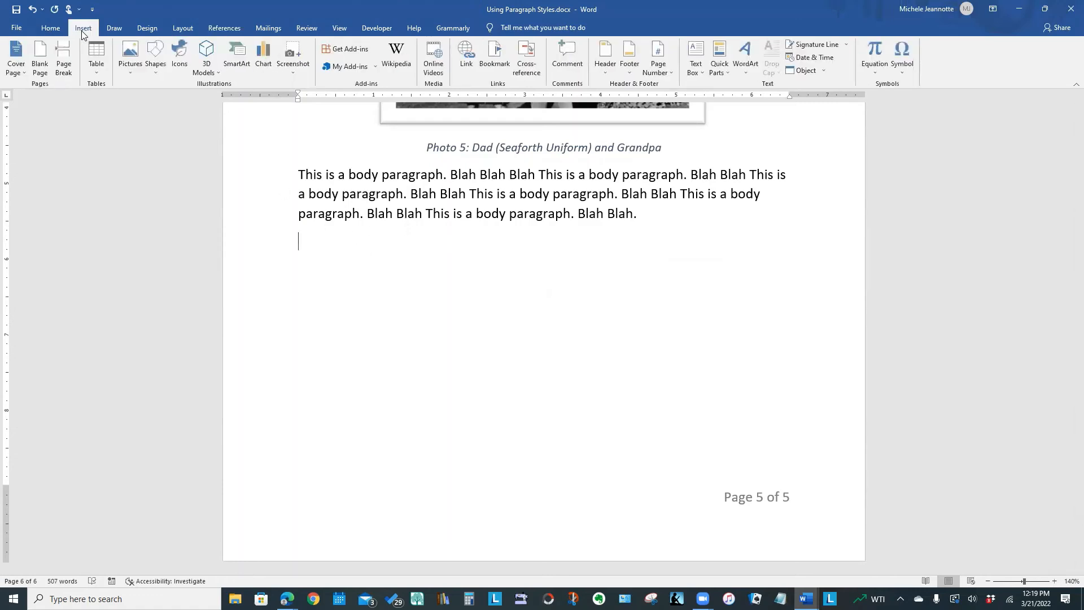
{"action": "left_click", "coordinate": [68, 52]}
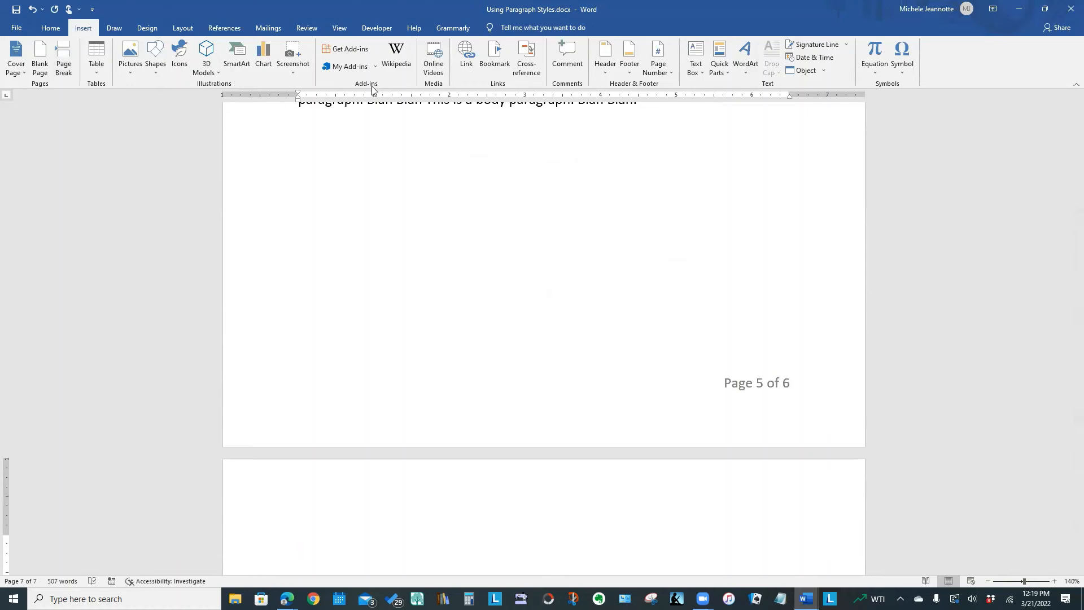
Insert a table of figures on the new last page, using the Photo caption label and the From template format.
{"action": "scroll", "coordinate": [372, 87], "scroll_direction": "down", "scroll_amount": 1}
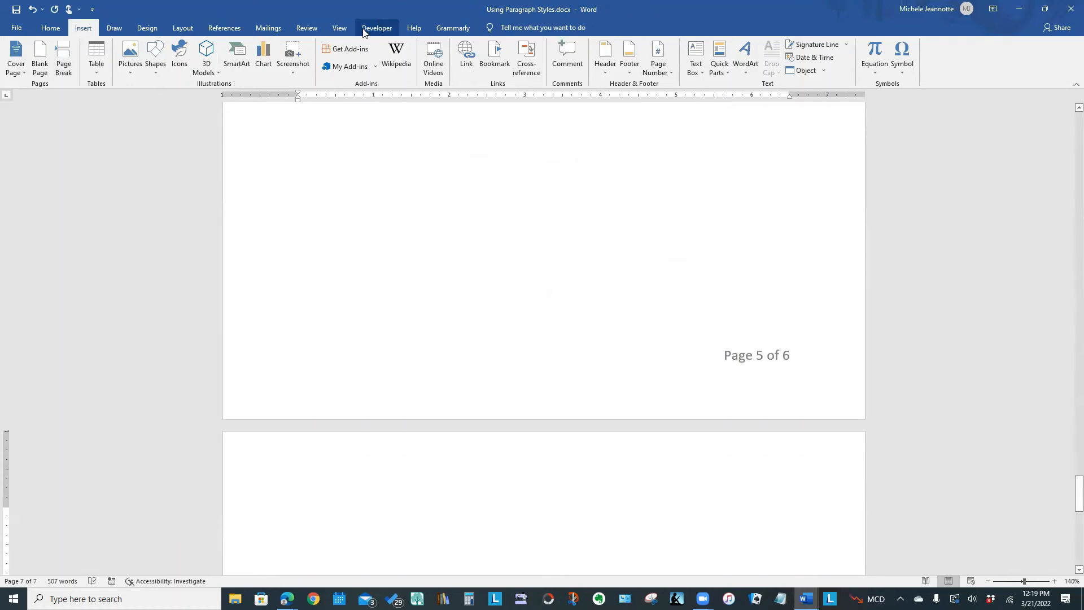
{"action": "left_click", "coordinate": [222, 31]}
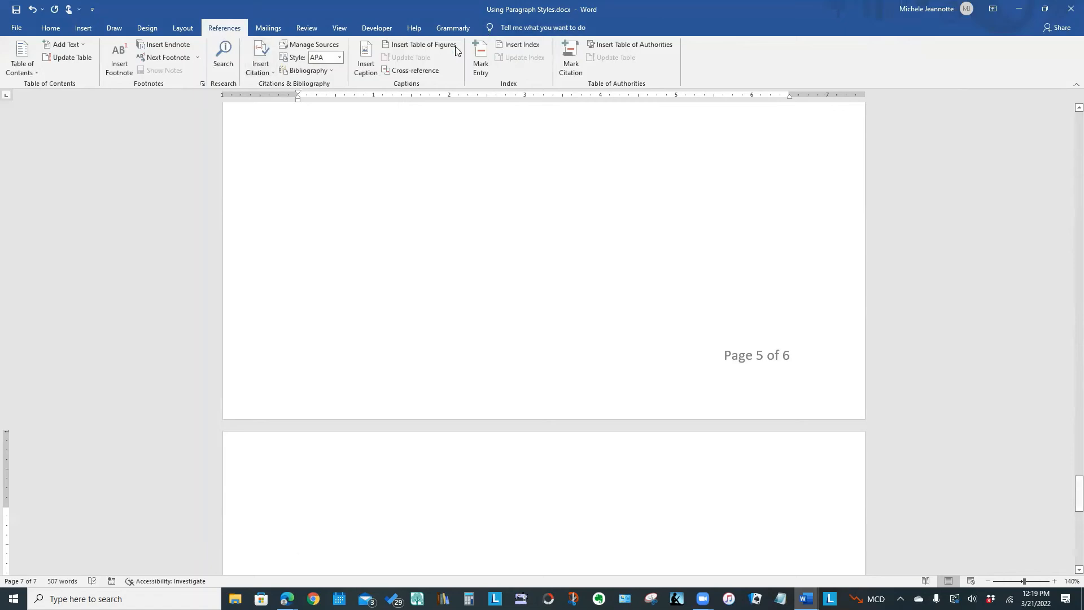
{"action": "left_click", "coordinate": [420, 47]}
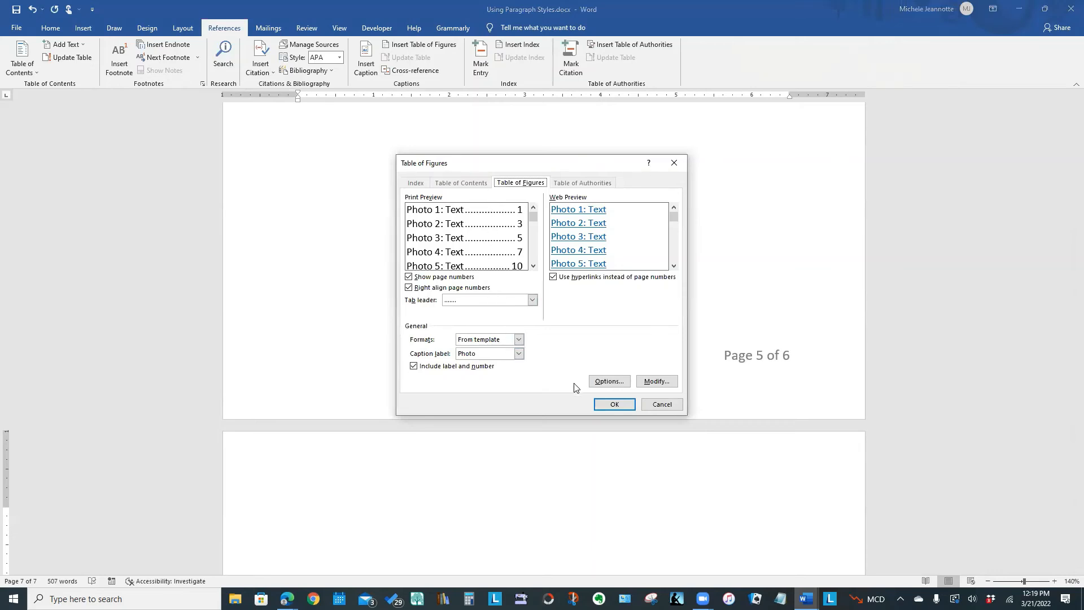
{"action": "left_click", "coordinate": [613, 404]}
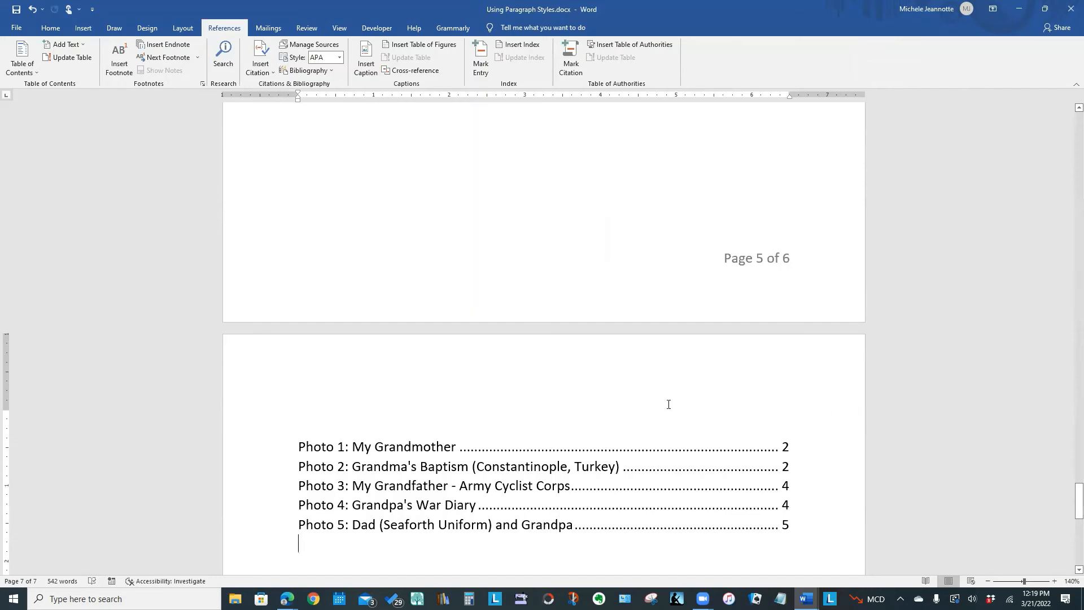
Add the title "List of Photos" on the line above the table of figures on the last page.
{"action": "left_click", "coordinate": [311, 406]}
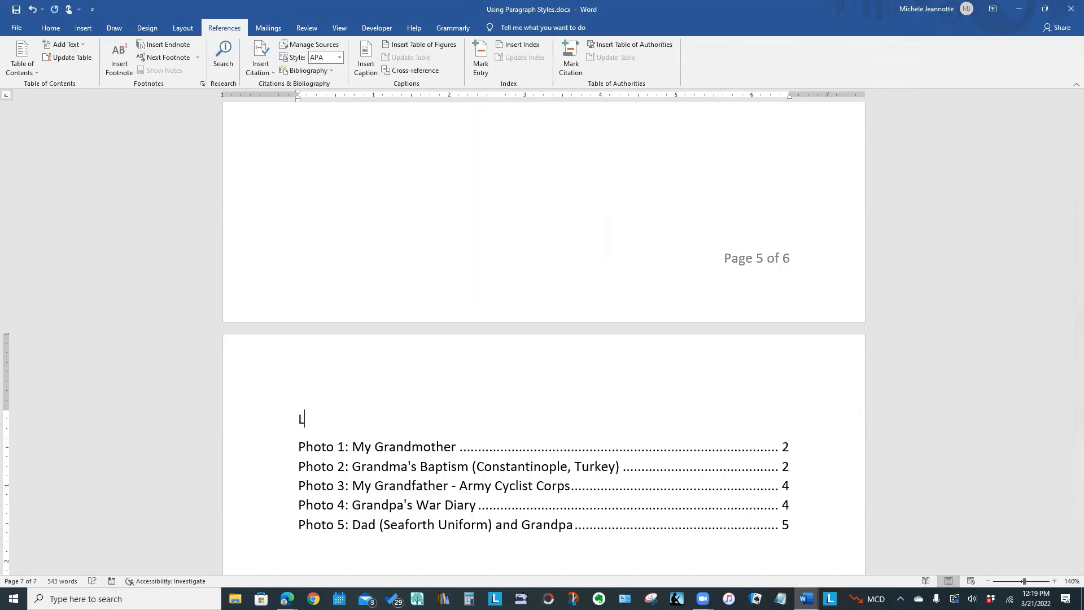
{"action": "type", "text": "List of Photo"}
{"action": "key", "text": "BackSpace"}
{"action": "key", "text": "BackSpace"}
{"action": "type", "text": "tos"}
Apply the Heading 2 style to the "List of Photos" title.
{"action": "left_click", "coordinate": [244, 424]}
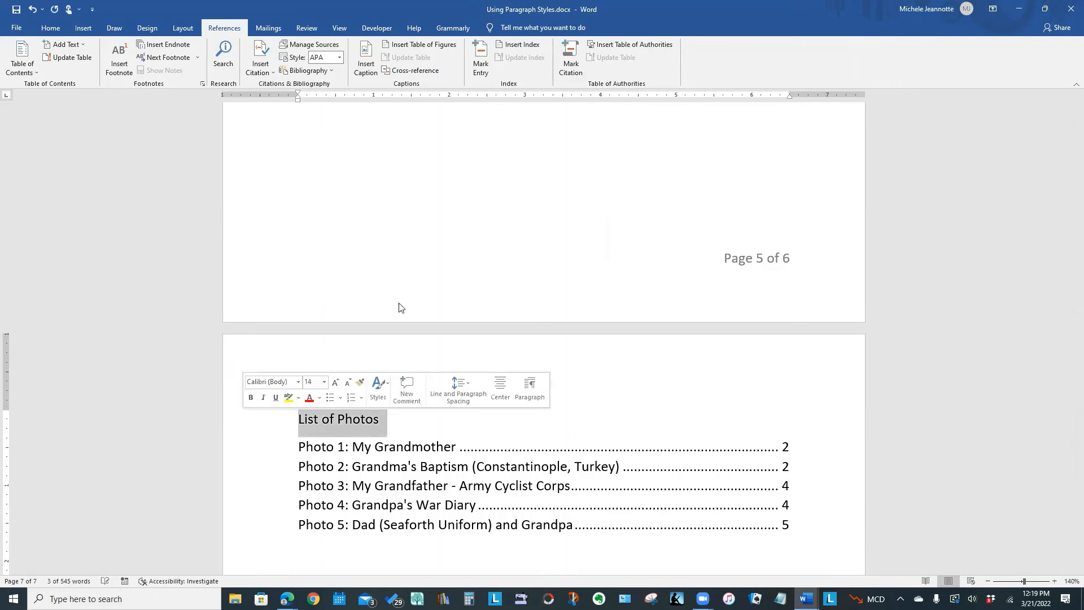
{"action": "left_click", "coordinate": [41, 29]}
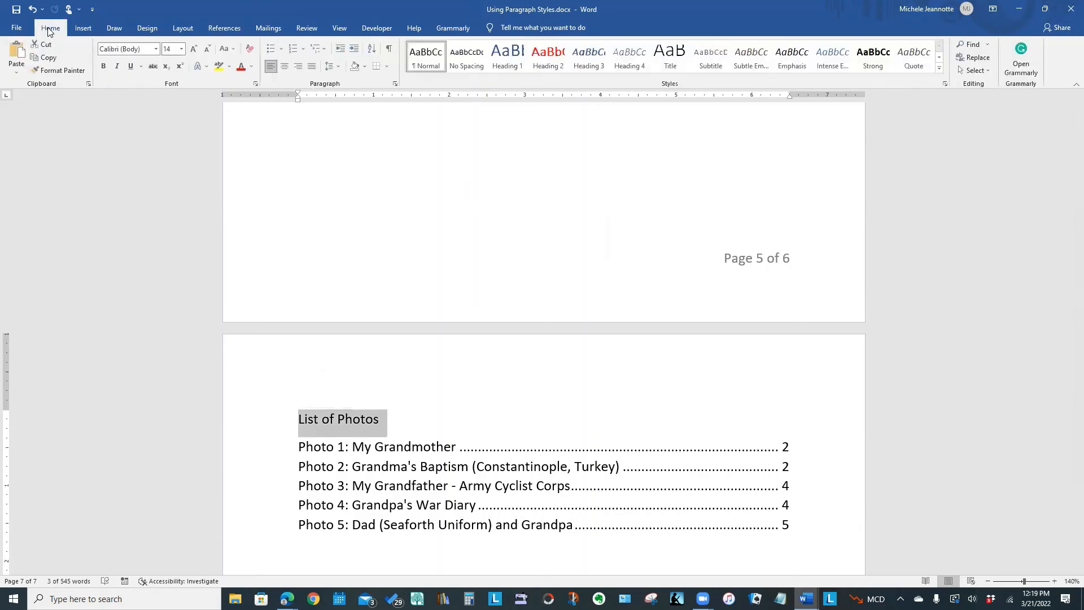
{"action": "left_click", "coordinate": [539, 58]}
{"action": "left_click", "coordinate": [540, 58]}
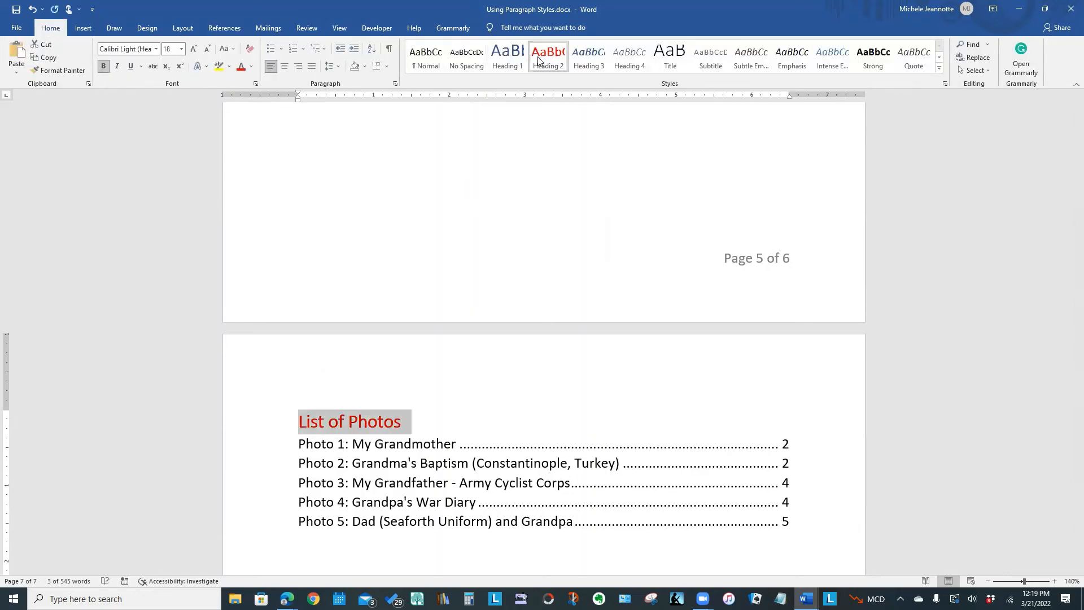
{"action": "left_click", "coordinate": [569, 387]}
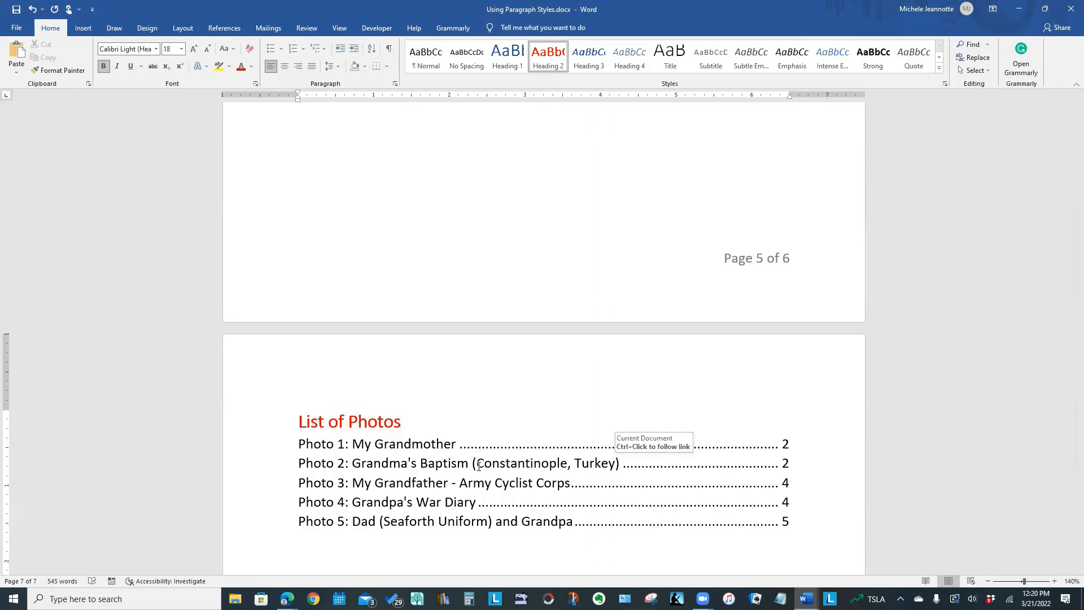
Follow the Photo 2 entry in the list of photos to its caption, and highlight the caption text temporarily.
{"action": "left_click", "coordinate": [561, 465], "text": "ctrl"}
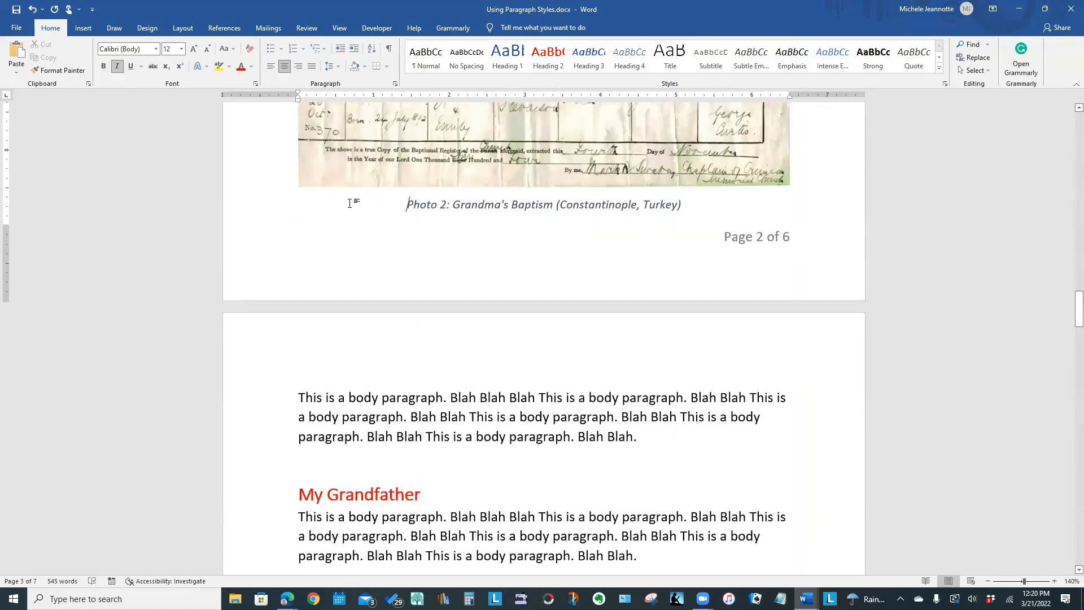
{"action": "left_click_drag", "start_coordinate": [388, 201], "coordinate": [697, 215]}
{"action": "left_click", "coordinate": [722, 273]}
Return to the table of contents and follow its "Family Life in Vancouver" entry to that section.
{"action": "left_click_drag", "start_coordinate": [1079, 309], "coordinate": [1044, 183]}
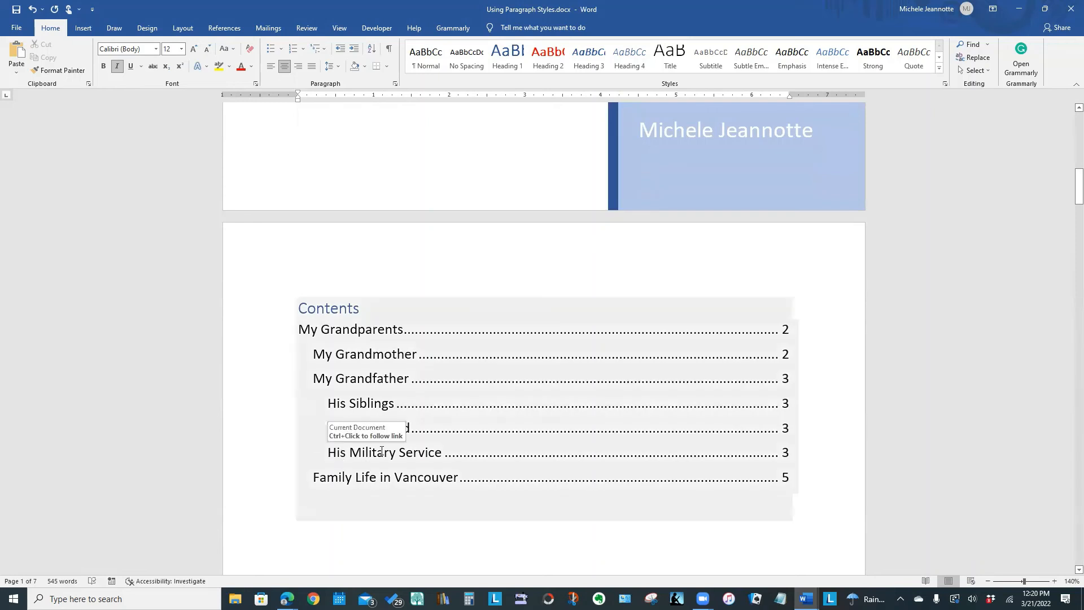
{"action": "triple_click", "coordinate": [399, 479]}
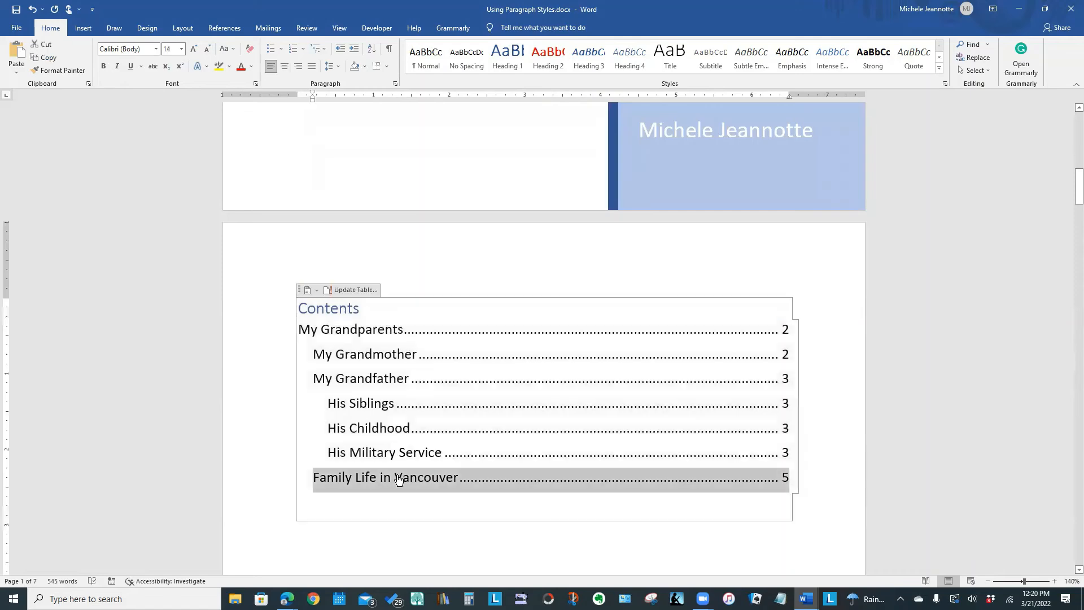
{"action": "left_click", "coordinate": [430, 479], "text": "ctrl"}
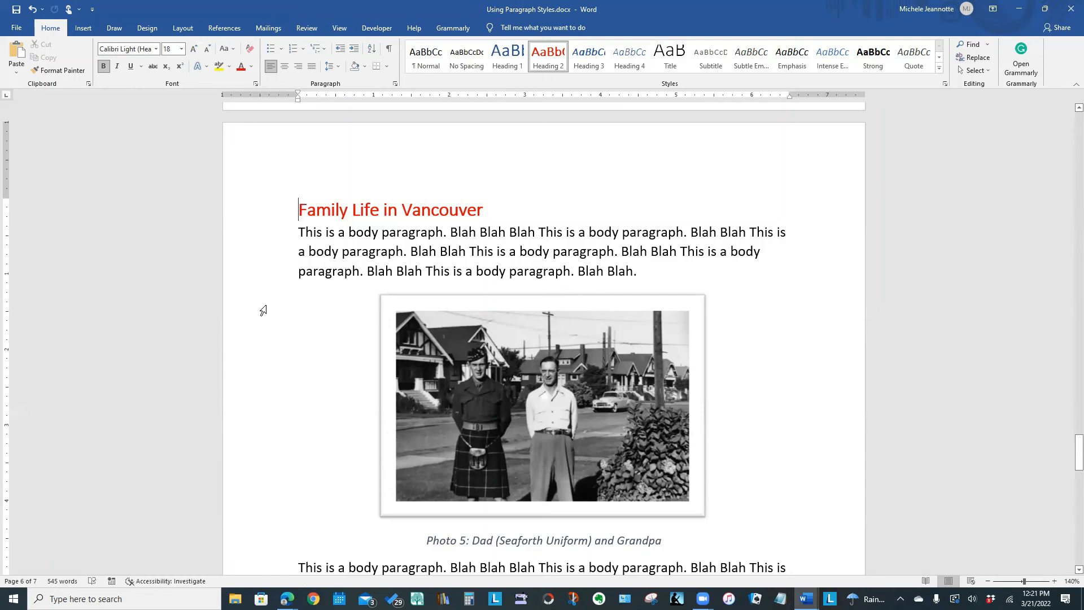
Save a PDF copy of the document as "Using Paragraph Styles.pdf" in the MS Word Table Tips folder.
{"action": "left_click", "coordinate": [14, 31]}
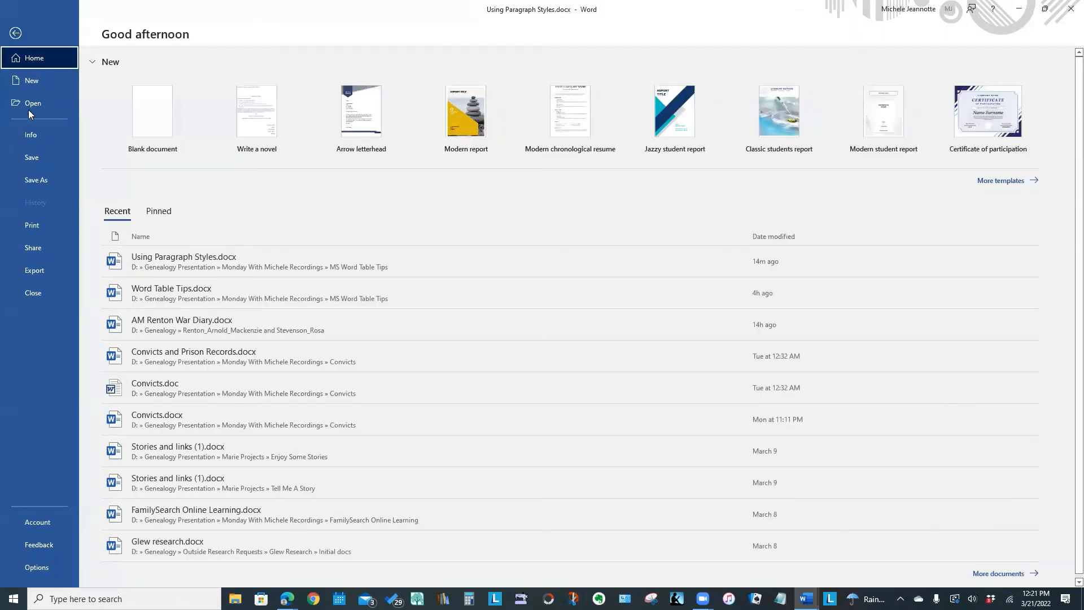
{"action": "left_click", "coordinate": [15, 33]}
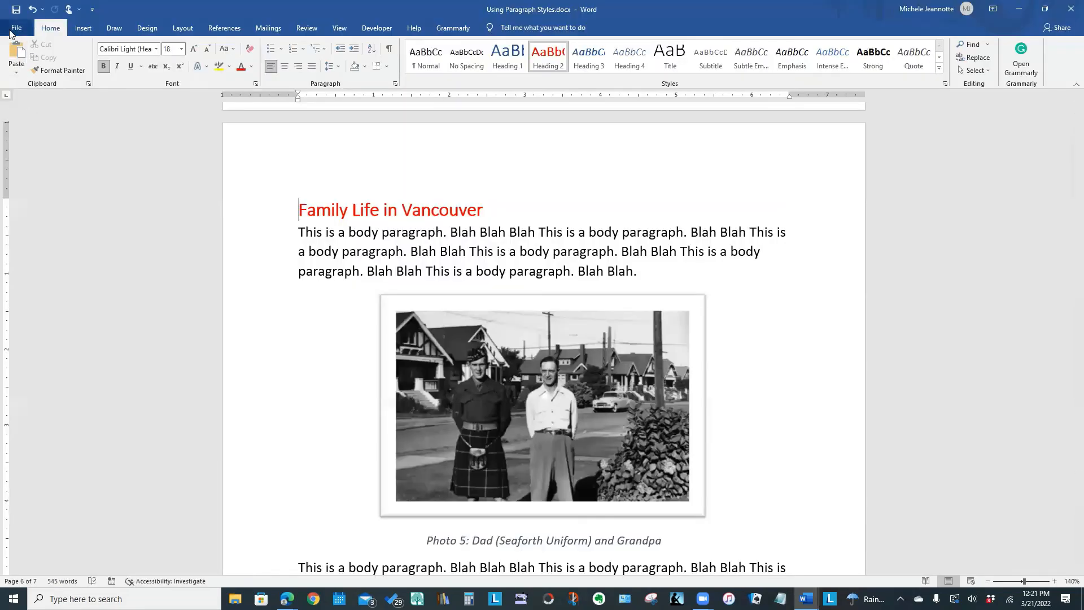
{"action": "left_click", "coordinate": [13, 31]}
{"action": "left_click", "coordinate": [24, 177]}
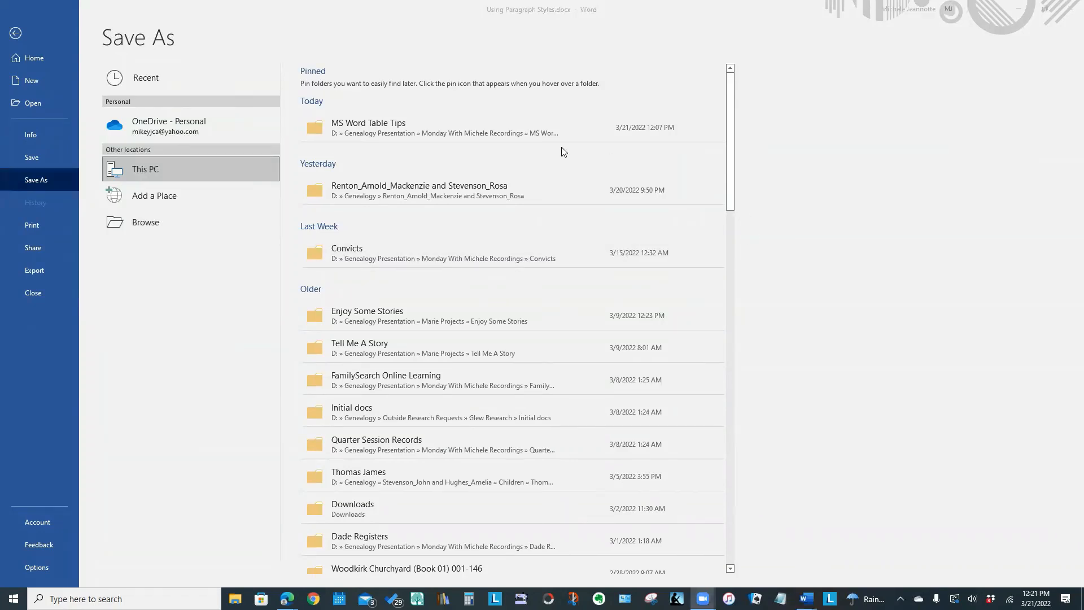
{"action": "left_click", "coordinate": [355, 120]}
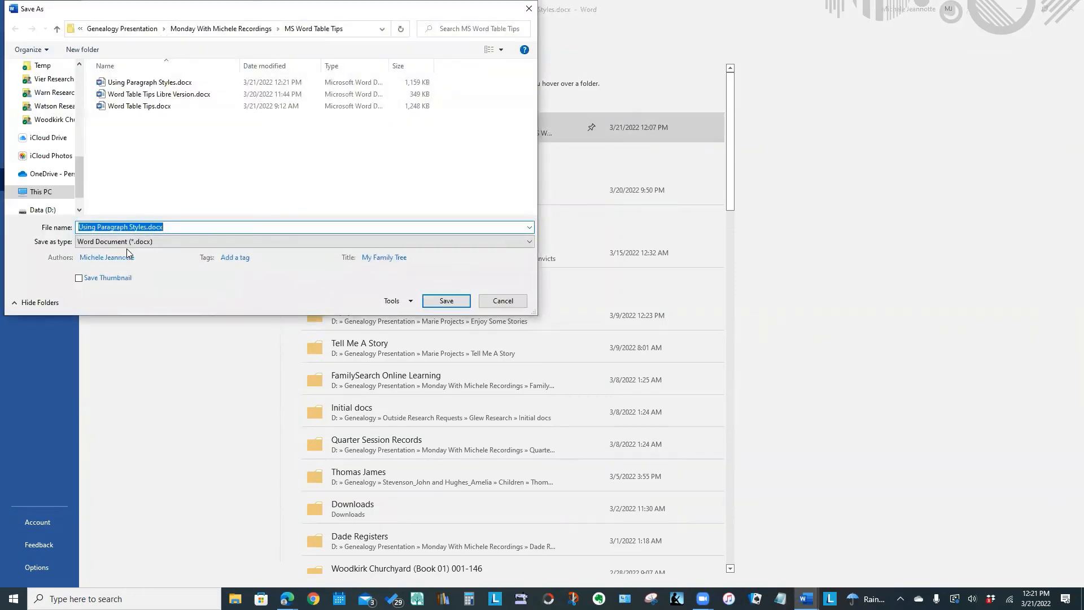
{"action": "left_click", "coordinate": [129, 243]}
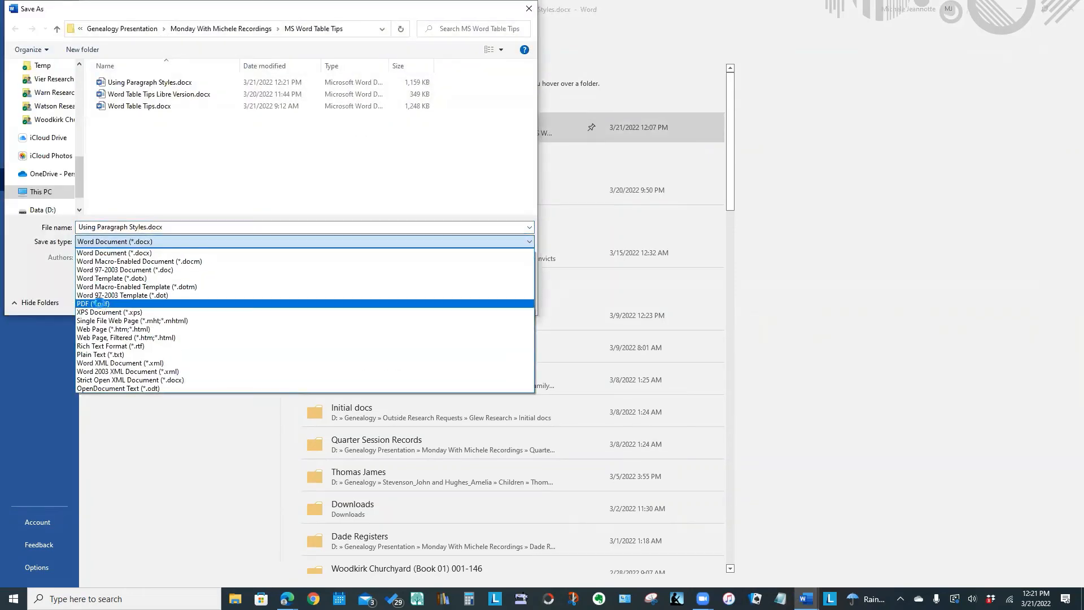
{"action": "left_click", "coordinate": [102, 304]}
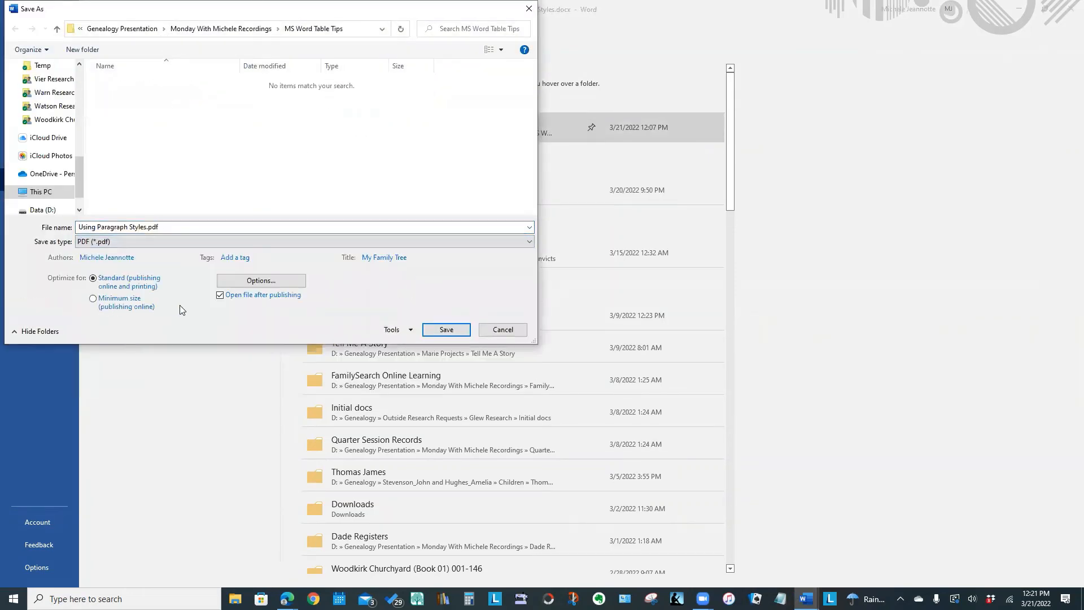
{"action": "left_click", "coordinate": [445, 331]}
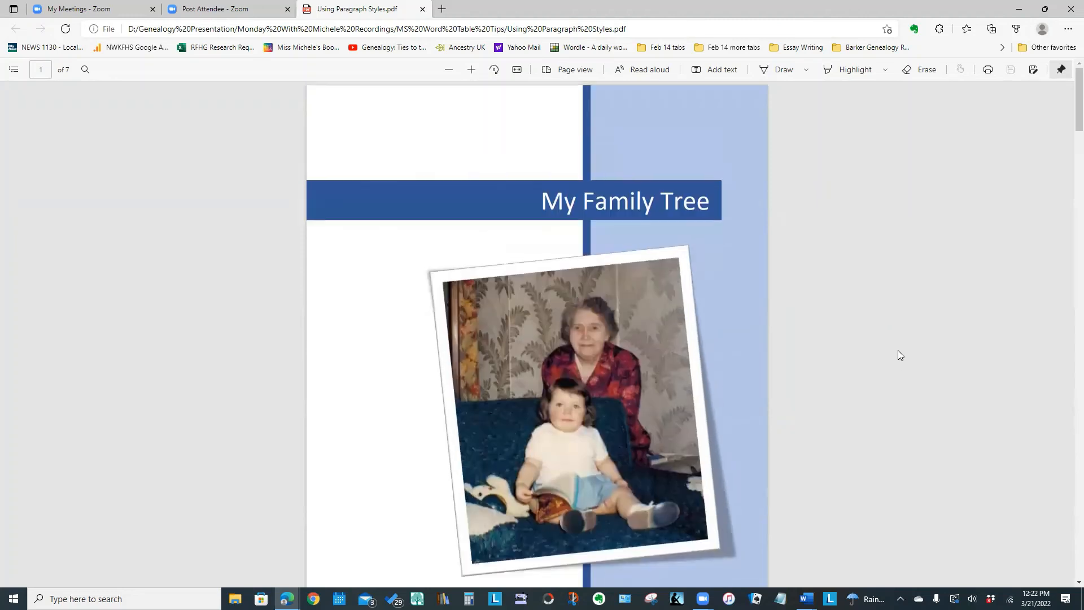
Look over the cover page of the exported PDF and follow the "My Grandmother" entry in its table of contents.
{"action": "scroll", "coordinate": [899, 354], "scroll_direction": "down", "scroll_amount": 2}
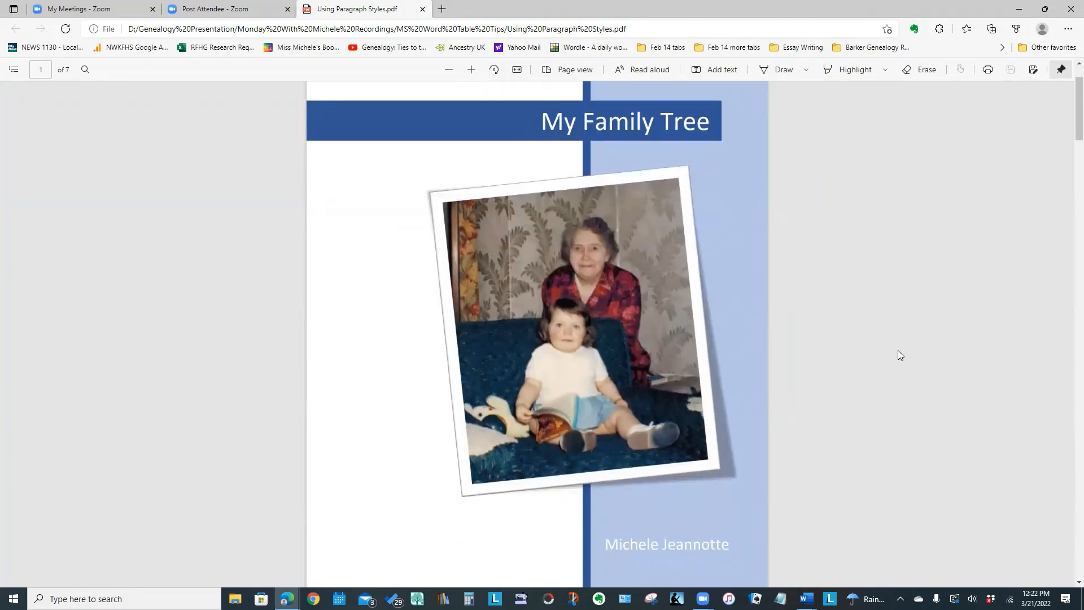
{"action": "scroll", "coordinate": [898, 355], "scroll_direction": "up", "scroll_amount": 1}
{"action": "scroll", "coordinate": [1067, 388], "scroll_direction": "down", "scroll_amount": 1}
{"action": "scroll", "coordinate": [1069, 388], "scroll_direction": "up", "scroll_amount": 1}
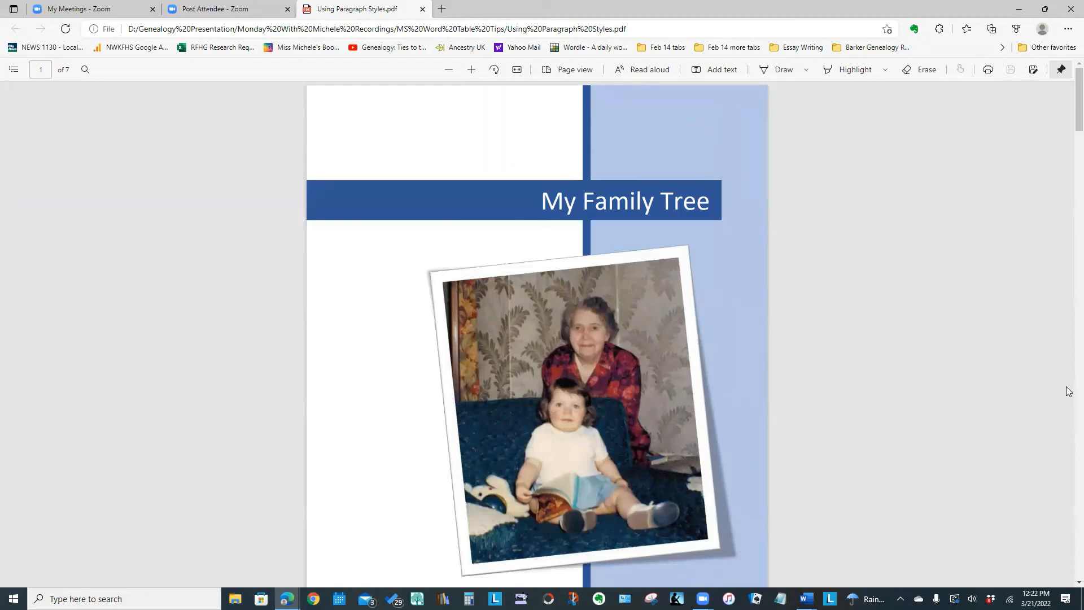
{"action": "scroll", "coordinate": [1066, 386], "scroll_direction": "down", "scroll_amount": 6}
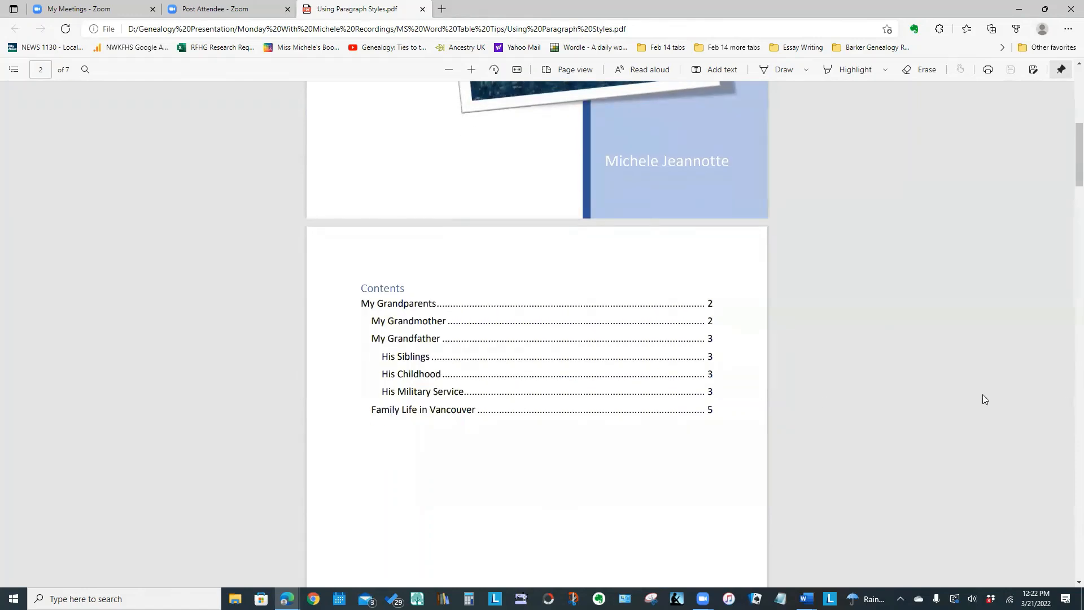
{"action": "left_click", "coordinate": [412, 323]}
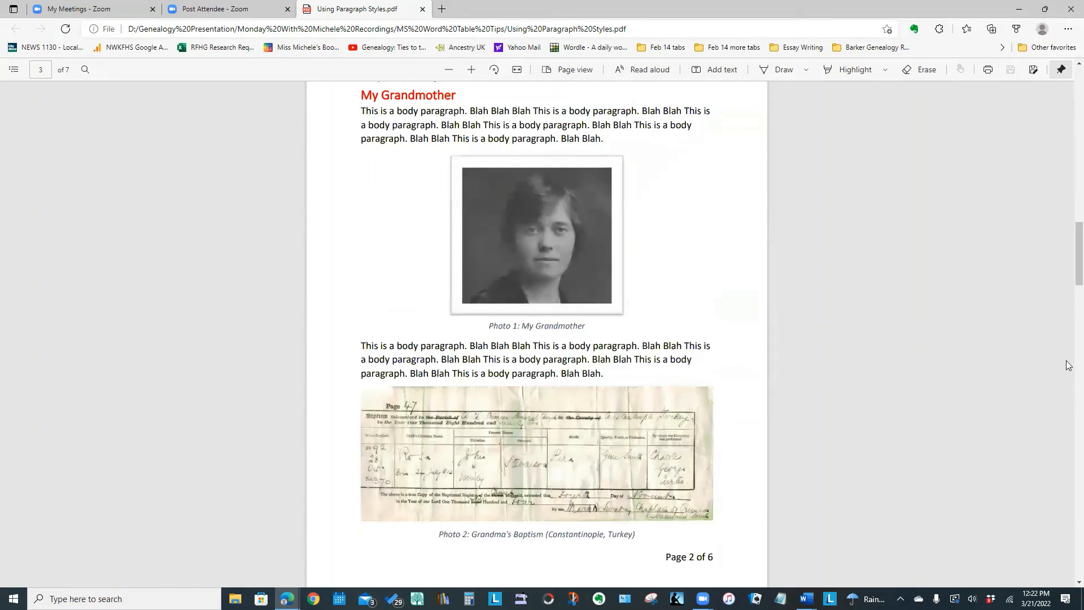
Review the PDF's remaining pages through to the List of Photos, and follow its "Photo 4: Grandpa's War Diary" entry.
{"action": "scroll", "coordinate": [1068, 366], "scroll_direction": "down", "scroll_amount": 6}
{"action": "scroll", "coordinate": [1069, 366], "scroll_direction": "down", "scroll_amount": 6}
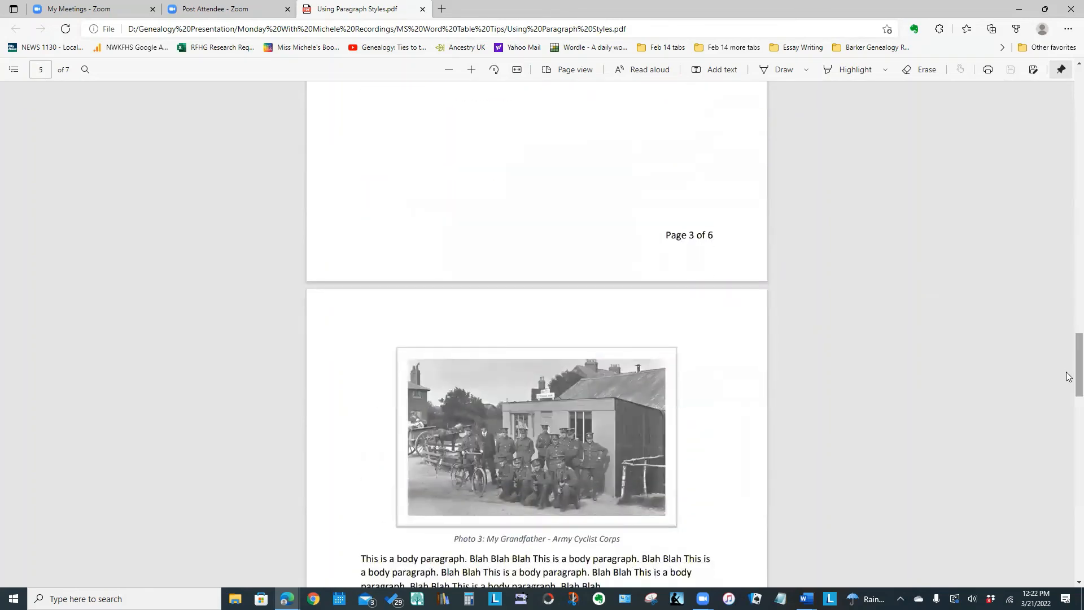
{"action": "scroll", "coordinate": [1069, 422], "scroll_direction": "down", "scroll_amount": 6}
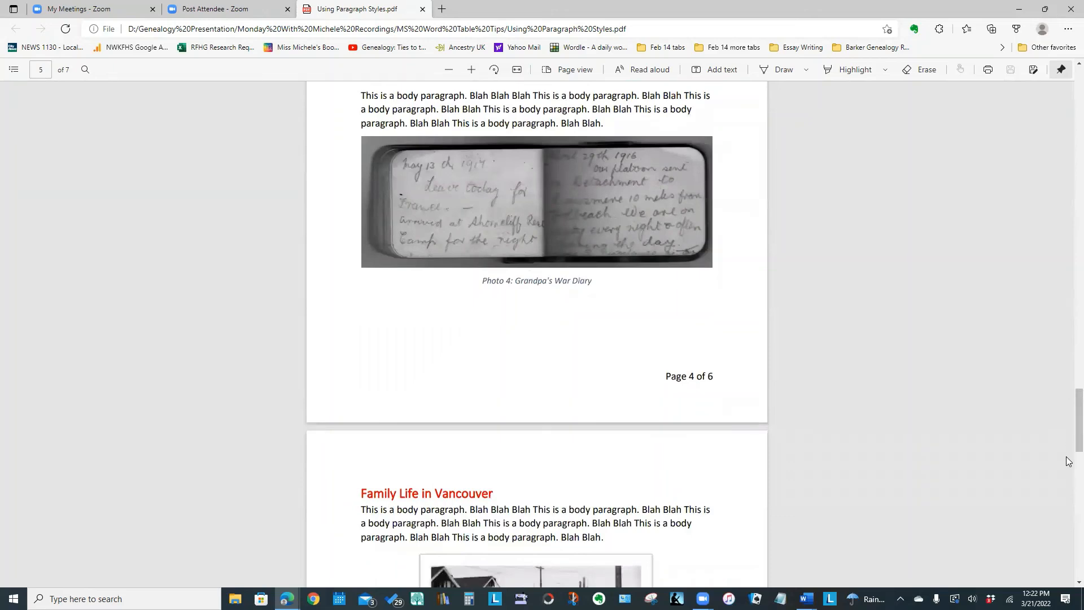
{"action": "scroll", "coordinate": [1069, 470], "scroll_direction": "down", "scroll_amount": 3}
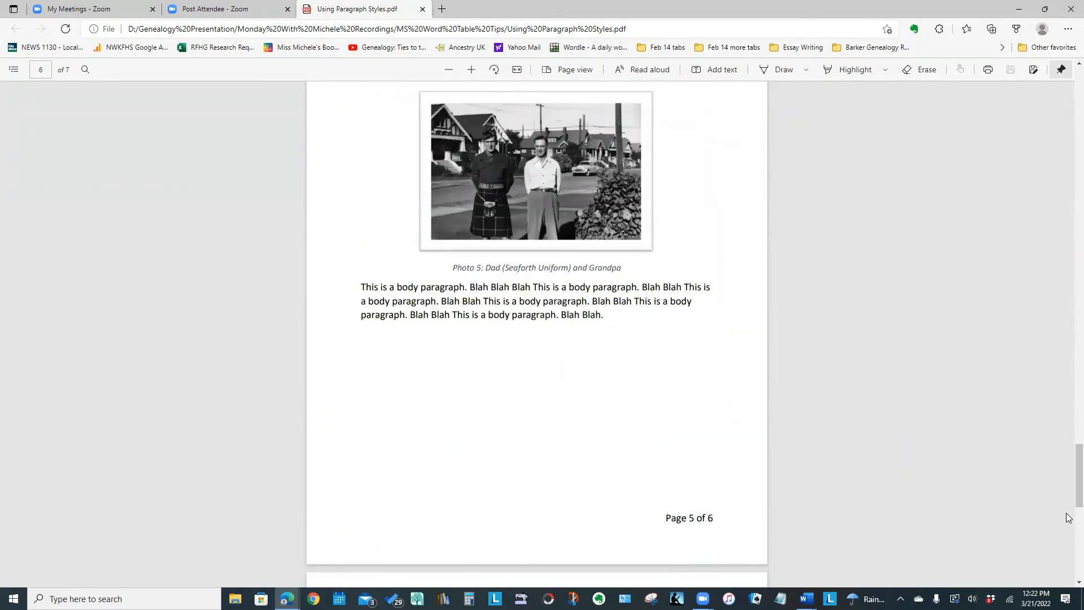
{"action": "scroll", "coordinate": [1069, 519], "scroll_direction": "down", "scroll_amount": 6}
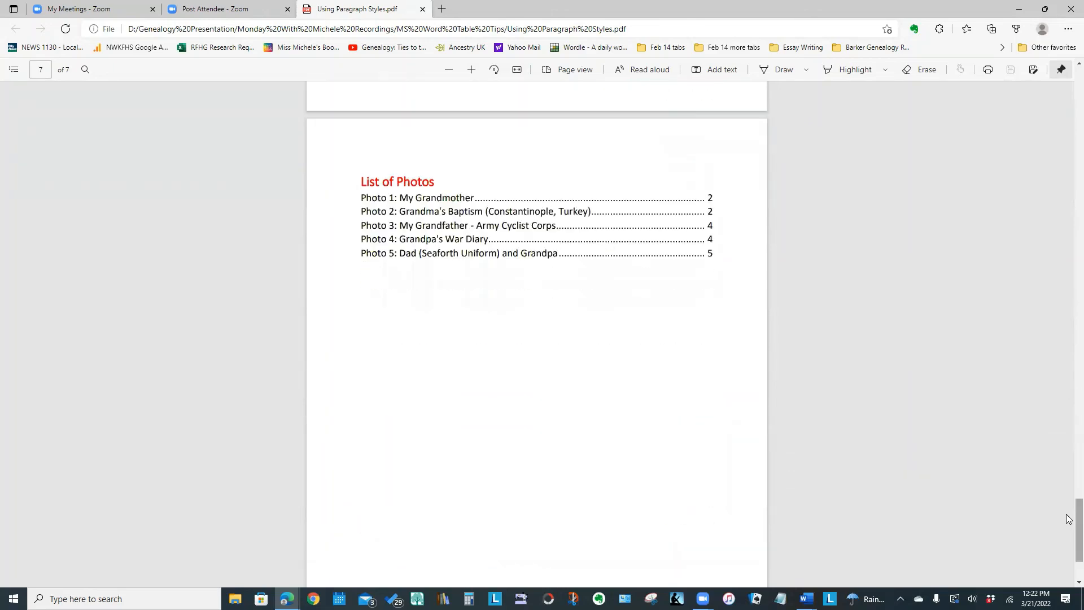
{"action": "left_click", "coordinate": [454, 230]}
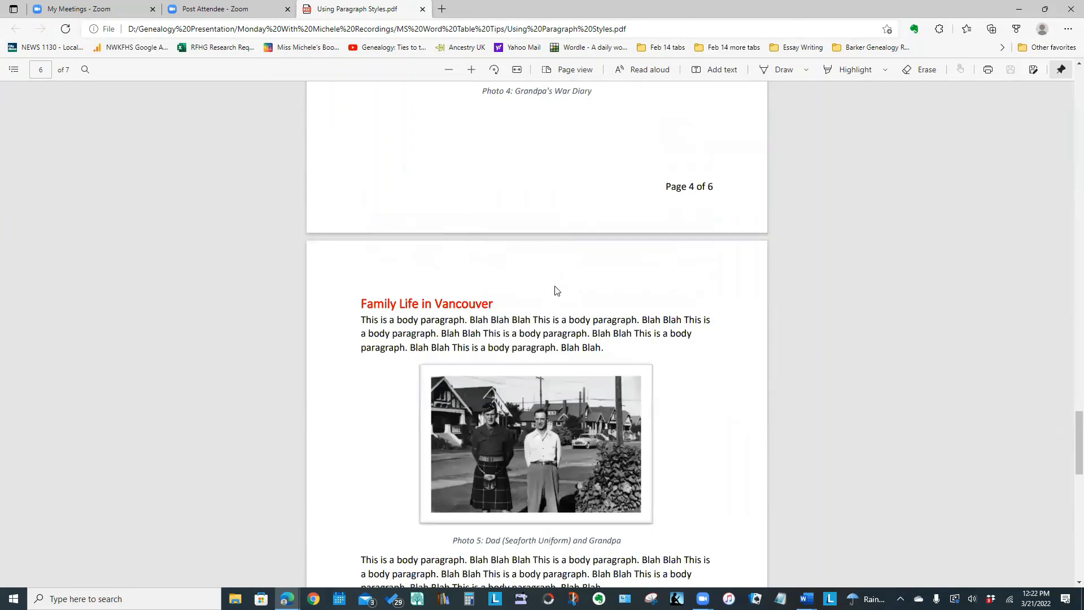
{"action": "scroll", "coordinate": [641, 212], "scroll_direction": "up", "scroll_amount": 3}
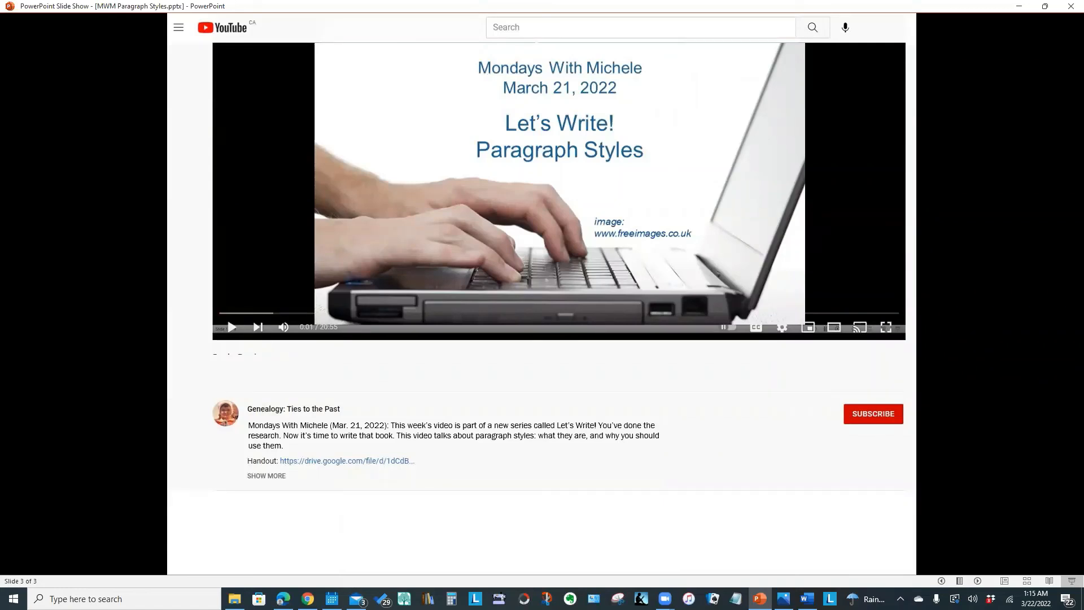
{"action": "key", "text": "Right"}
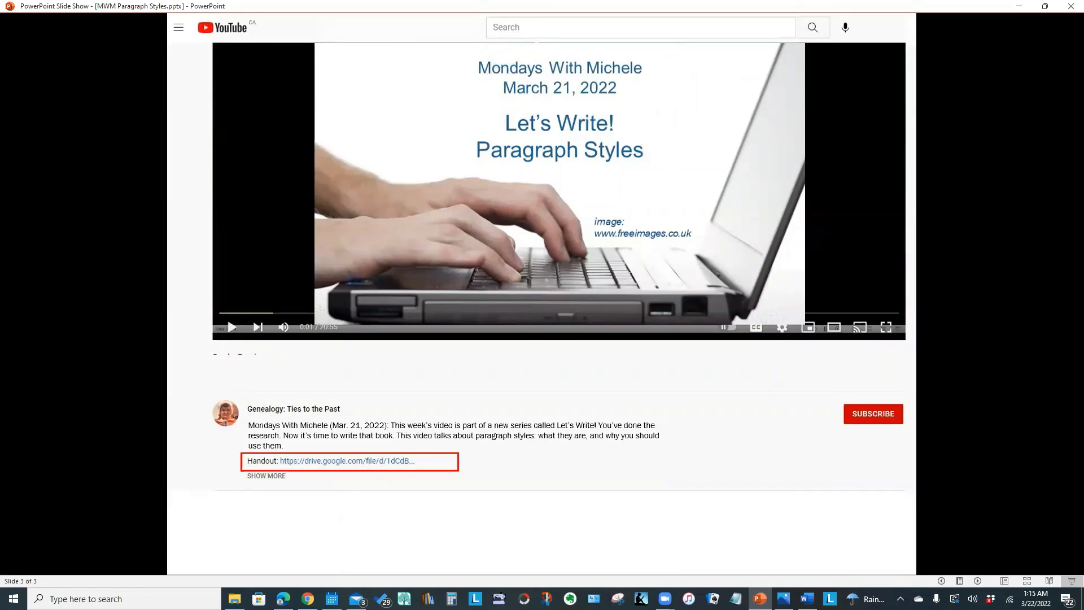